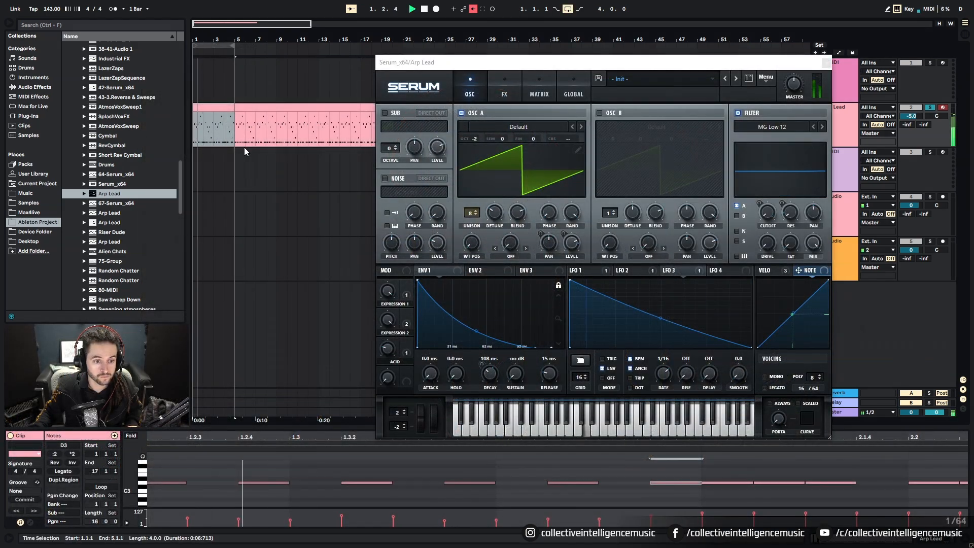
# Audition the finished arp patch by sweeping its Expression 2 and Acid macros during playback.
pyautogui.moveTo(388, 321); pyautogui.dragTo(381, 404)
pyautogui.moveTo(391, 317)
pyautogui.mouseDown()
pyautogui.moveTo(394, 303)
pyautogui.moveTo(380, 325)
pyautogui.mouseUp()
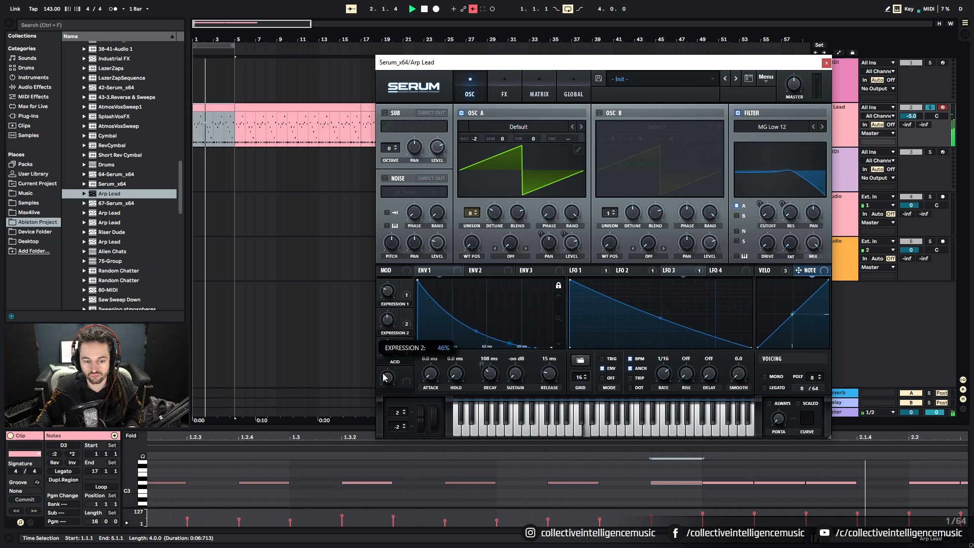
pyautogui.moveTo(388, 350); pyautogui.dragTo(373, 412)
pyautogui.moveTo(387, 321); pyautogui.dragTo(393, 292)
pyautogui.moveTo(388, 349); pyautogui.dragTo(376, 382)
pyautogui.moveTo(388, 323)
pyautogui.mouseDown()
pyautogui.moveTo(414, 296)
pyautogui.moveTo(401, 316)
pyautogui.mouseUp()
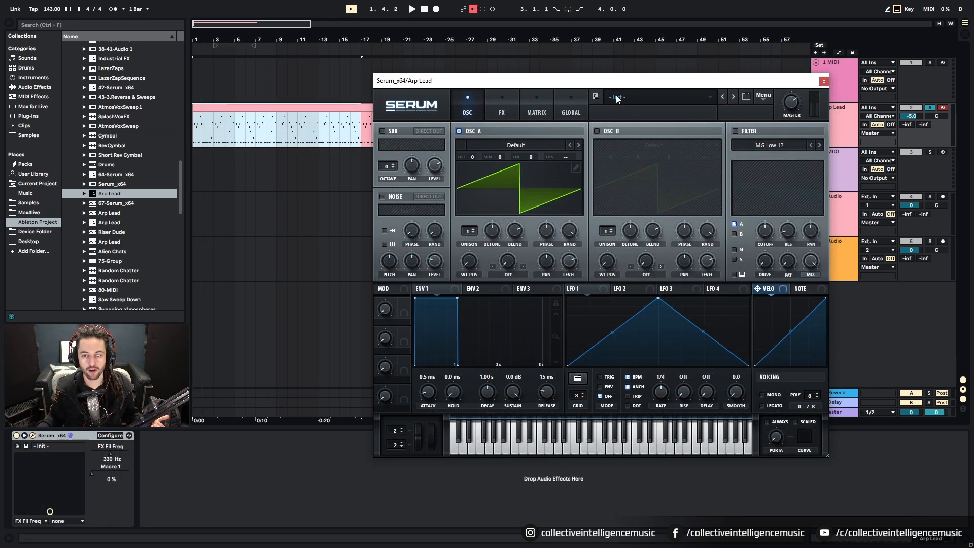
# Set Osc A's octave to -2 and play the arp clip to hear the raw saw sound.
pyautogui.moveTo(610, 81); pyautogui.dragTo(612, 62)
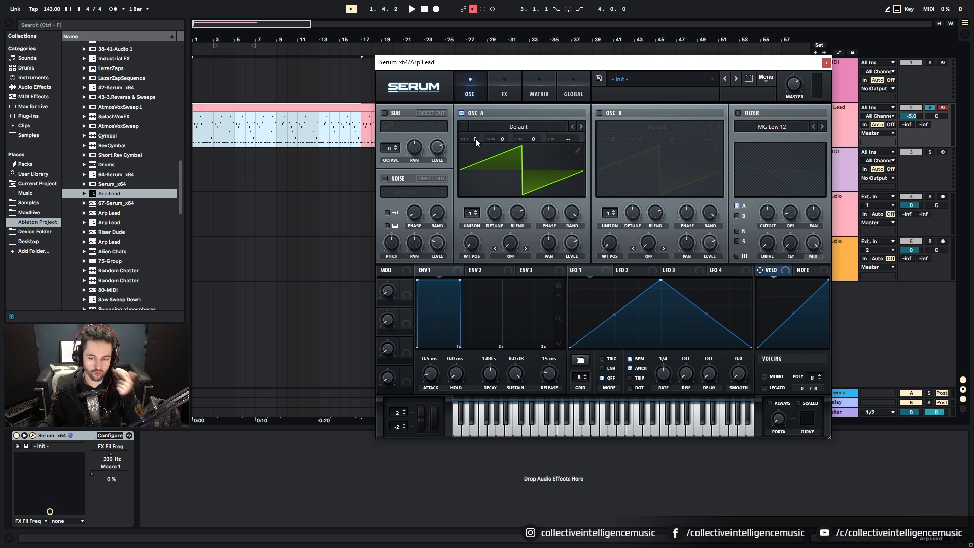
pyautogui.moveTo(476, 138); pyautogui.dragTo(475, 150)
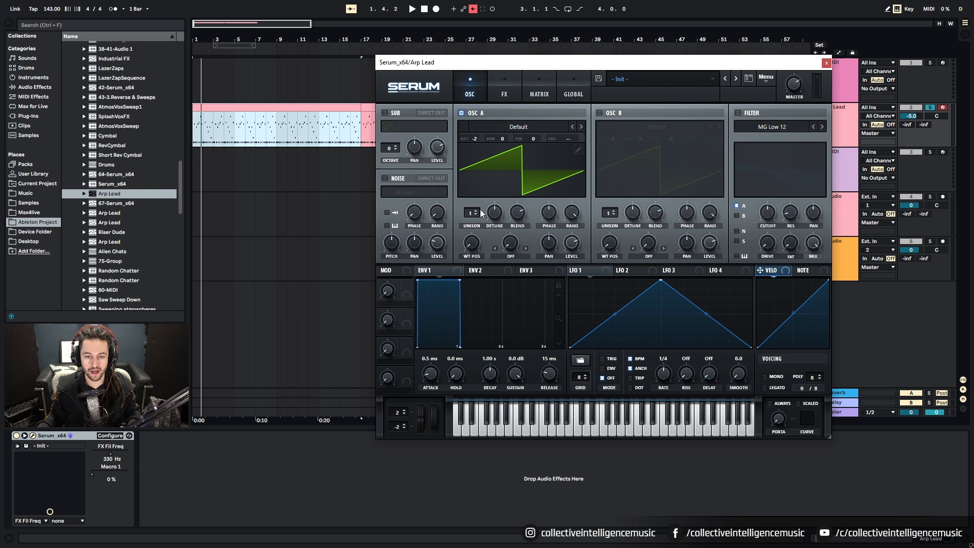
pyautogui.click(314, 111)
pyautogui.press('space')
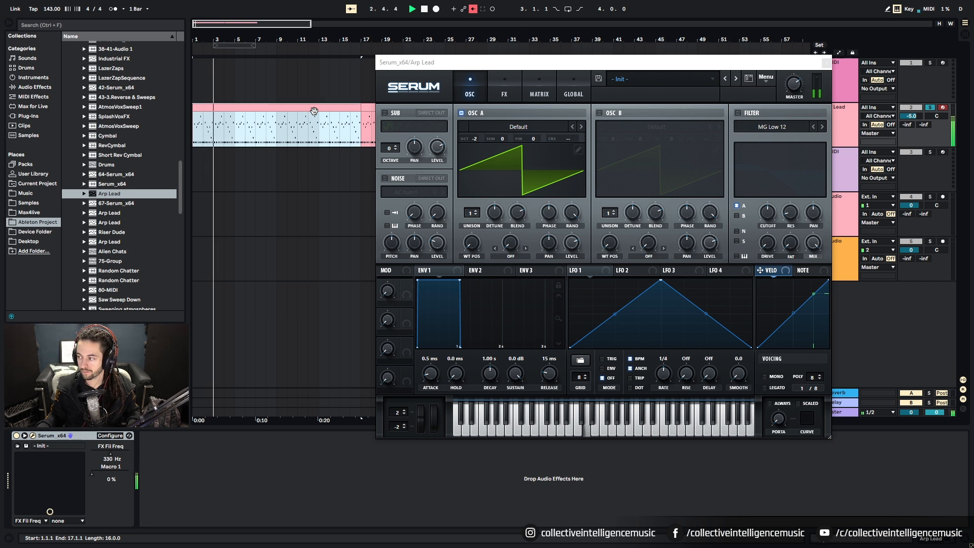
pyautogui.press('space')
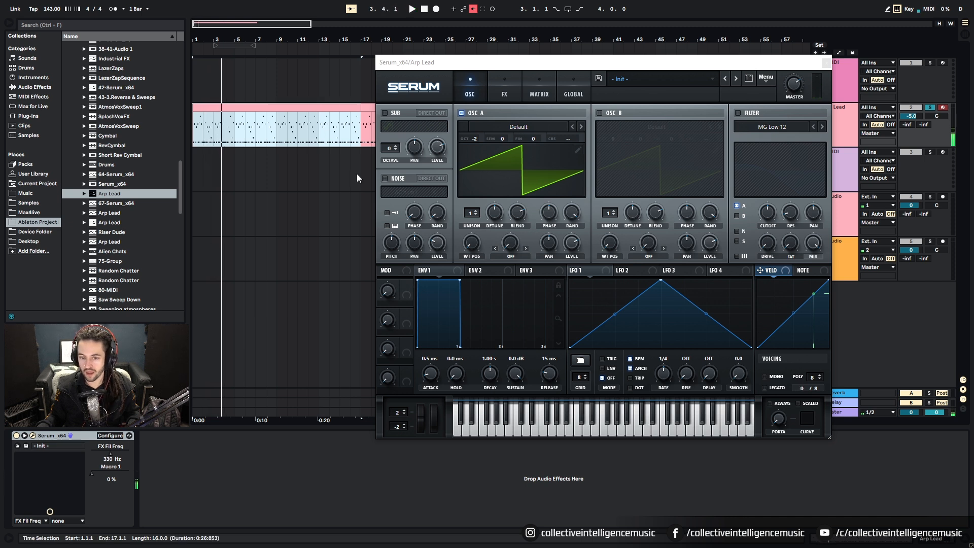
# Set Osc A's unison to 8 voices.
pyautogui.click(475, 213)
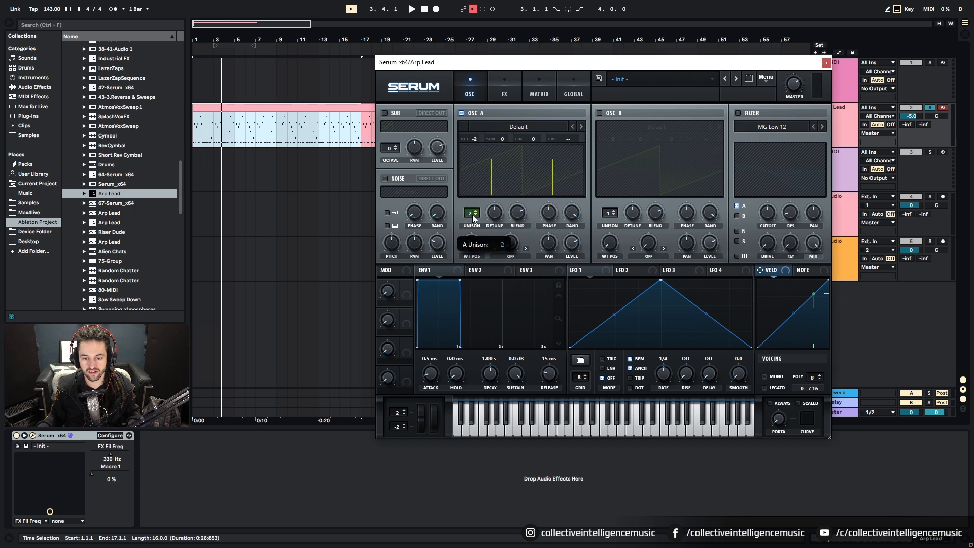
pyautogui.click(475, 215)
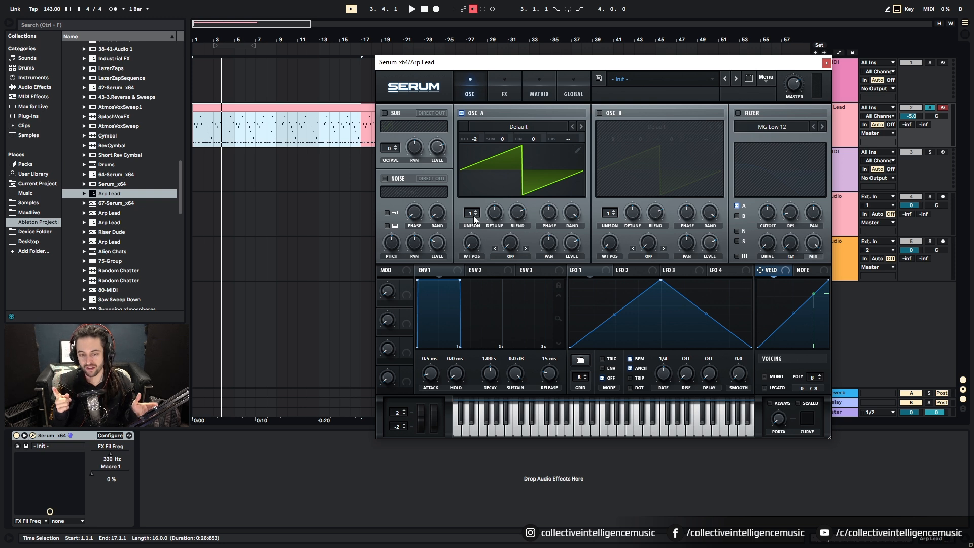
pyautogui.moveTo(473, 215); pyautogui.dragTo(497, 176)
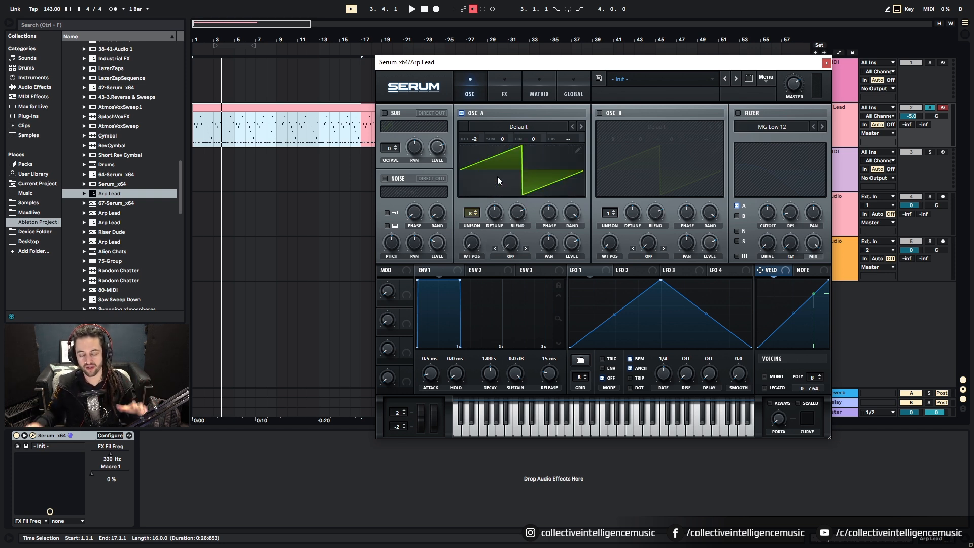
# Adjust Osc A's unison detune while listening to the arp clip.
pyautogui.press('space')
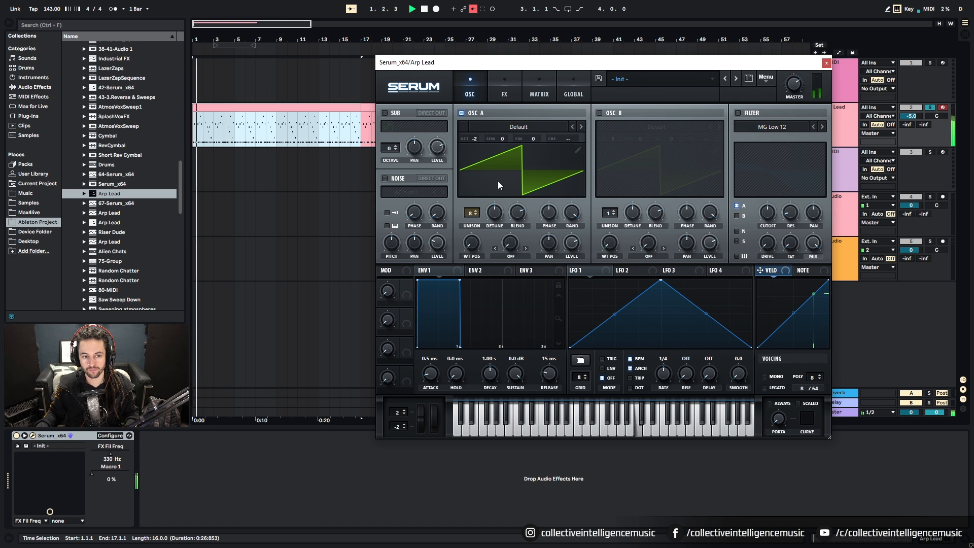
pyautogui.moveTo(497, 209); pyautogui.dragTo(497, 229)
pyautogui.click(493, 213)
pyautogui.click(492, 213)
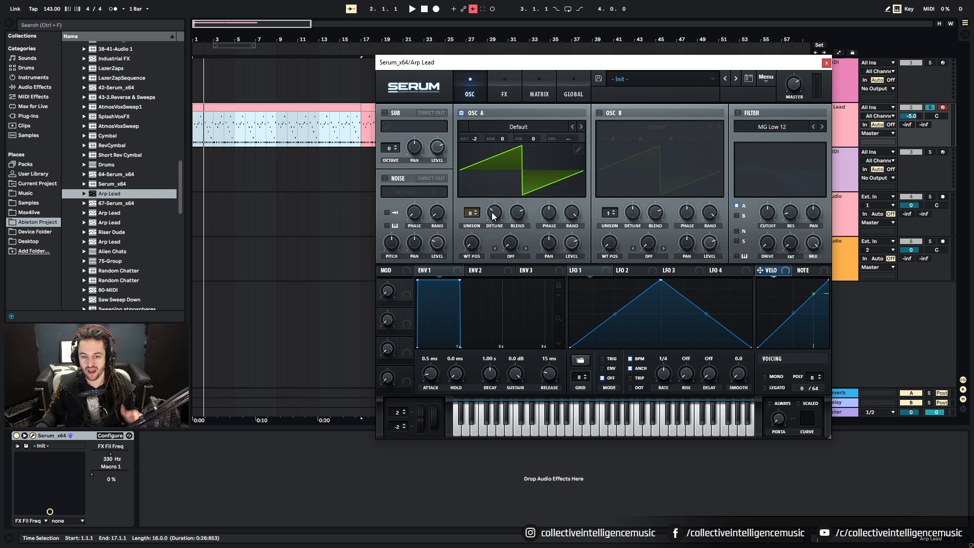
pyautogui.press('space')
pyautogui.moveTo(493, 216); pyautogui.dragTo(532, 388)
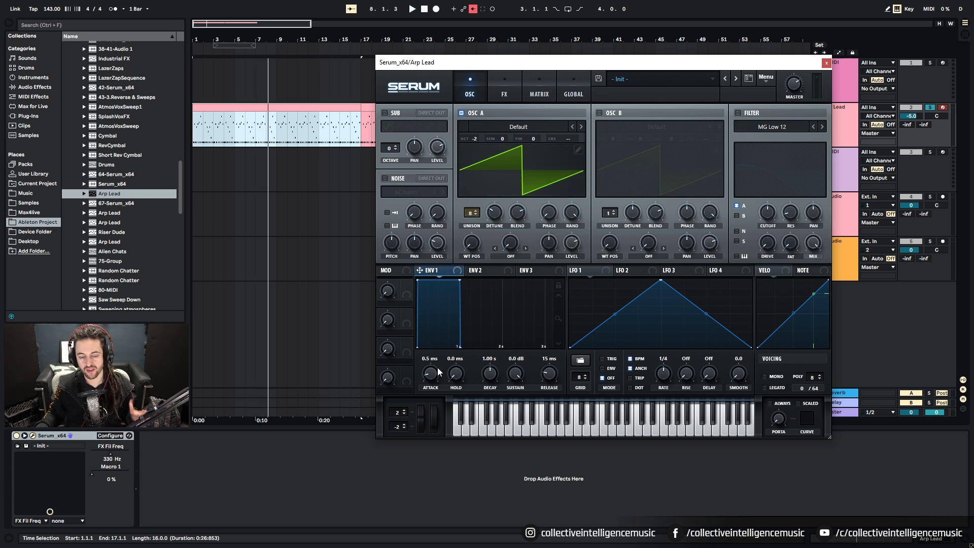
# Shape Env 1 into a short pluck with attack 0.0 ms, sustain -oo dB and decay 108 ms.
pyautogui.moveTo(437, 378); pyautogui.dragTo(446, 472)
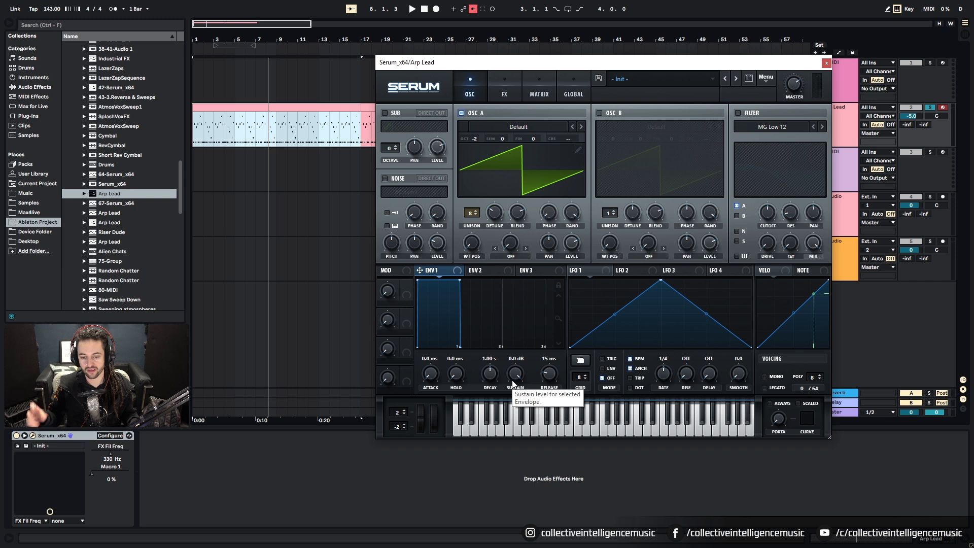
pyautogui.moveTo(514, 384); pyautogui.dragTo(522, 419)
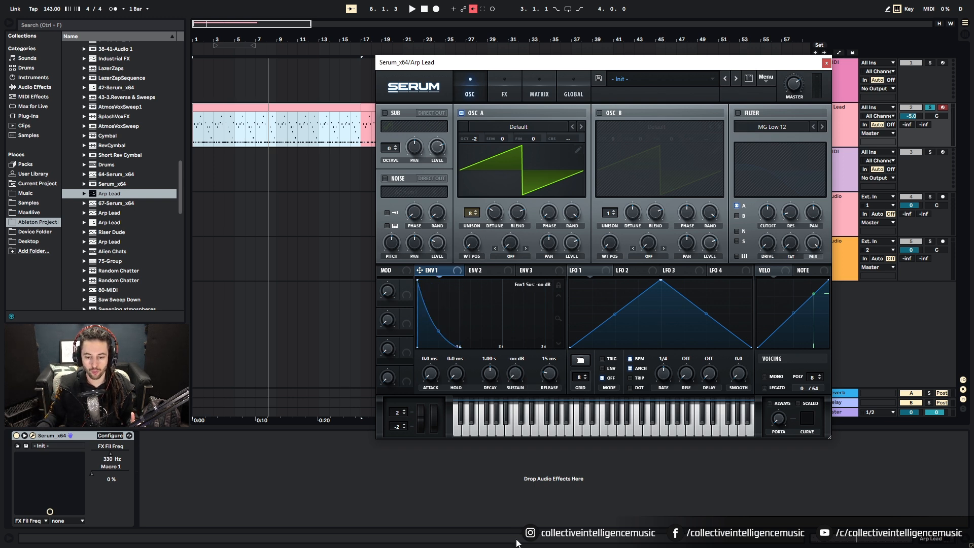
pyautogui.press('space')
pyautogui.moveTo(485, 374); pyautogui.dragTo(491, 383)
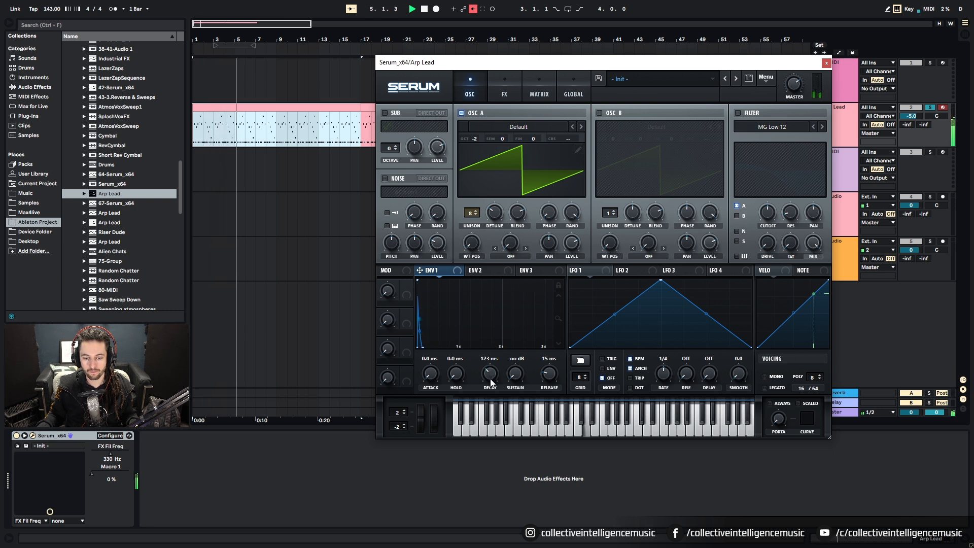
pyautogui.moveTo(490, 377); pyautogui.dragTo(490, 378)
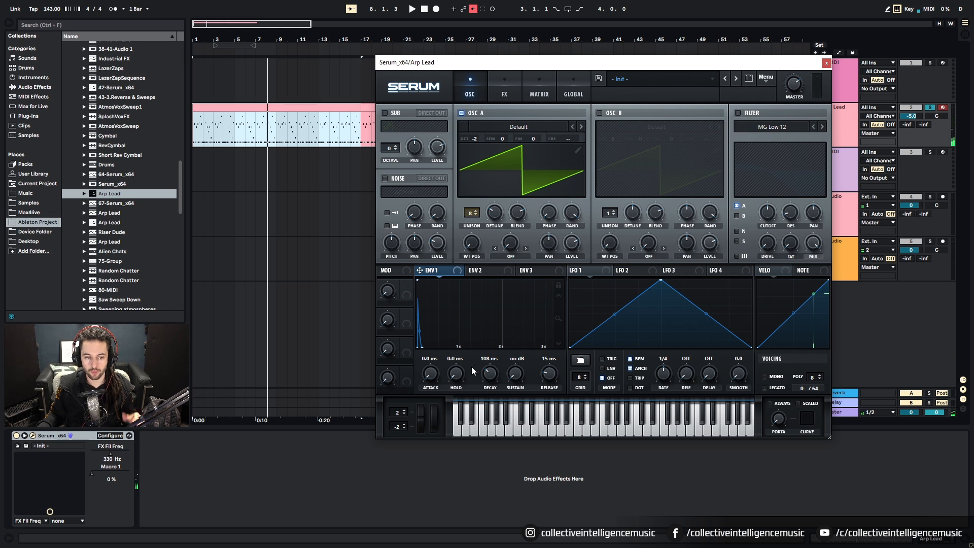
# Assign Macro 1 to Env 1's decay with an amount of about 20 and rename the macro EXPRESSION 1.
pyautogui.click(407, 285)
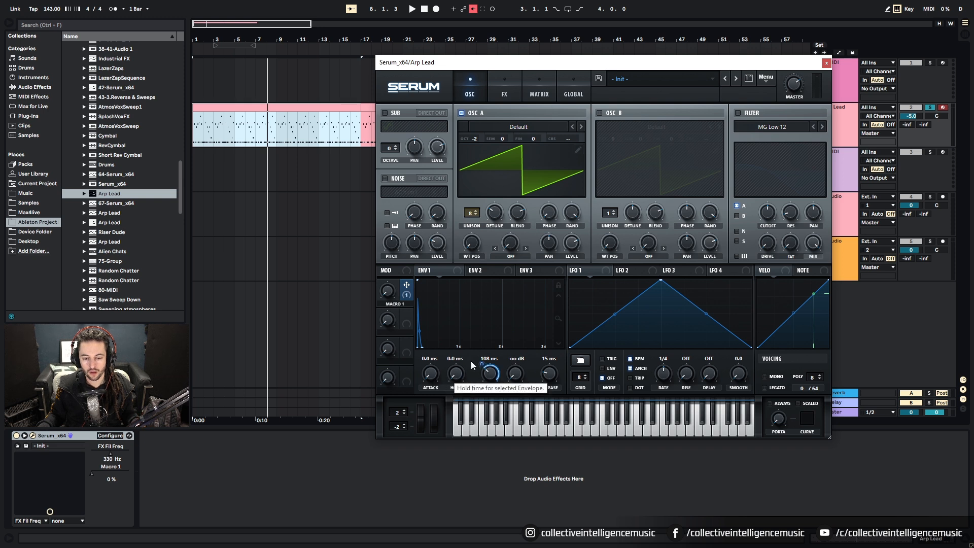
pyautogui.moveTo(482, 364); pyautogui.dragTo(481, 371)
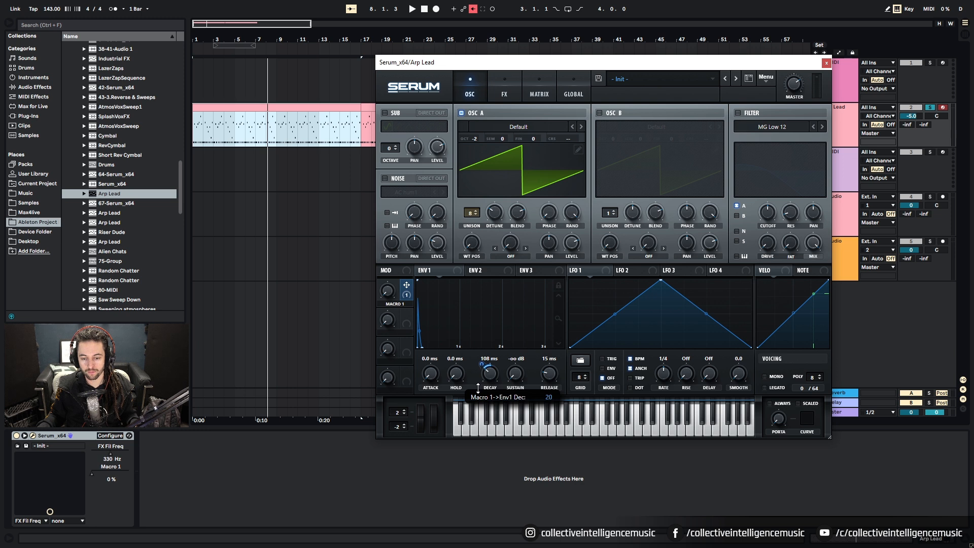
pyautogui.moveTo(478, 389); pyautogui.dragTo(477, 392)
pyautogui.doubleClick(407, 307)
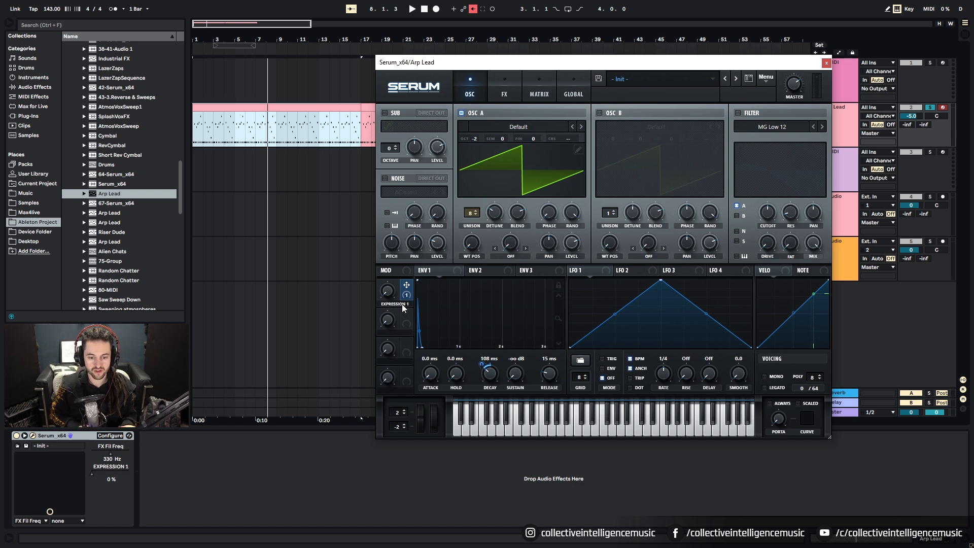
# Play the clip and sweep Expression 1 between 0% and 100% to hear its effect on the decay.
pyautogui.press('space')
pyautogui.moveTo(385, 292); pyautogui.dragTo(435, 420)
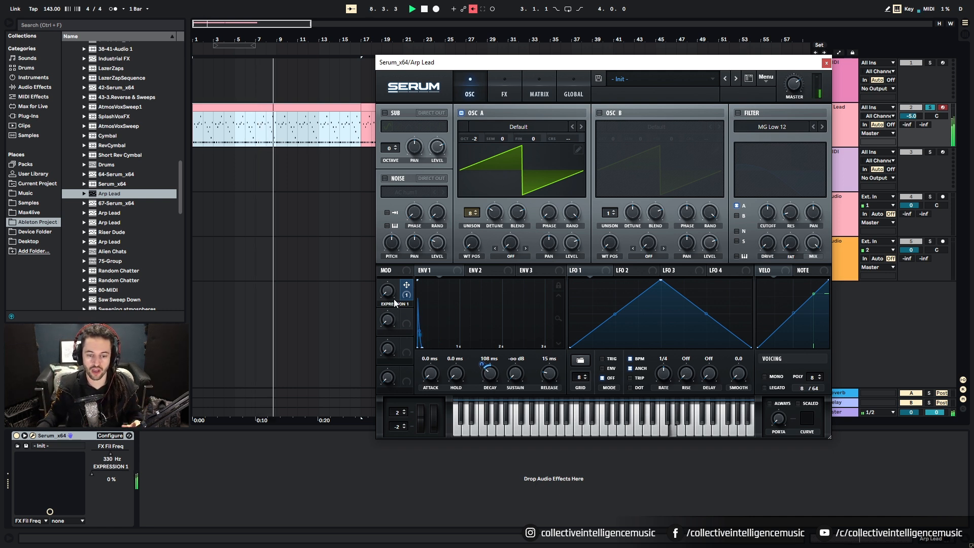
pyautogui.moveTo(393, 302); pyautogui.dragTo(415, 255)
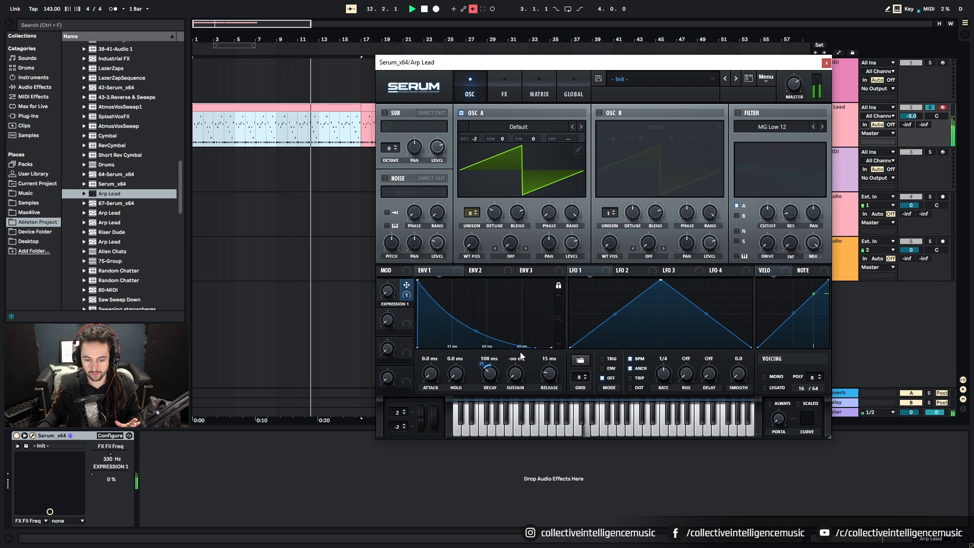
pyautogui.moveTo(389, 289); pyautogui.dragTo(415, 339)
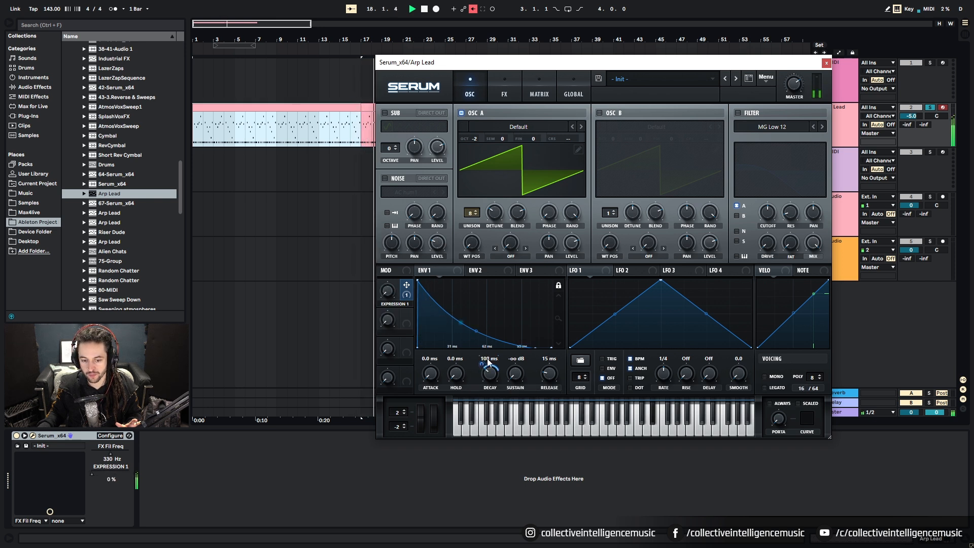
pyautogui.moveTo(391, 299); pyautogui.dragTo(394, 262)
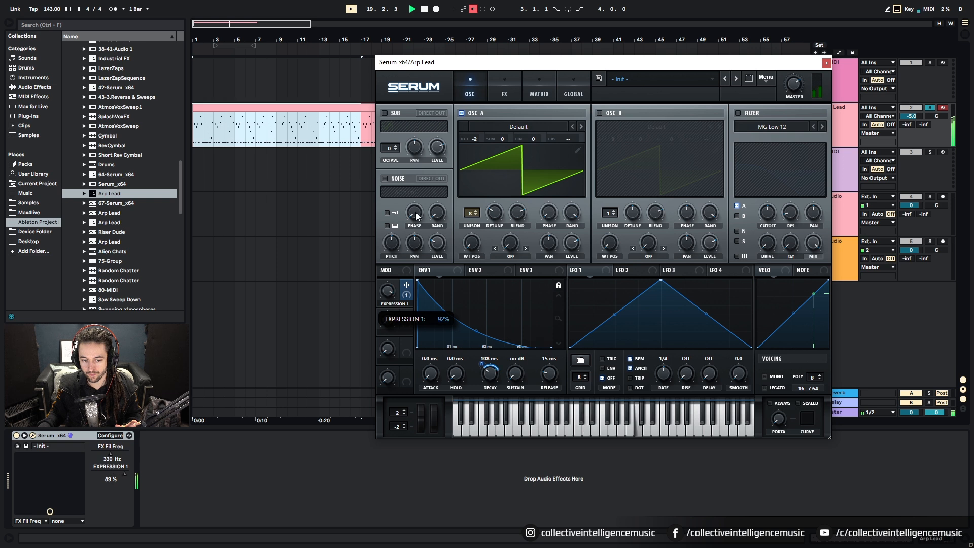
pyautogui.moveTo(414, 214); pyautogui.dragTo(415, 203)
# Set Expression 1's modulation amount on Env 1's decay to about 22, audition it and return the macro to 0%.
pyautogui.moveTo(482, 365); pyautogui.dragTo(480, 372)
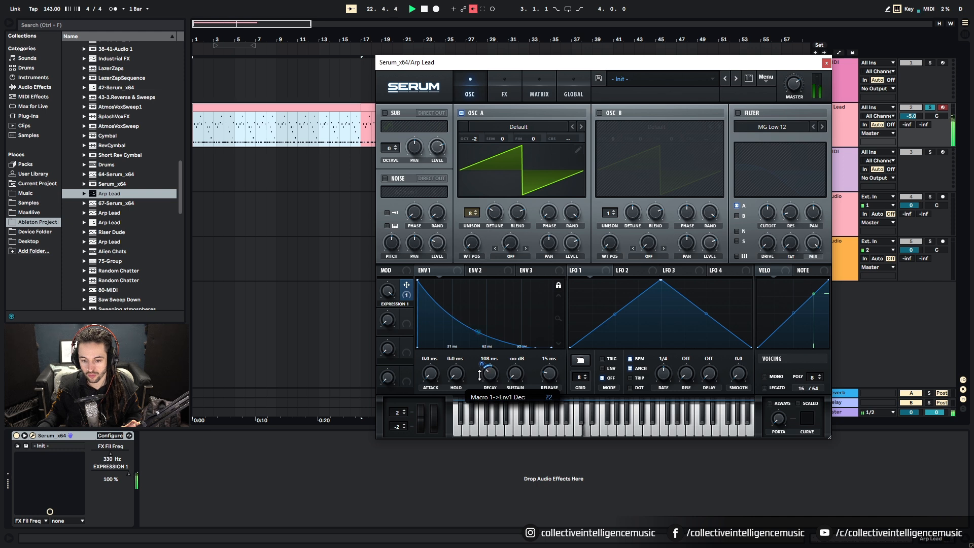
pyautogui.moveTo(394, 287); pyautogui.dragTo(395, 432)
pyautogui.press('space')
pyautogui.press('space')
pyautogui.moveTo(383, 280); pyautogui.dragTo(404, 400)
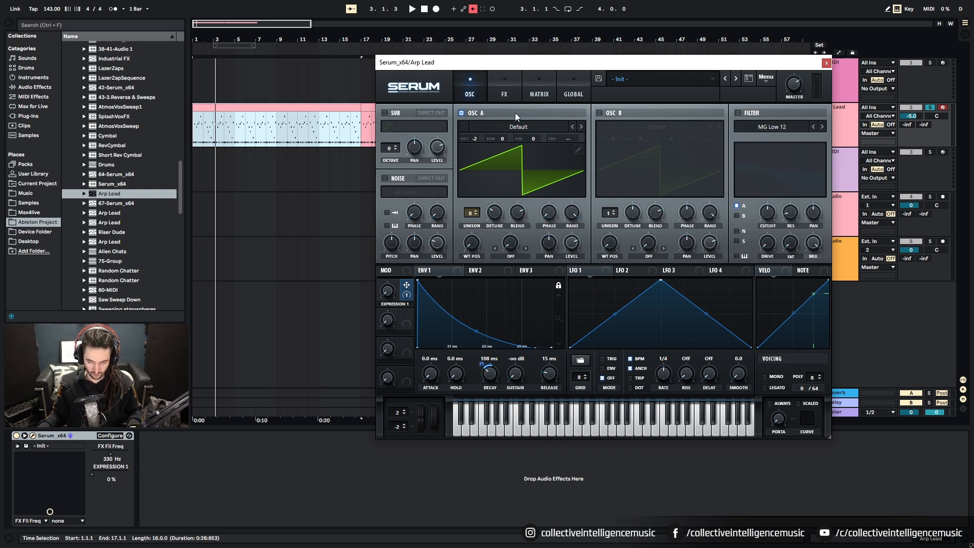
# Enable the filter and show the Env 2 settings.
pyautogui.click(739, 114)
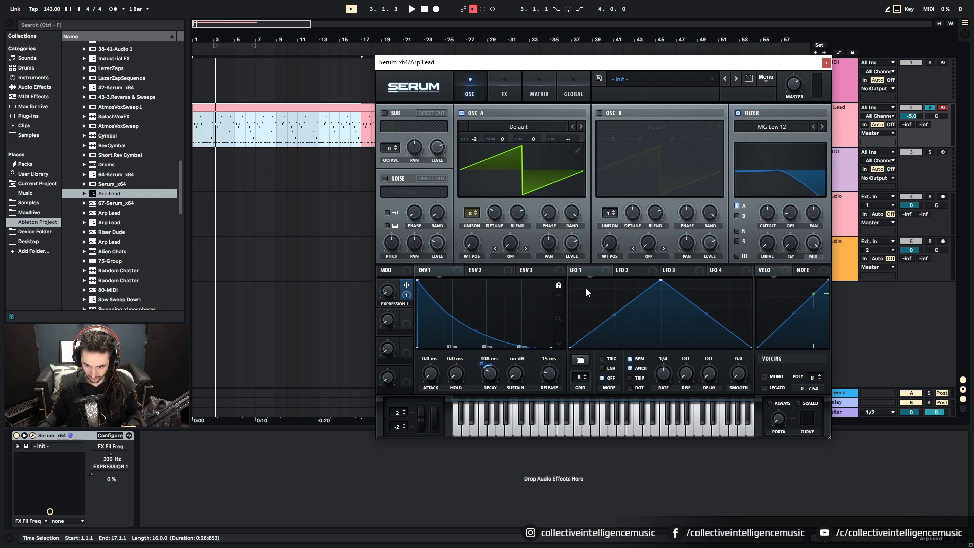
pyautogui.click(495, 270)
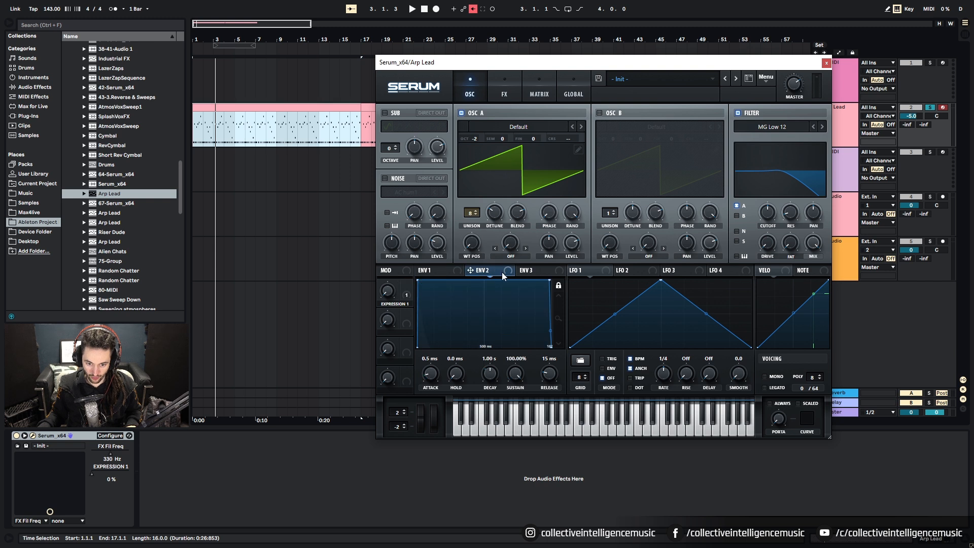
# Set LFO 1 to envelope mode at a 1/16 rate and reshape it into a steeply curved downward decay.
pyautogui.click(602, 370)
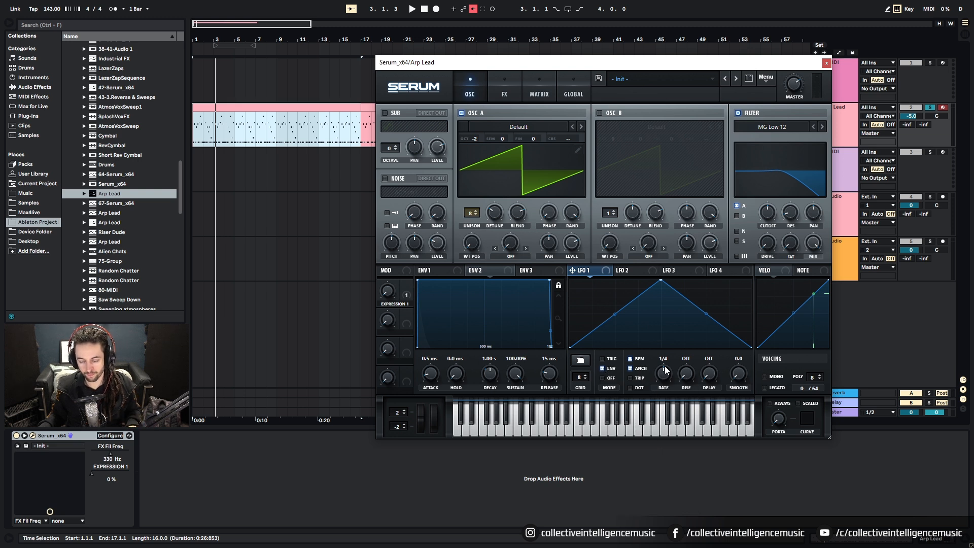
pyautogui.moveTo(664, 374); pyautogui.dragTo(678, 366)
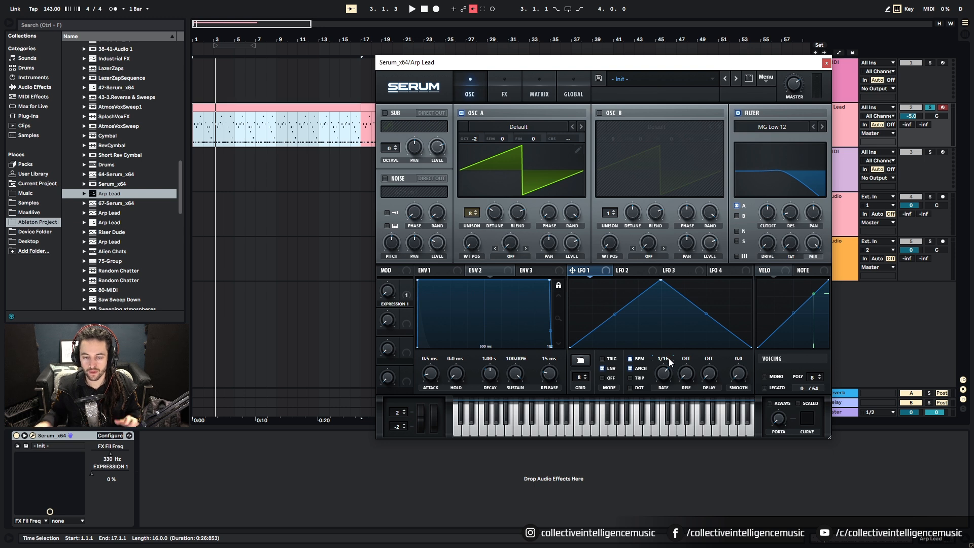
pyautogui.moveTo(670, 362)
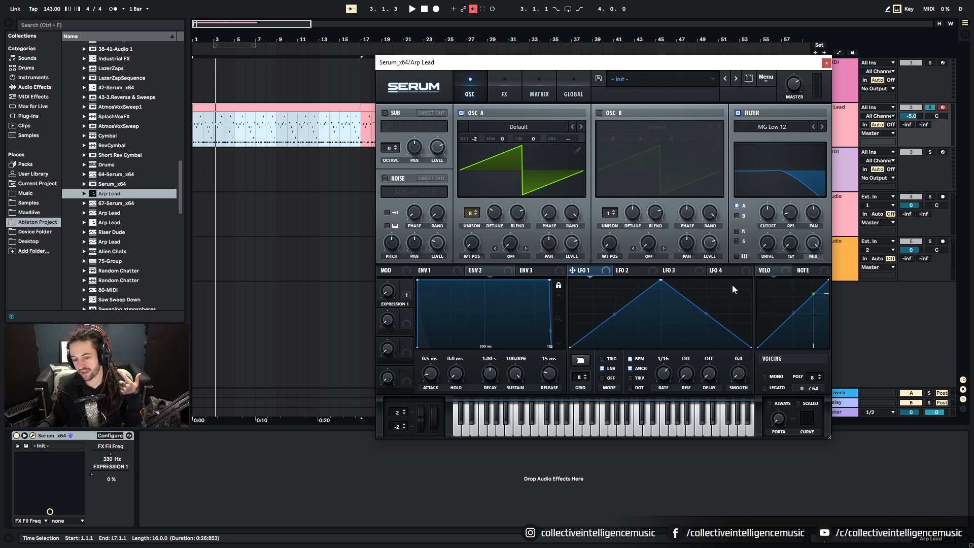
pyautogui.moveTo(661, 280); pyautogui.dragTo(558, 257)
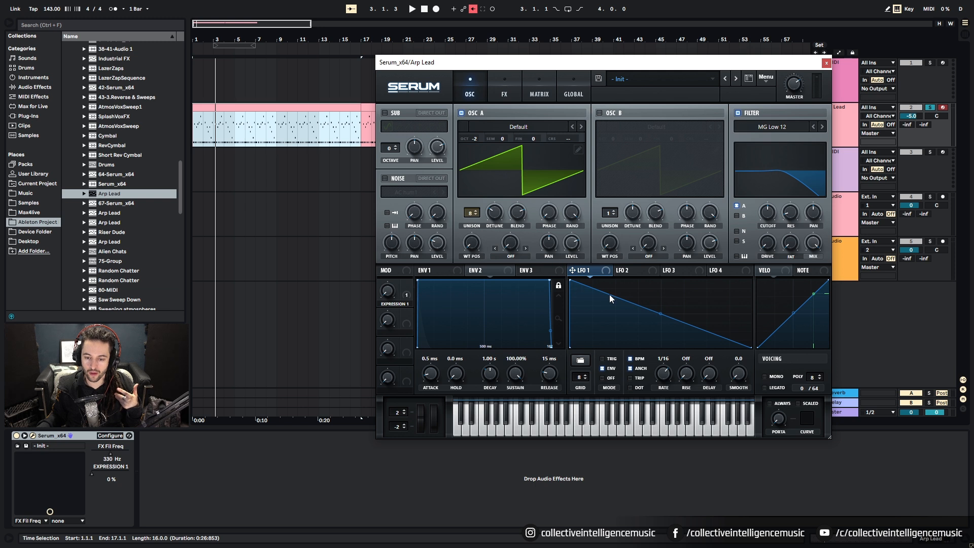
pyautogui.moveTo(658, 313); pyautogui.dragTo(656, 330)
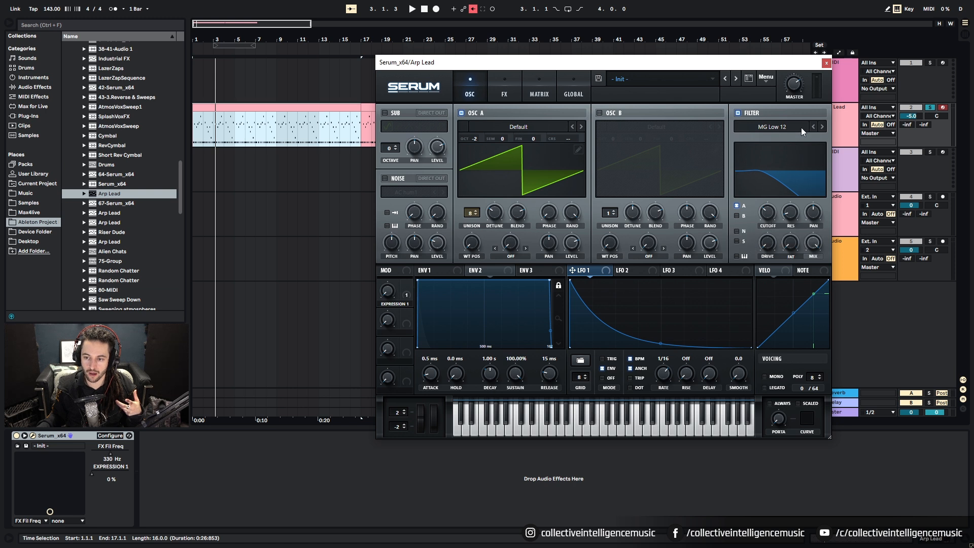
# Choose the MG Low 12 filter type, modulate its cutoff with LFO 1 and play the clip.
pyautogui.click(782, 133)
pyautogui.moveTo(777, 135)
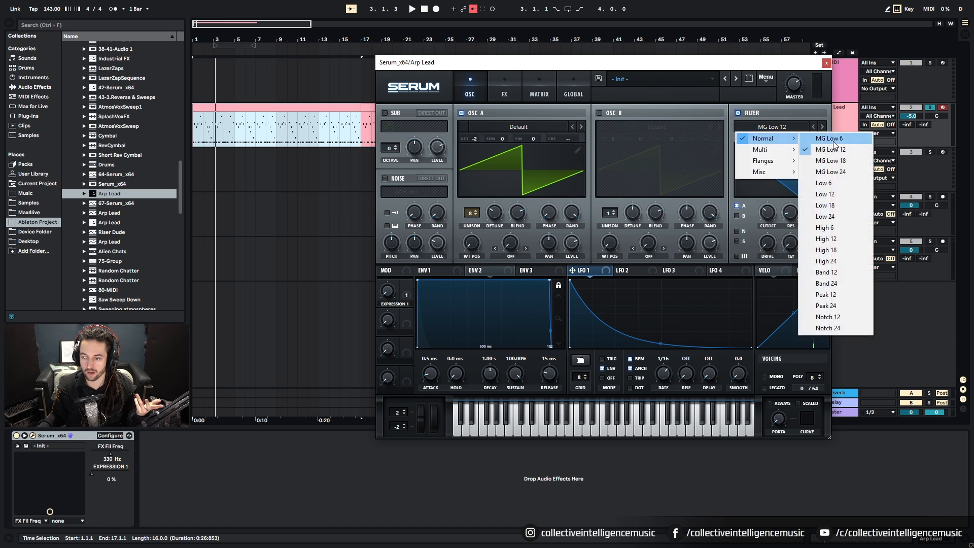
pyautogui.click(835, 151)
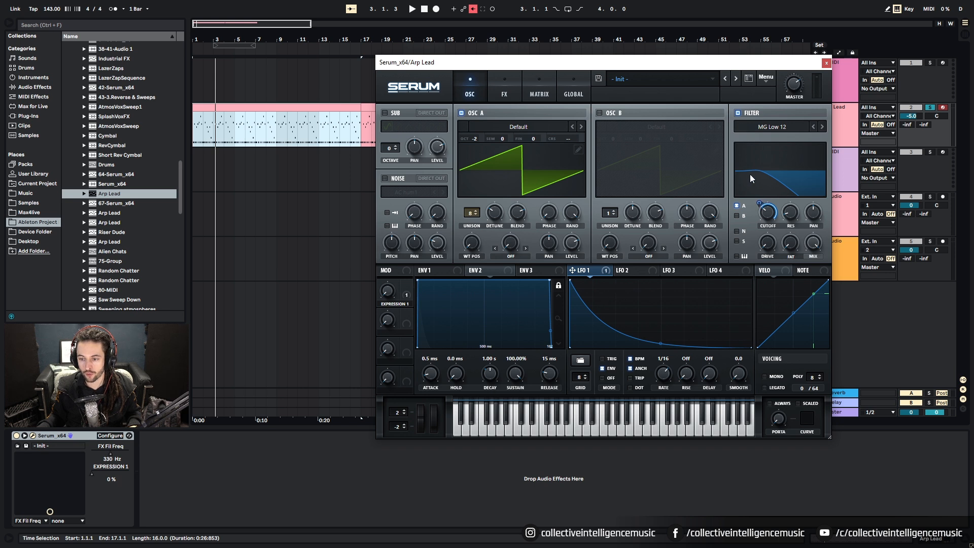
pyautogui.press('space')
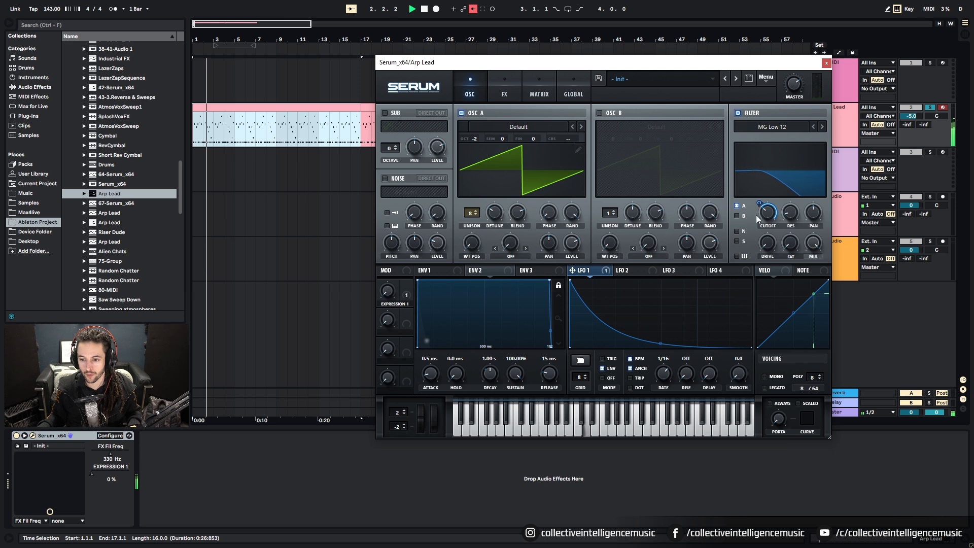
# Bend LFO 1's decay outward into a convex curve, audition Expression 1 at about 25% and return it to 0%.
pyautogui.moveTo(663, 346); pyautogui.dragTo(672, 291)
pyautogui.moveTo(388, 289); pyautogui.dragTo(397, 275)
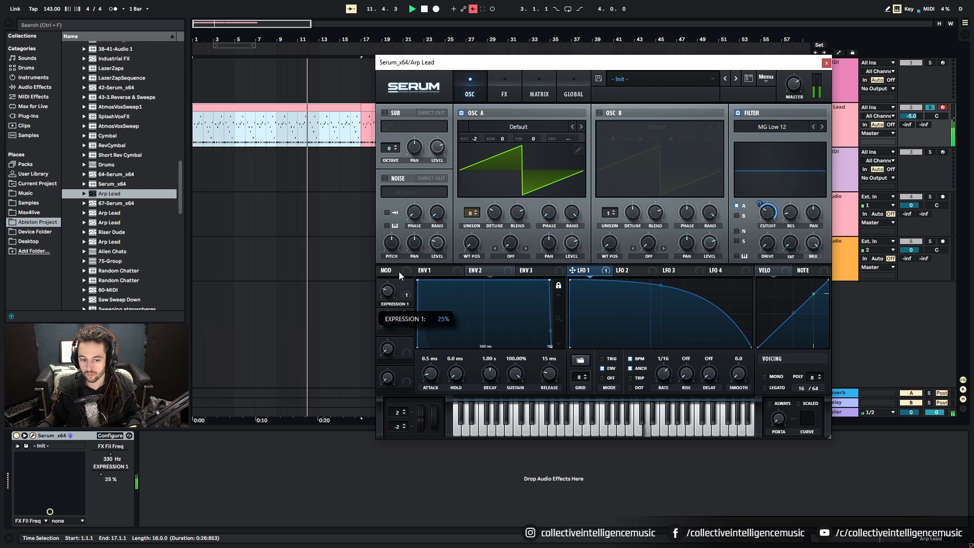
pyautogui.moveTo(430, 234); pyautogui.dragTo(406, 339)
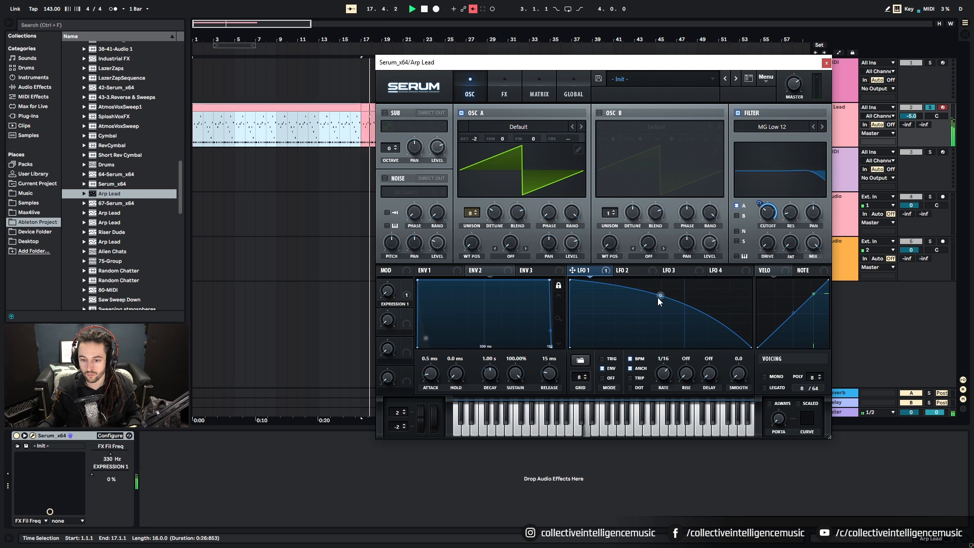
# Refine LFO 1's convex decay curve and its filter cutoff modulation while auditioning Expression 1.
pyautogui.moveTo(660, 295); pyautogui.dragTo(661, 297)
pyautogui.moveTo(773, 211)
pyautogui.mouseDown()
pyautogui.moveTo(766, 231)
pyautogui.moveTo(771, 215)
pyautogui.mouseUp()
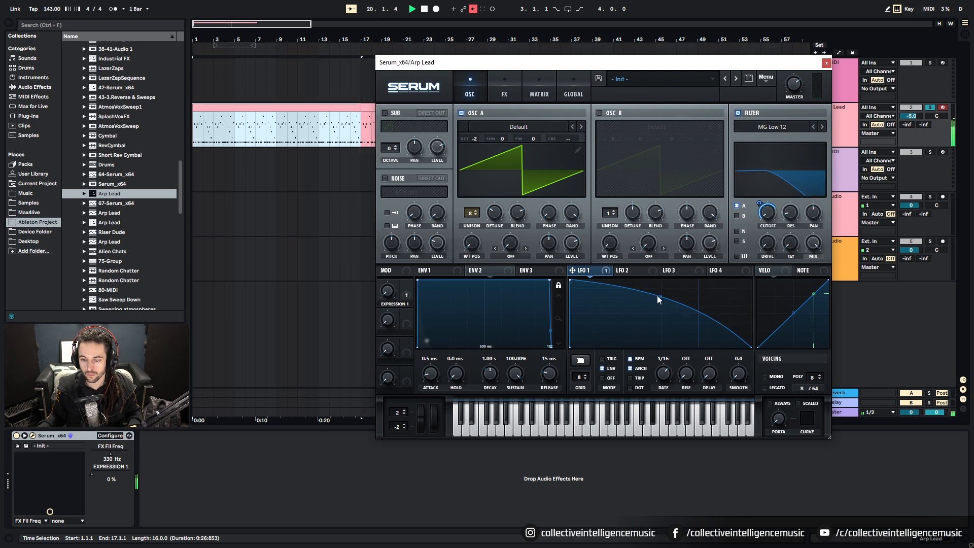
pyautogui.moveTo(659, 296); pyautogui.dragTo(634, 295)
pyautogui.moveTo(388, 290); pyautogui.dragTo(417, 251)
pyautogui.moveTo(760, 204); pyautogui.dragTo(785, 185)
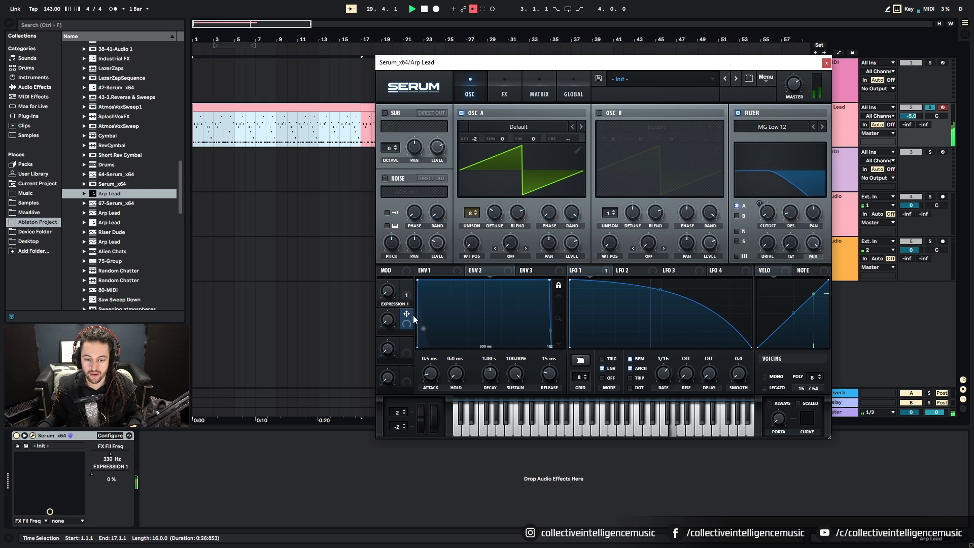
# Assign Macro 2 to the filter cutoff modulation and audition it up to 100% in combination with Expression 1.
pyautogui.moveTo(407, 314); pyautogui.dragTo(756, 227)
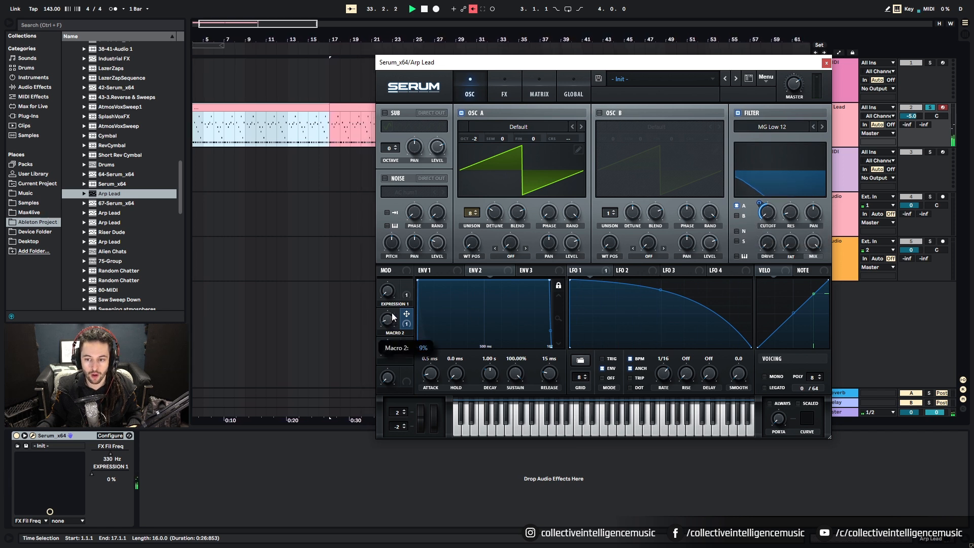
pyautogui.moveTo(392, 312); pyautogui.dragTo(445, 227)
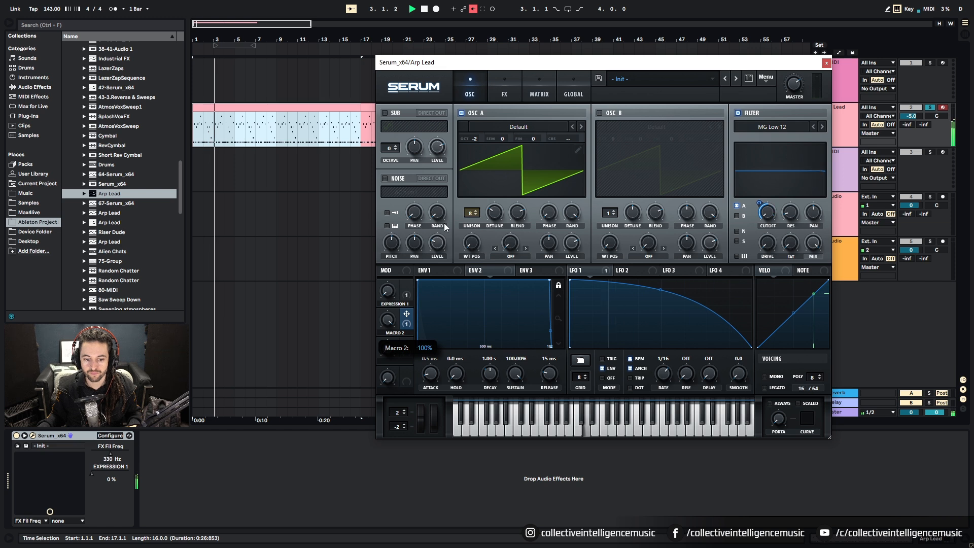
pyautogui.moveTo(444, 223); pyautogui.dragTo(424, 360)
pyautogui.moveTo(388, 292); pyautogui.dragTo(396, 381)
pyautogui.moveTo(390, 322); pyautogui.dragTo(429, 239)
pyautogui.moveTo(389, 291); pyautogui.dragTo(397, 326)
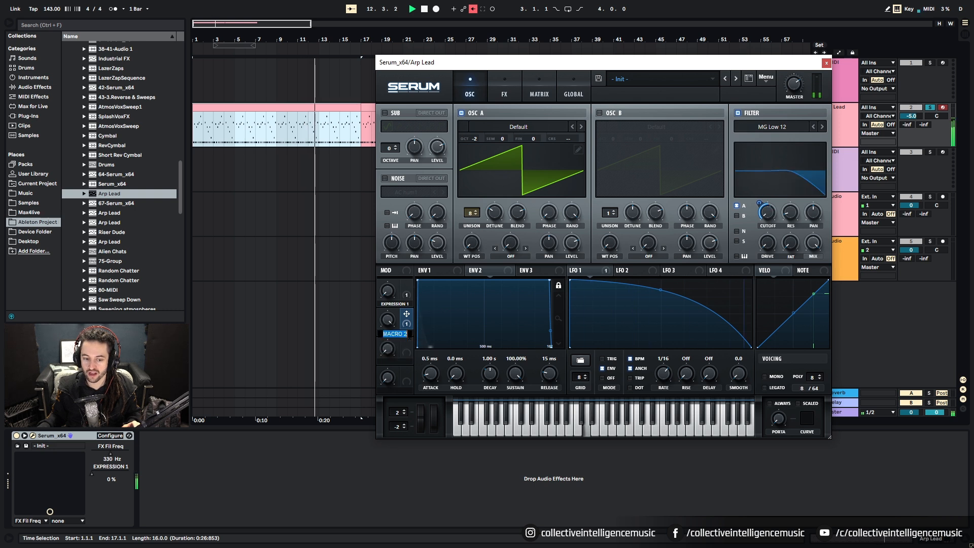
# Rename Macro 2 as Expression 2 and stop playback.
pyautogui.write('ex')
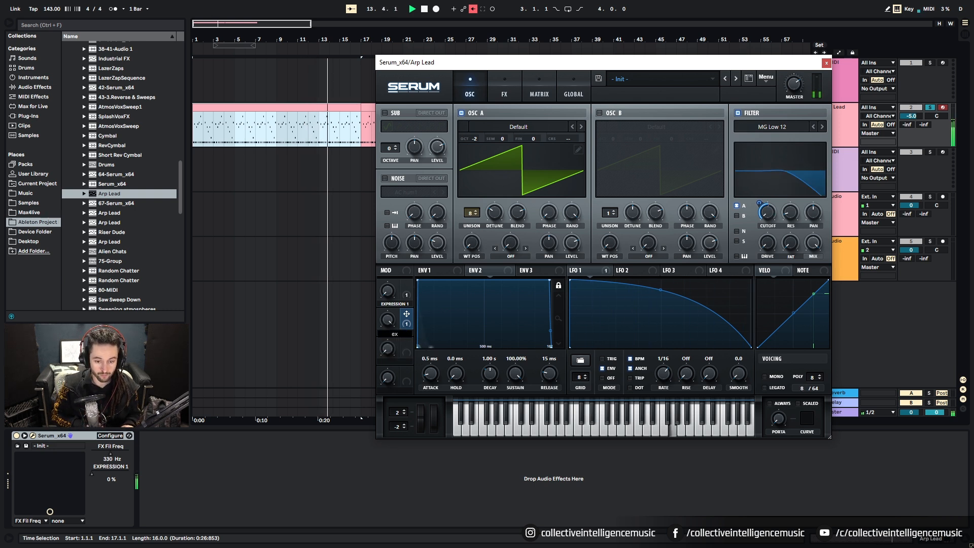
pyautogui.press('BackSpace')
pyautogui.press('BackSpace')
pyautogui.write('Expression 2')
pyautogui.press('Return')
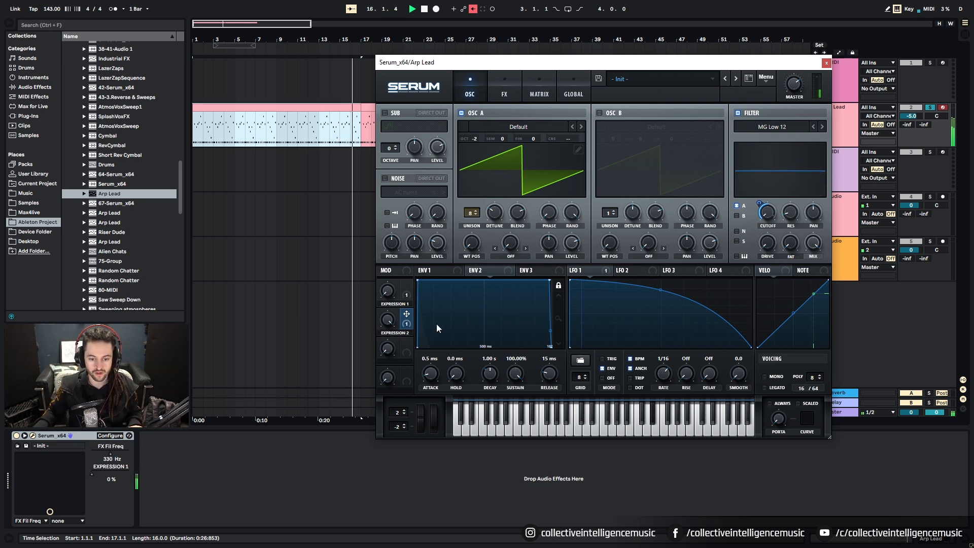
pyautogui.press('space')
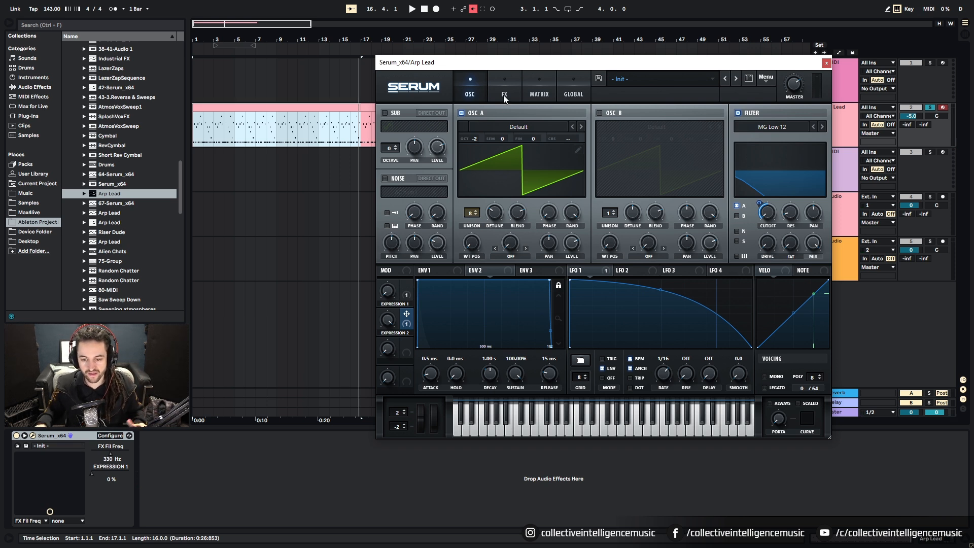
# Modulate oscillator A's pan with LFO 2 and set the LFO's rate to one bar during playback.
pyautogui.click(628, 273)
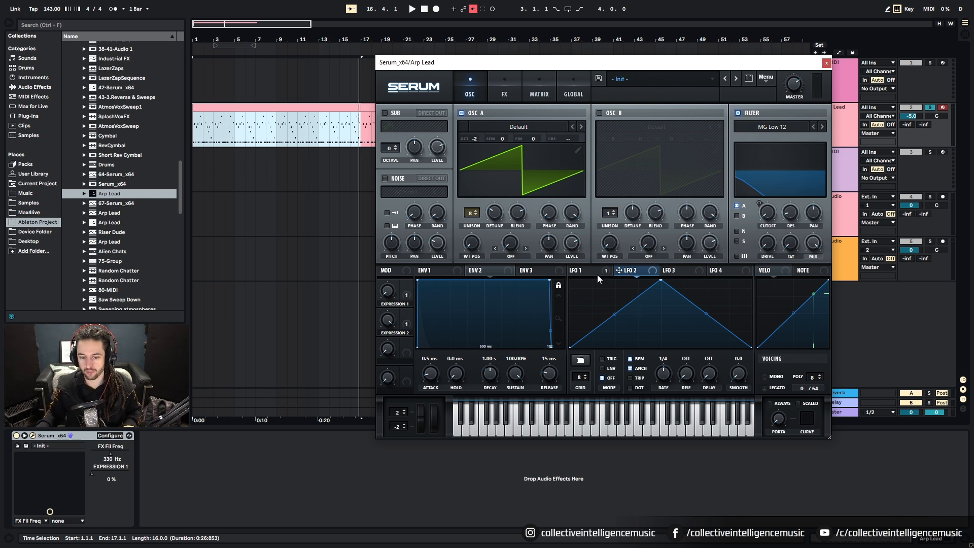
pyautogui.moveTo(608, 277)
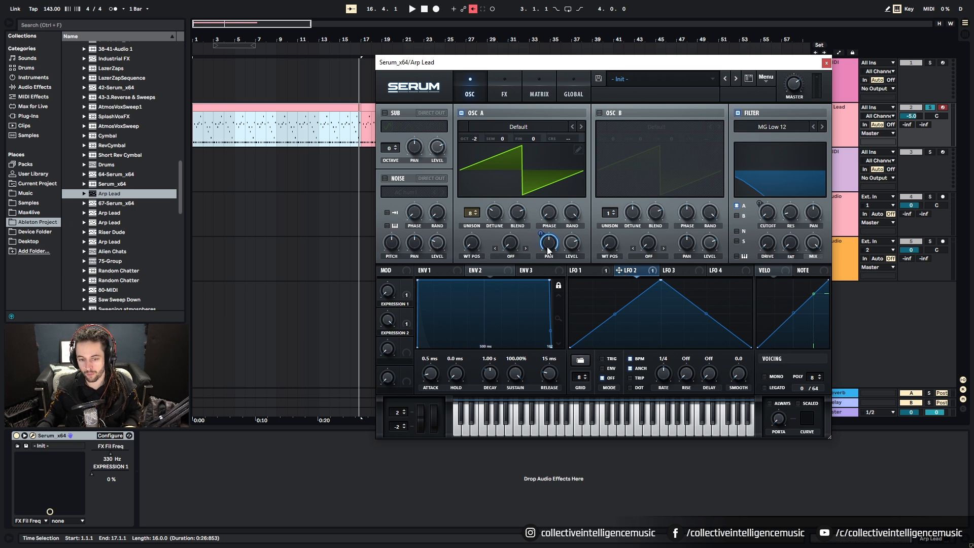
pyautogui.press('space')
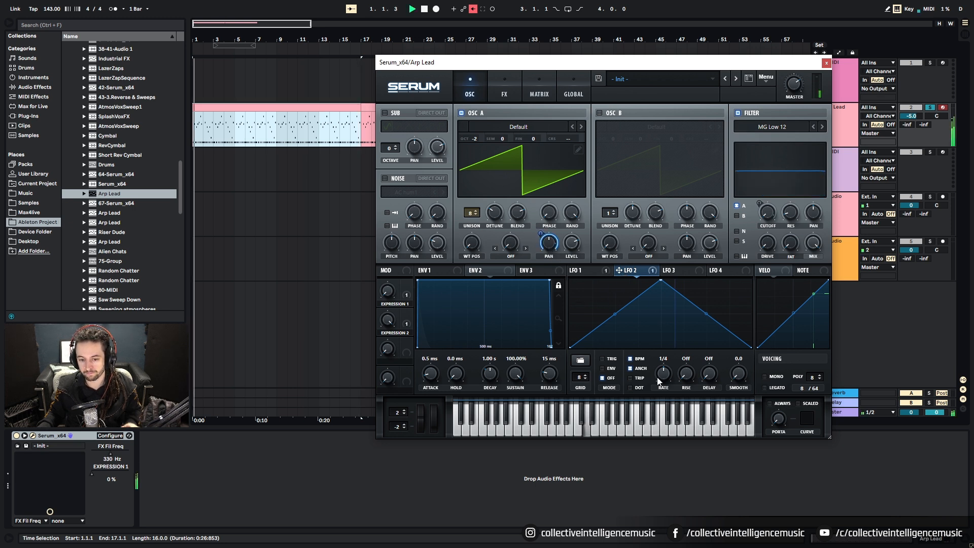
pyautogui.moveTo(658, 380)
pyautogui.mouseDown()
pyautogui.moveTo(651, 396)
pyautogui.moveTo(661, 381)
pyautogui.mouseUp()
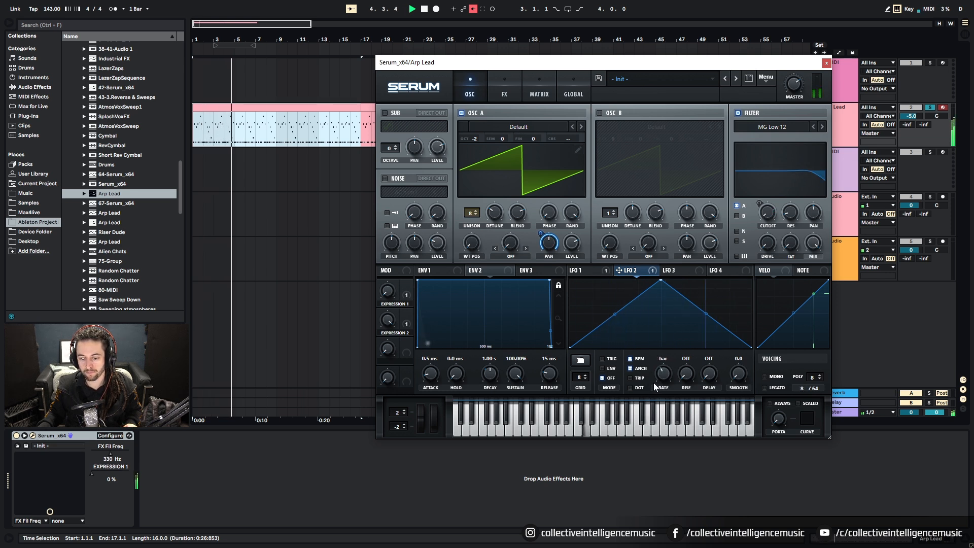
# Draw alternating full-height steps on a 16 grid in LFO 2 and reduce its modulation amount on oscillator A's pan.
pyautogui.moveTo(588, 378); pyautogui.dragTo(603, 269)
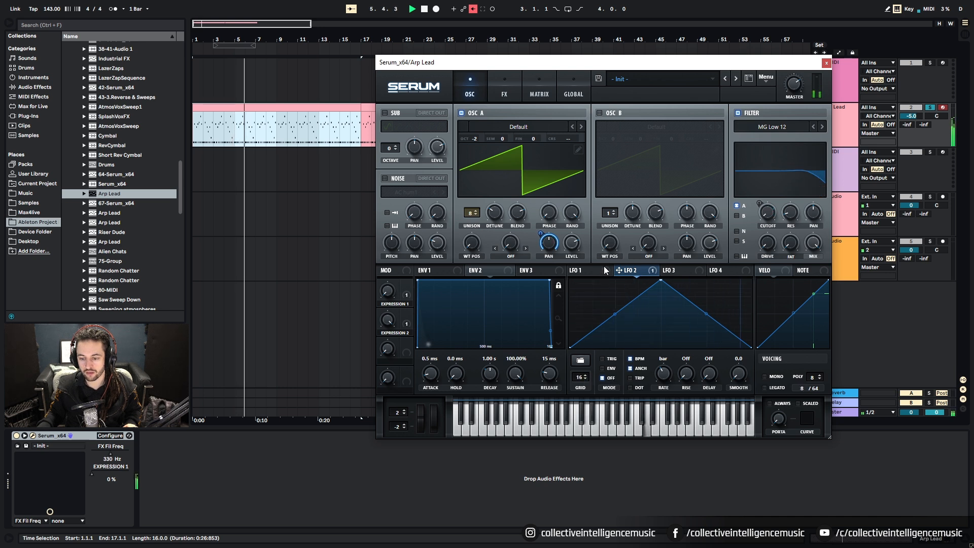
pyautogui.keyDown('shift'); pyautogui.click(574, 285); pyautogui.keyUp('shift')
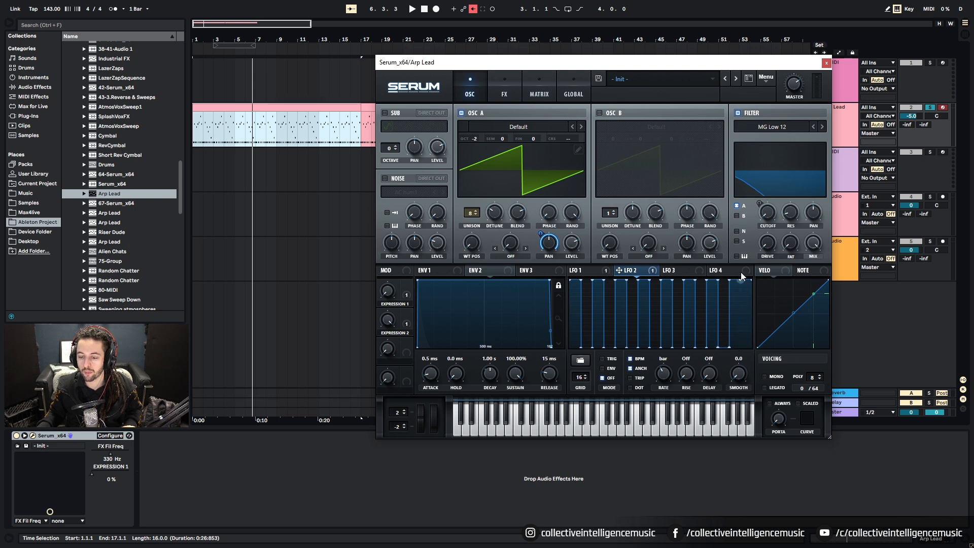
pyautogui.press('space')
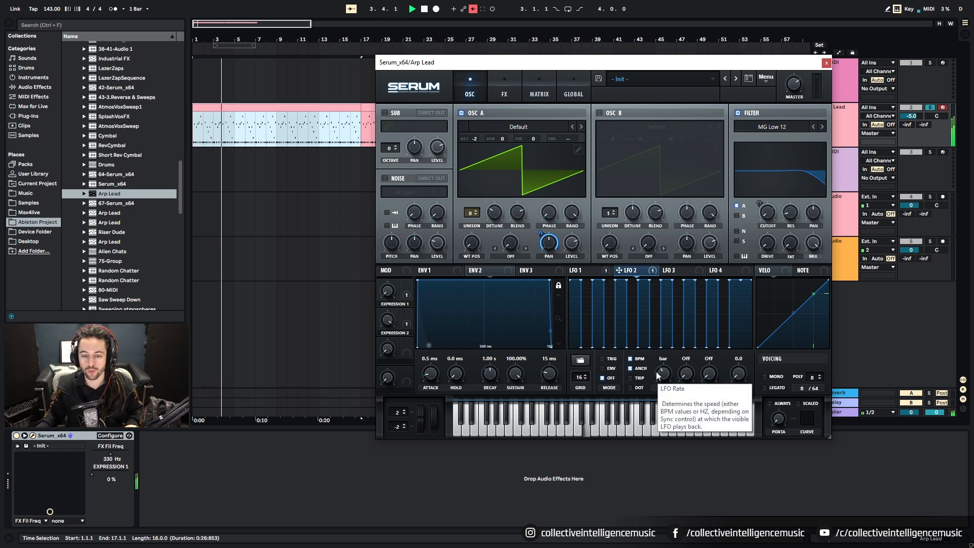
pyautogui.moveTo(539, 237); pyautogui.dragTo(546, 268)
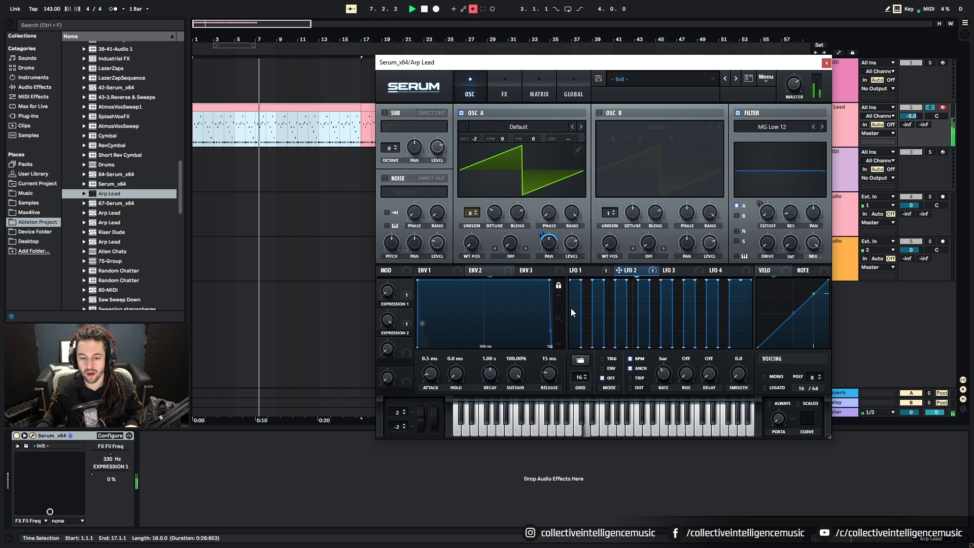
# Remove surplus points from the first half of LFO 2's step pattern to form wide triangular slopes.
pyautogui.moveTo(581, 286); pyautogui.dragTo(592, 346)
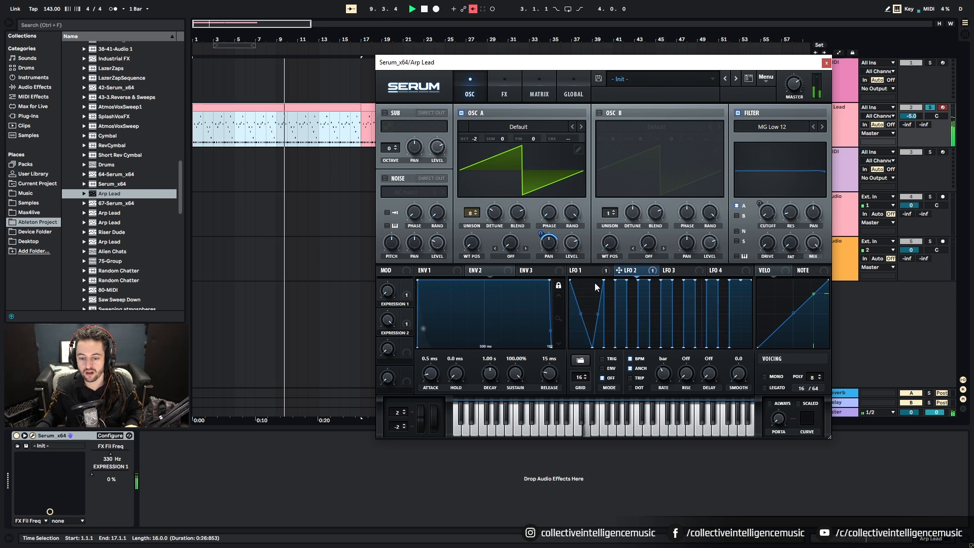
pyautogui.doubleClick(604, 282)
pyautogui.doubleClick(592, 348)
pyautogui.doubleClick(603, 348)
pyautogui.doubleClick(617, 281)
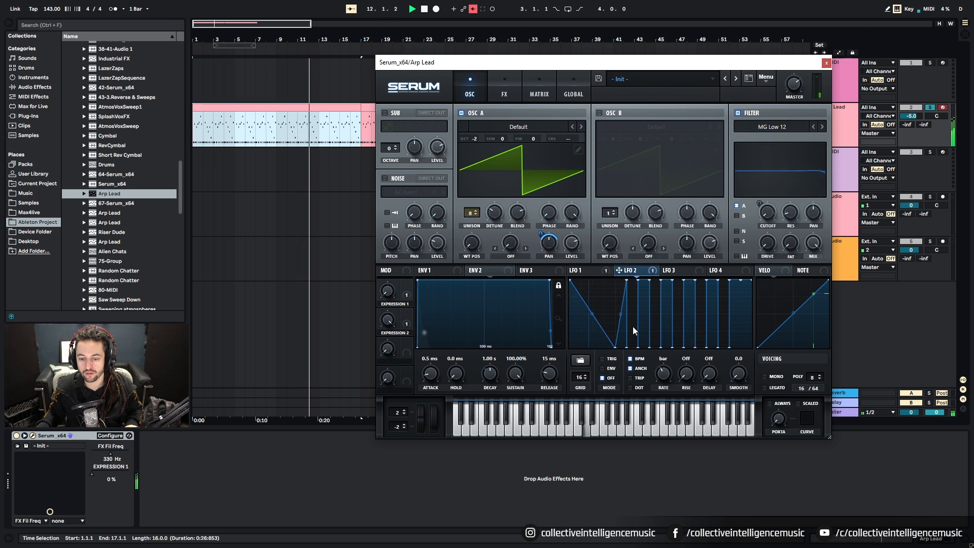
pyautogui.doubleClick(626, 345)
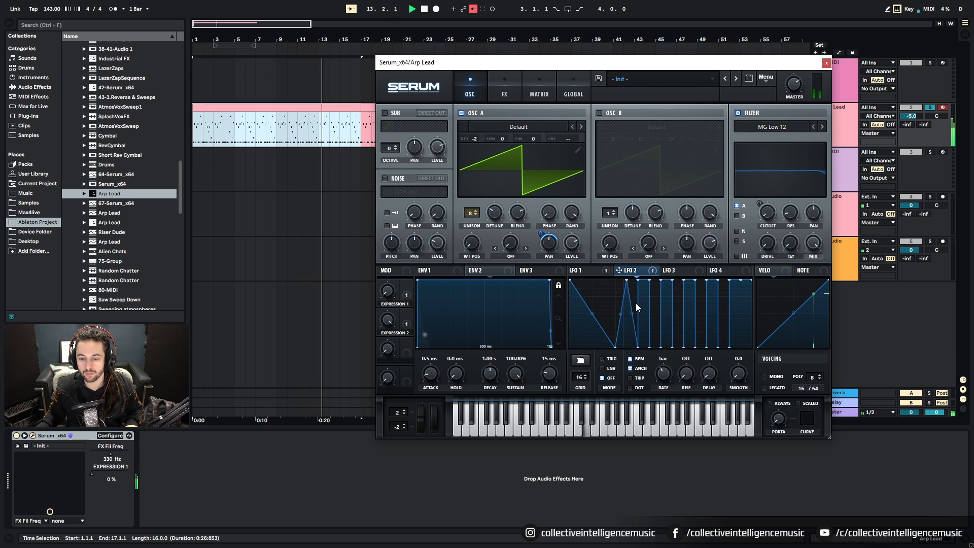
pyautogui.doubleClick(635, 346)
pyautogui.doubleClick(627, 280)
pyautogui.doubleClick(647, 281)
pyautogui.doubleClick(649, 346)
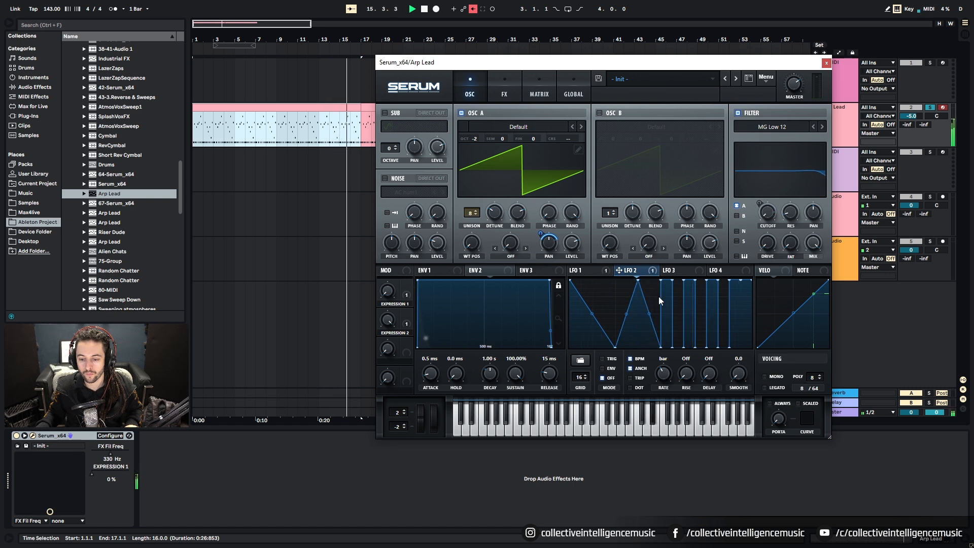
# Remove surplus points from the second half of LFO 2 to form narrower triangular peaks through the cycle's end.
pyautogui.doubleClick(663, 281)
pyautogui.doubleClick(673, 346)
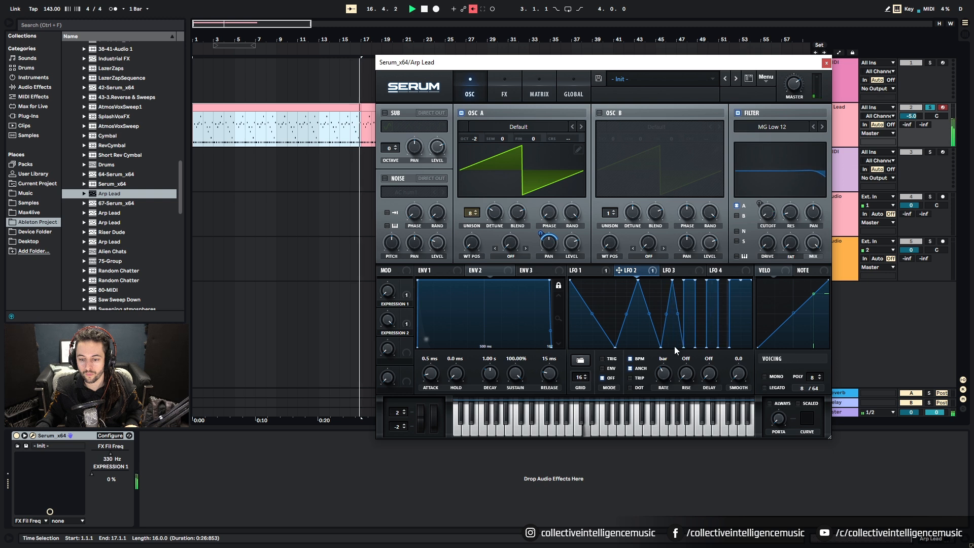
pyautogui.doubleClick(683, 346)
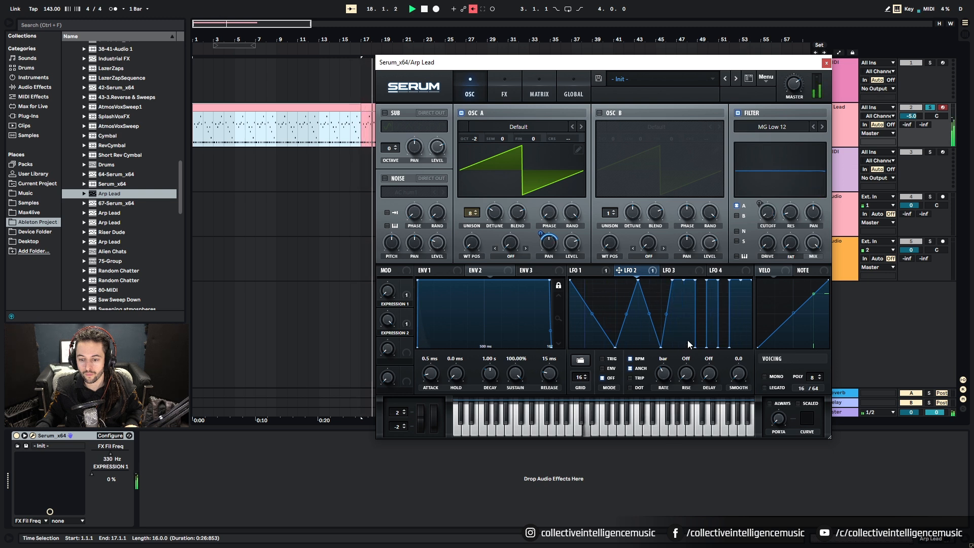
pyautogui.doubleClick(673, 281)
pyautogui.doubleClick(695, 282)
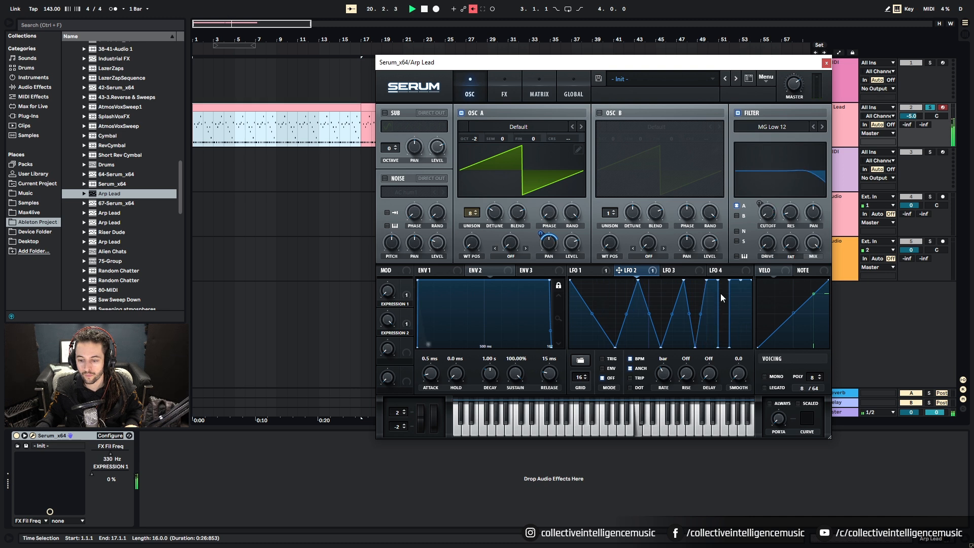
pyautogui.doubleClick(730, 345)
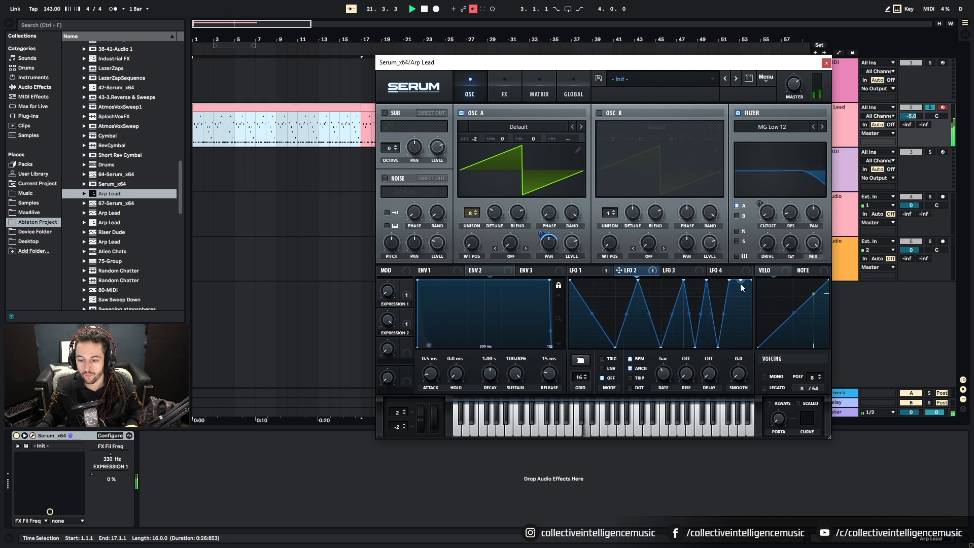
pyautogui.moveTo(749, 281); pyautogui.dragTo(749, 299)
pyautogui.doubleClick(731, 348)
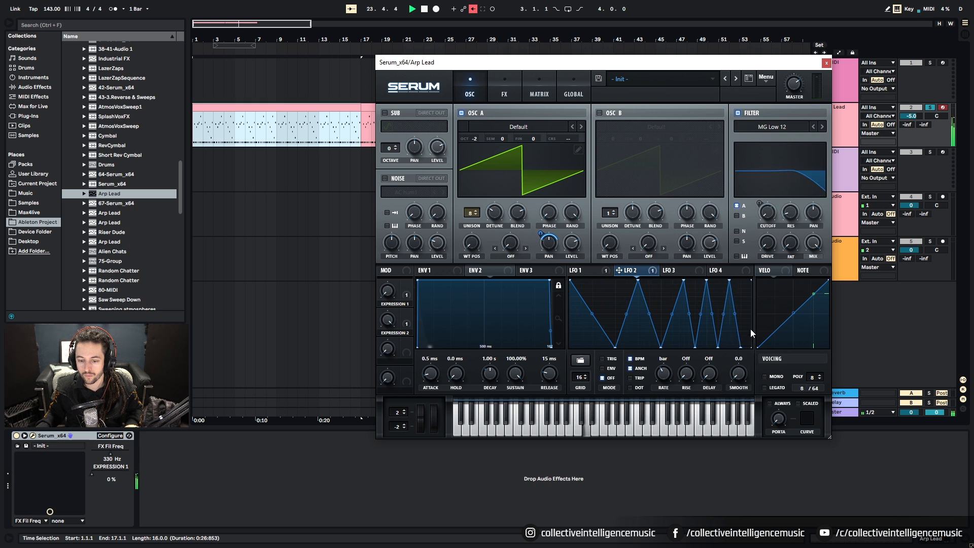
pyautogui.doubleClick(751, 346)
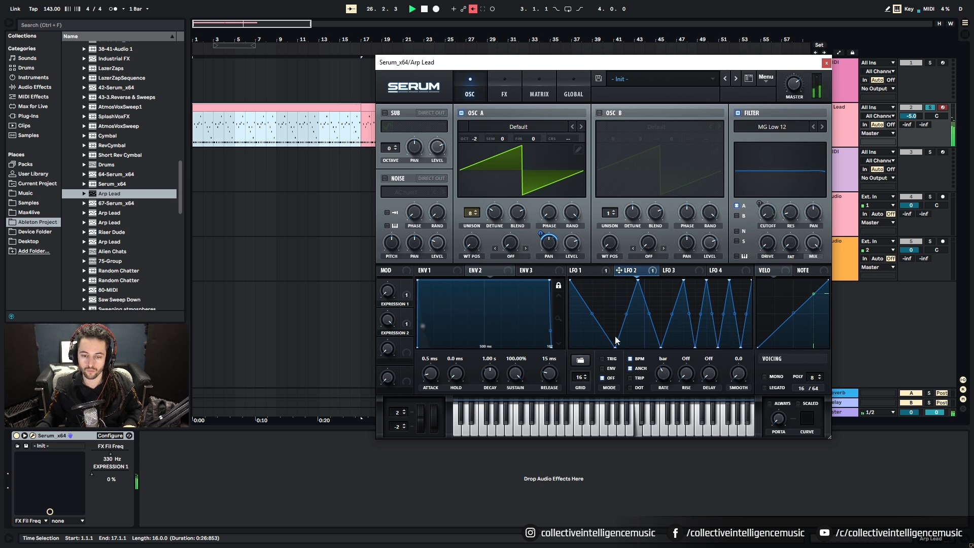
# Bypass the LFO 2 modulator on oscillator A's pan and re-enable it to compare the sound.
pyautogui.moveTo(541, 237)
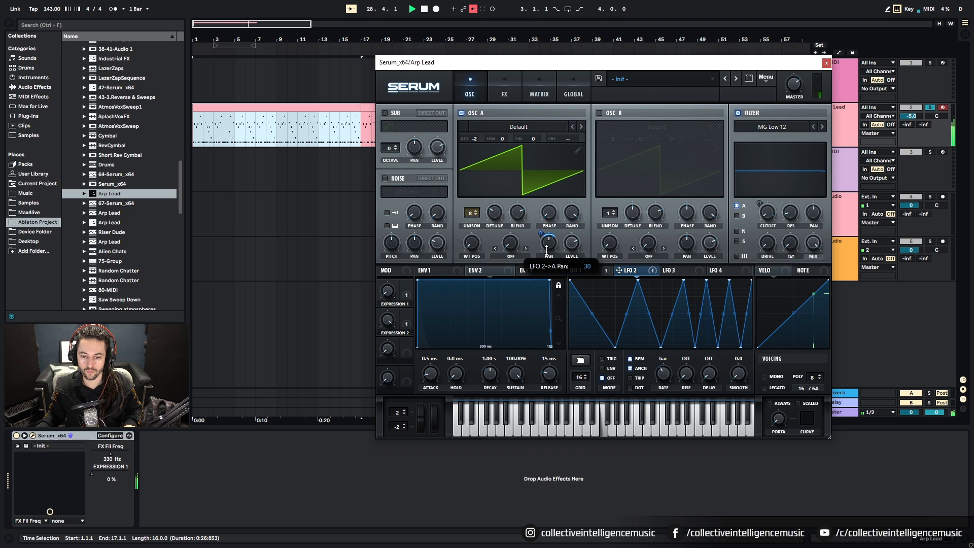
pyautogui.rightClick(548, 241)
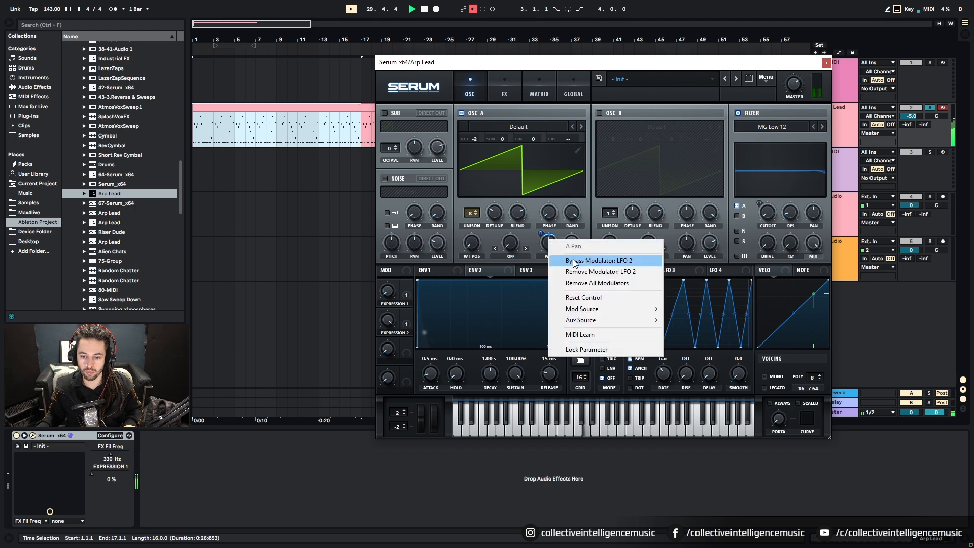
pyautogui.click(575, 261)
pyautogui.rightClick(548, 242)
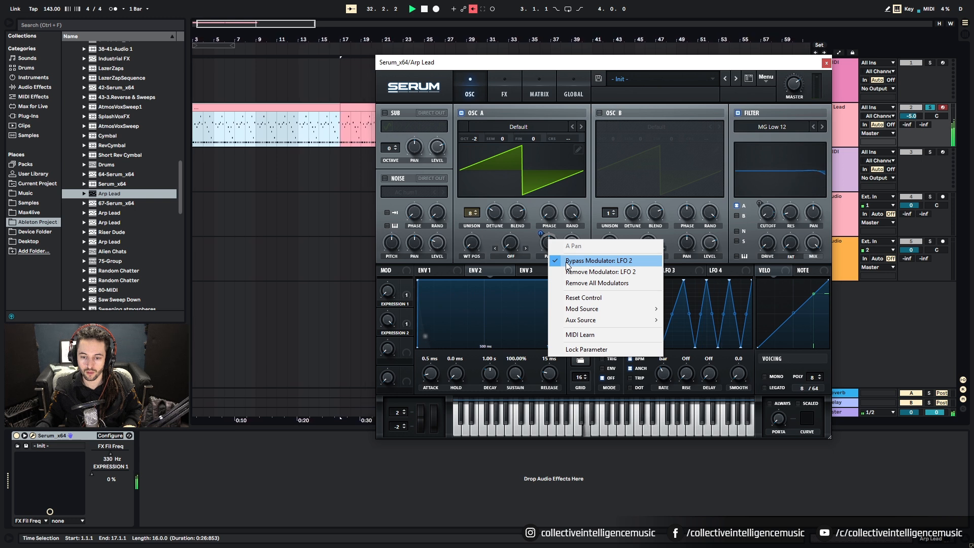
pyautogui.click(567, 261)
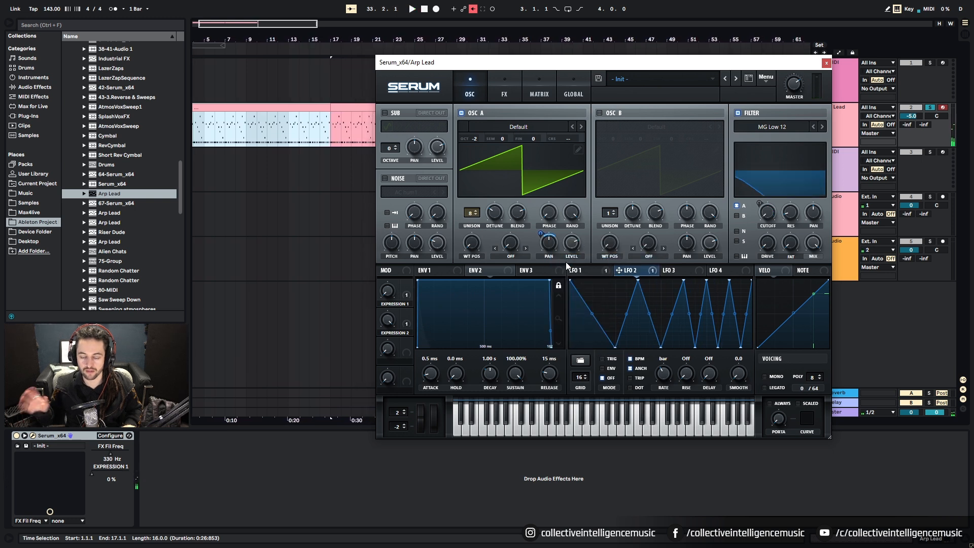
# Play the clip, turn Expression 2 fully down and adjust the filter resonance.
pyautogui.press('space')
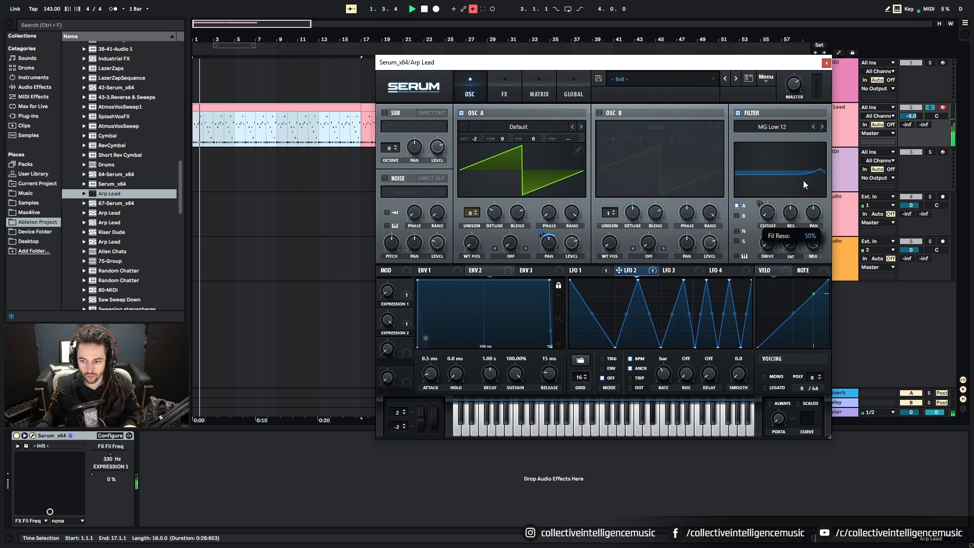
pyautogui.moveTo(388, 320); pyautogui.dragTo(380, 435)
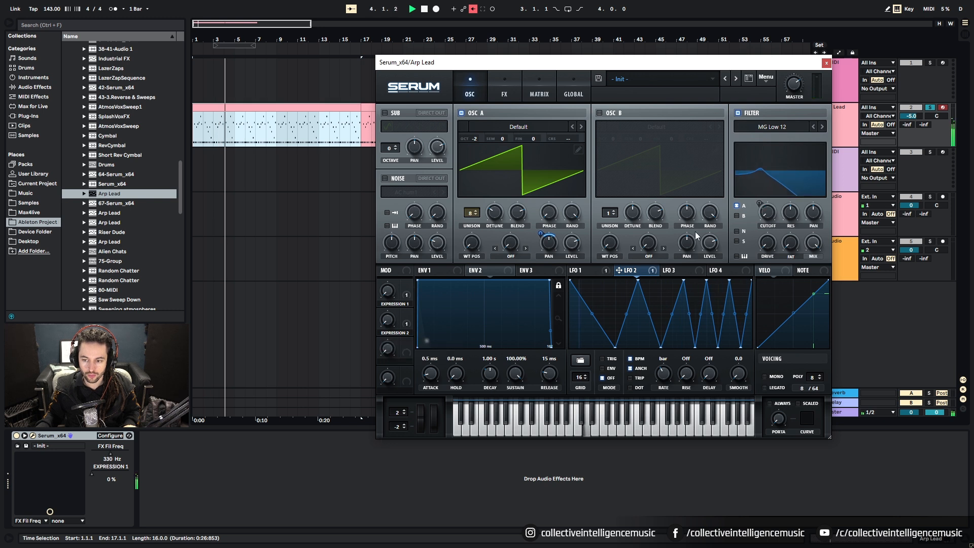
pyautogui.moveTo(785, 213); pyautogui.dragTo(787, 231)
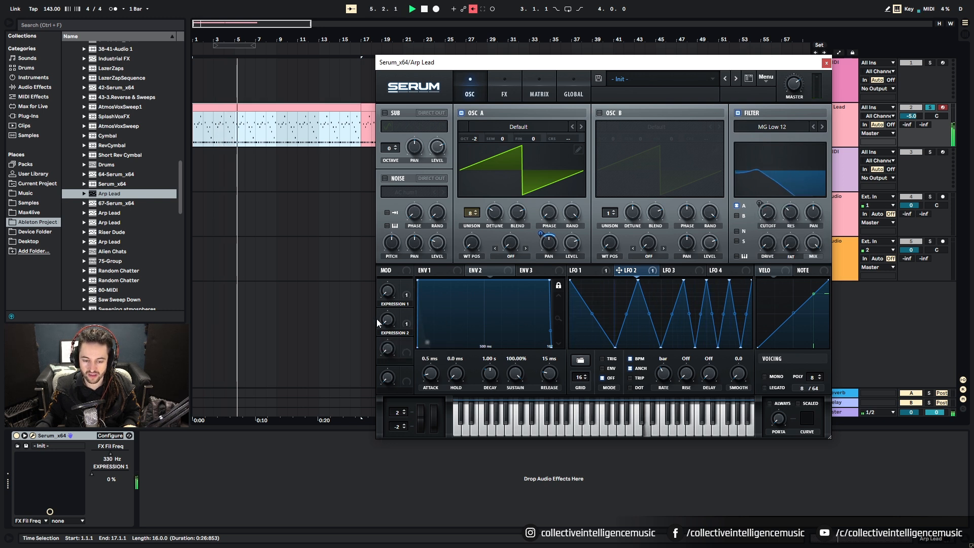
# Sweep the Expression 2 macro during playback to audition its effect, ending with it fully down.
pyautogui.moveTo(384, 310); pyautogui.dragTo(399, 357)
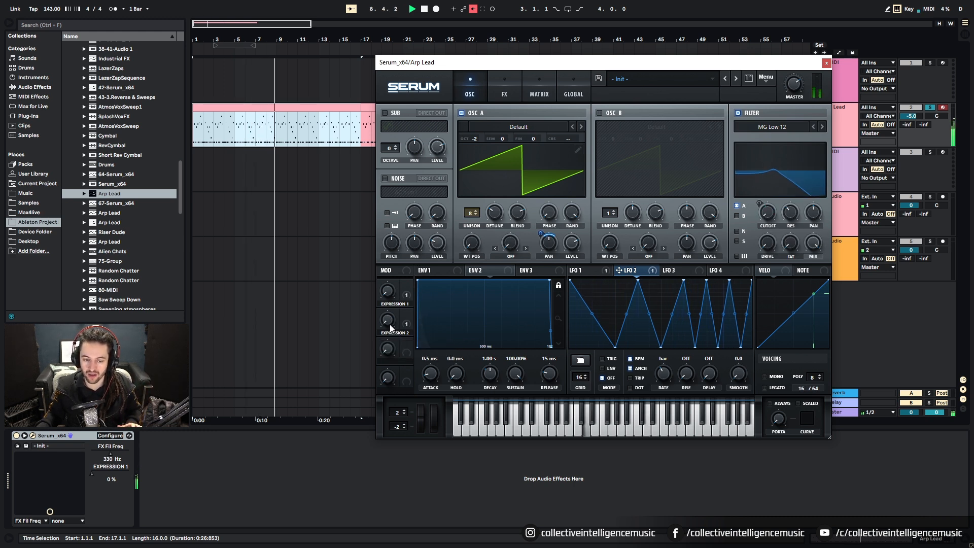
pyautogui.moveTo(397, 315)
pyautogui.moveTo(397, 315); pyautogui.dragTo(414, 421)
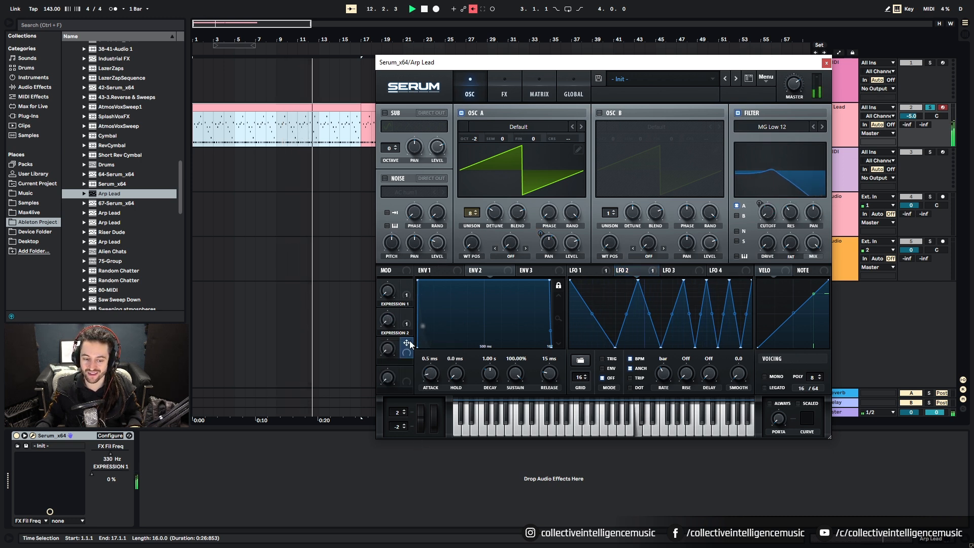
# Set the filter resonance to 0%, assign Macro 3 to it and rename the macro ACID.
pyautogui.moveTo(793, 215); pyautogui.dragTo(789, 251)
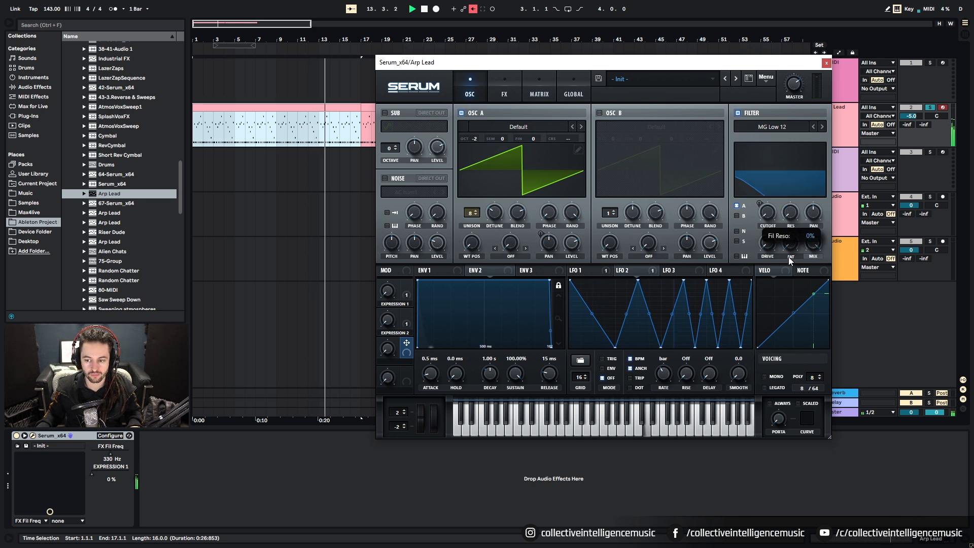
pyautogui.moveTo(407, 344); pyautogui.dragTo(791, 219)
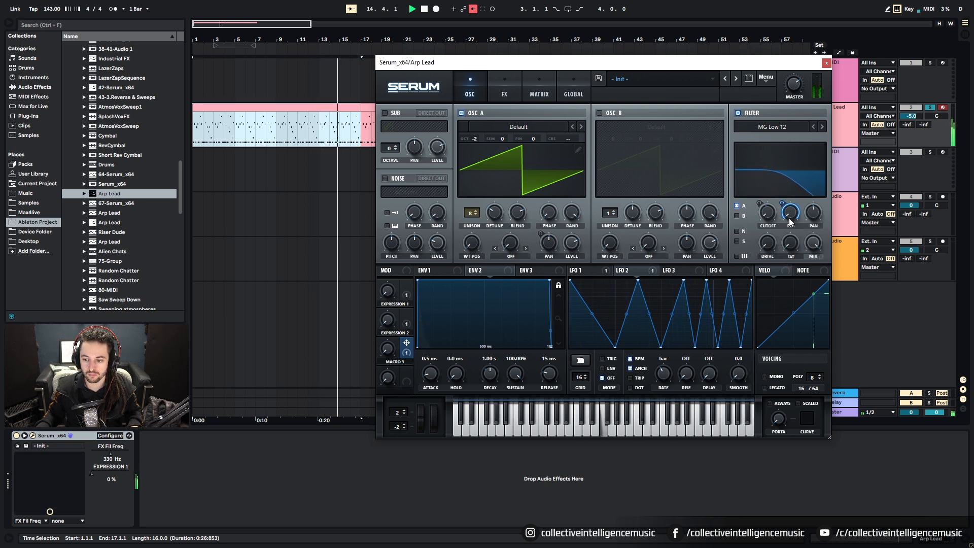
pyautogui.doubleClick(398, 361)
pyautogui.write('ACID')
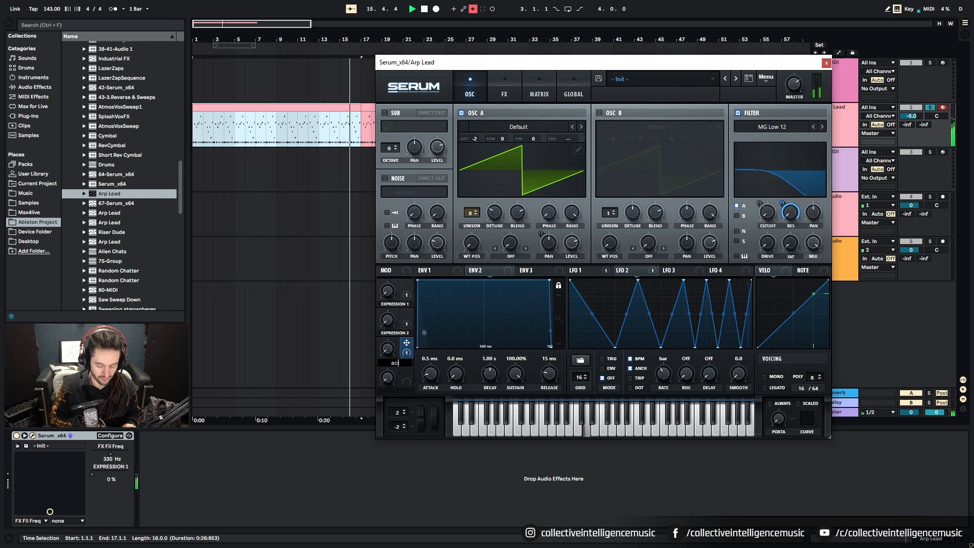
pyautogui.press('Return')
# Turn up the ACID macro and adjust its modulation amount on the filter resonance.
pyautogui.moveTo(389, 349); pyautogui.dragTo(397, 327)
pyautogui.moveTo(782, 205); pyautogui.dragTo(783, 207)
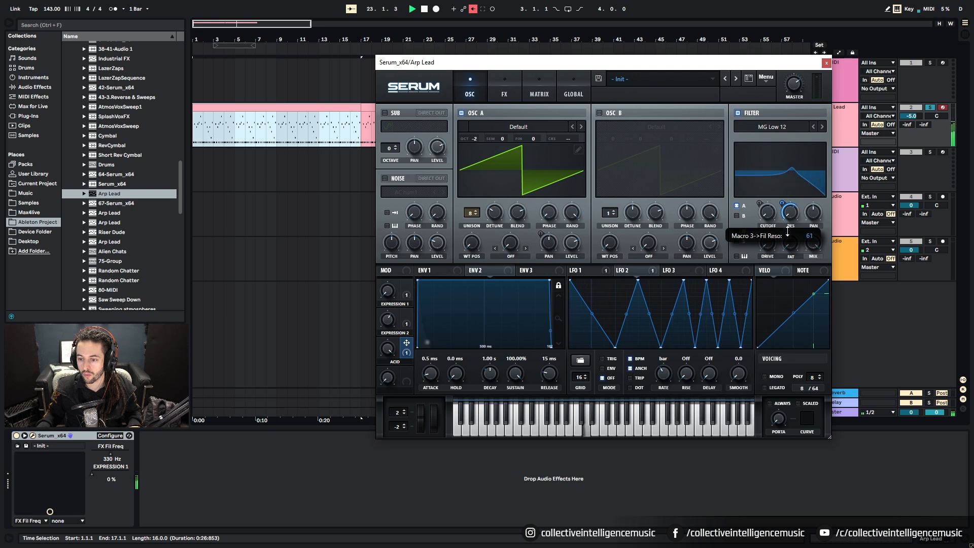
pyautogui.moveTo(788, 232); pyautogui.dragTo(784, 203)
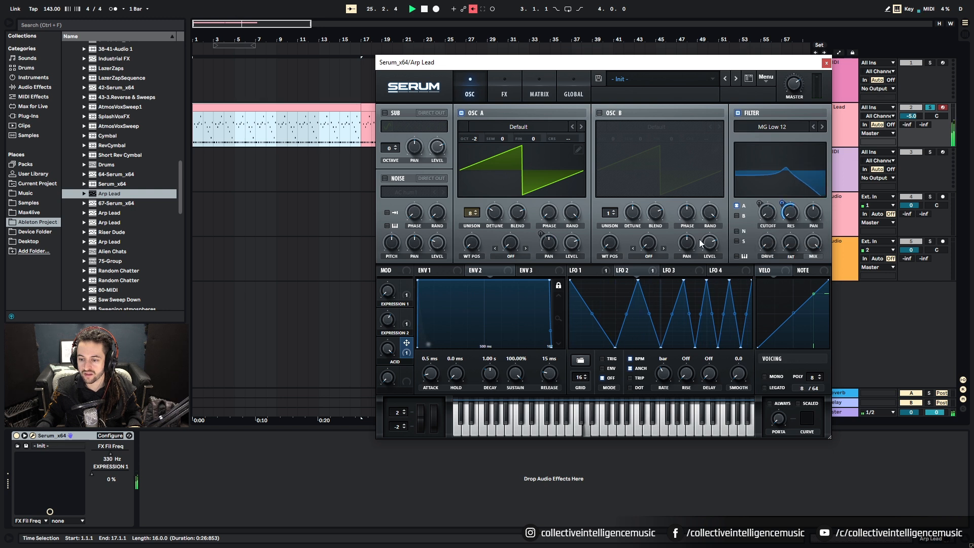
# Raise Expression 2 to 100% and vary the ACID macro during playback to audition them together.
pyautogui.moveTo(390, 318); pyautogui.dragTo(403, 301)
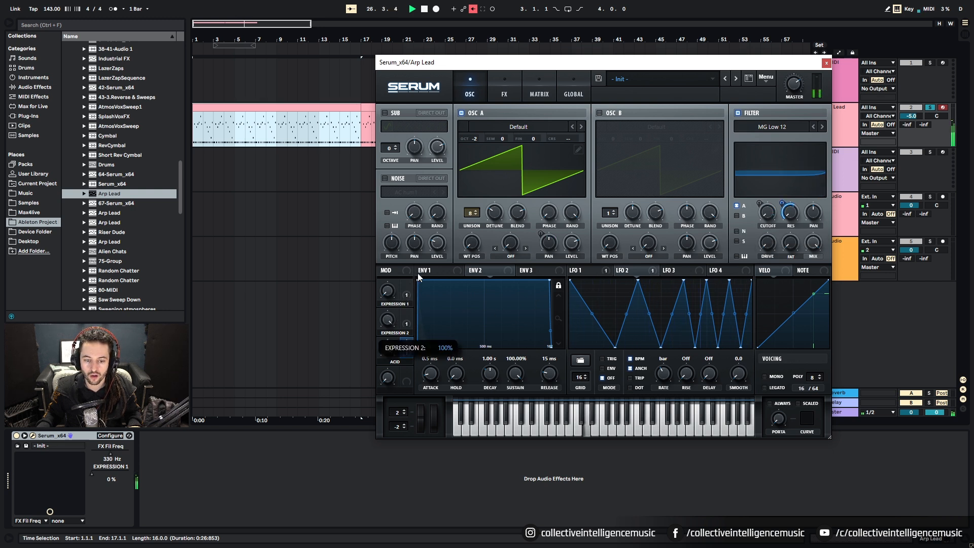
pyautogui.moveTo(389, 357); pyautogui.dragTo(392, 351)
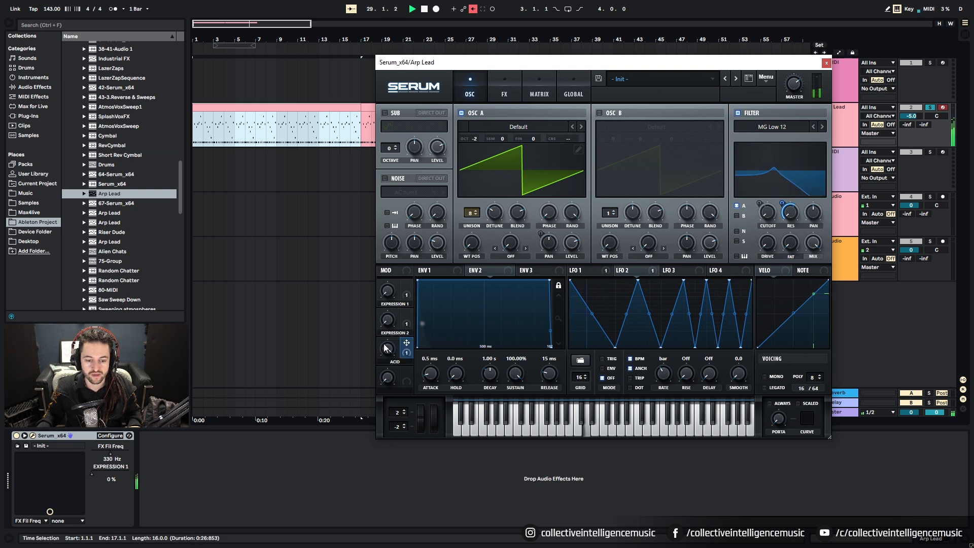
pyautogui.moveTo(394, 260); pyautogui.dragTo(418, 207)
pyautogui.moveTo(393, 322); pyautogui.dragTo(417, 233)
# Turn the ACID, Expression 1 and Expression 2 macros fully down, restarting the clip to check the base sound before stopping it.
pyautogui.moveTo(390, 354); pyautogui.dragTo(385, 438)
pyautogui.moveTo(389, 292); pyautogui.dragTo(386, 410)
pyautogui.press('space')
pyautogui.press('space')
pyautogui.moveTo(390, 325); pyautogui.dragTo(382, 465)
pyautogui.moveTo(388, 349); pyautogui.dragTo(372, 451)
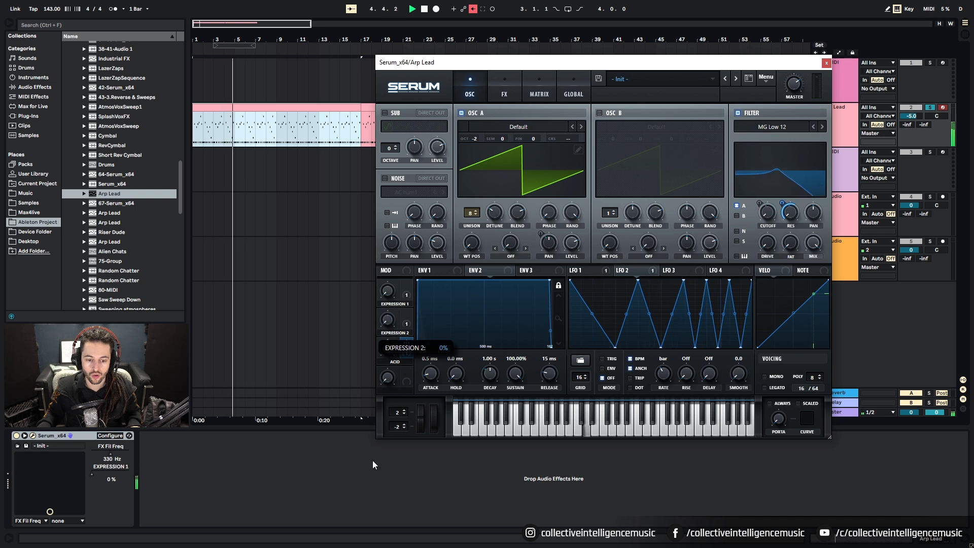
pyautogui.press('space')
# Enable the Hyper/Dimension effect and toggle it during playback to compare the sound.
pyautogui.click(504, 94)
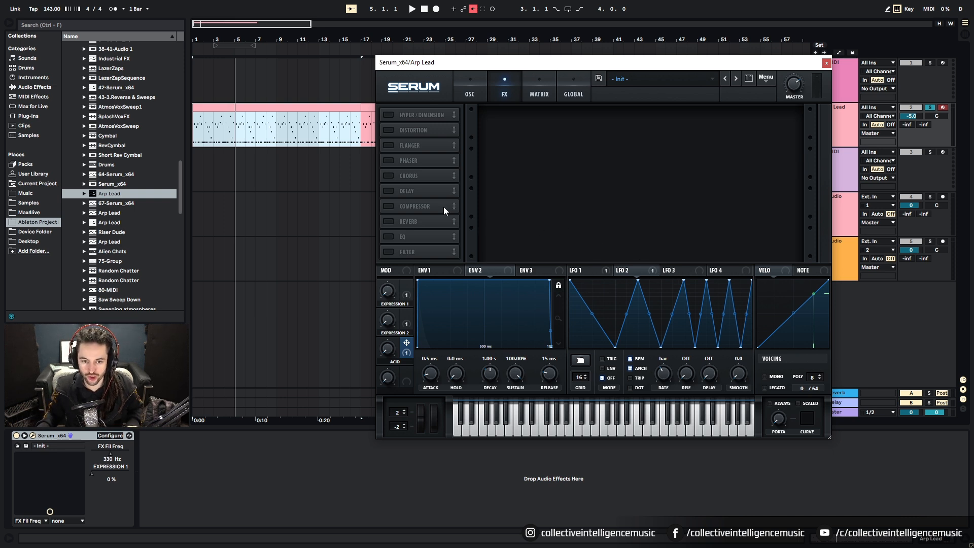
pyautogui.click(389, 112)
pyautogui.press('space')
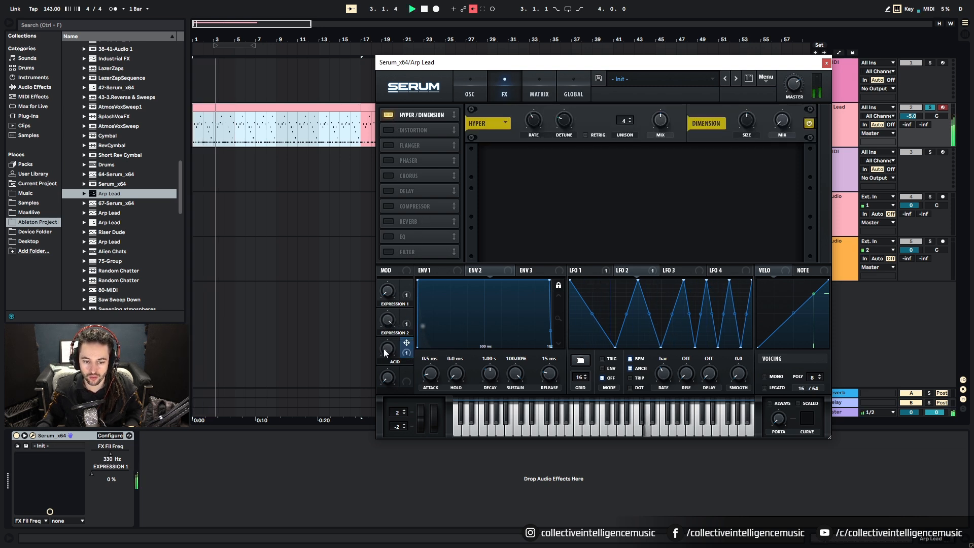
pyautogui.click(387, 117)
pyautogui.click(388, 117)
# Try Expression 1 at 88%, undo the change and restart the clip.
pyautogui.moveTo(377, 306); pyautogui.dragTo(410, 246)
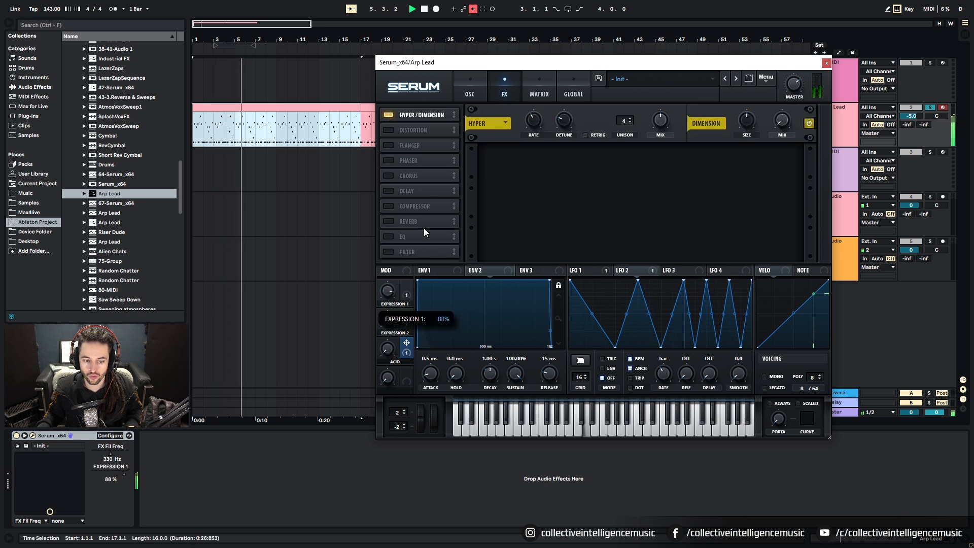
pyautogui.hotkey('ctrl', 'z')
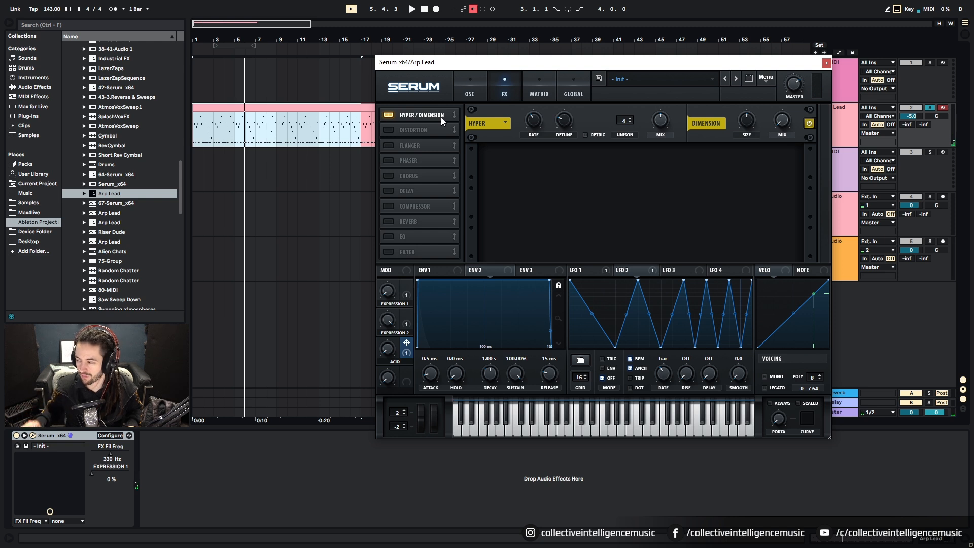
pyautogui.press('space')
pyautogui.moveTo(391, 310); pyautogui.dragTo(397, 329)
# Turn the Hyper mix down to 0% and assign Macro 4 to it with an amount of 50.
pyautogui.moveTo(659, 130); pyautogui.dragTo(646, 242)
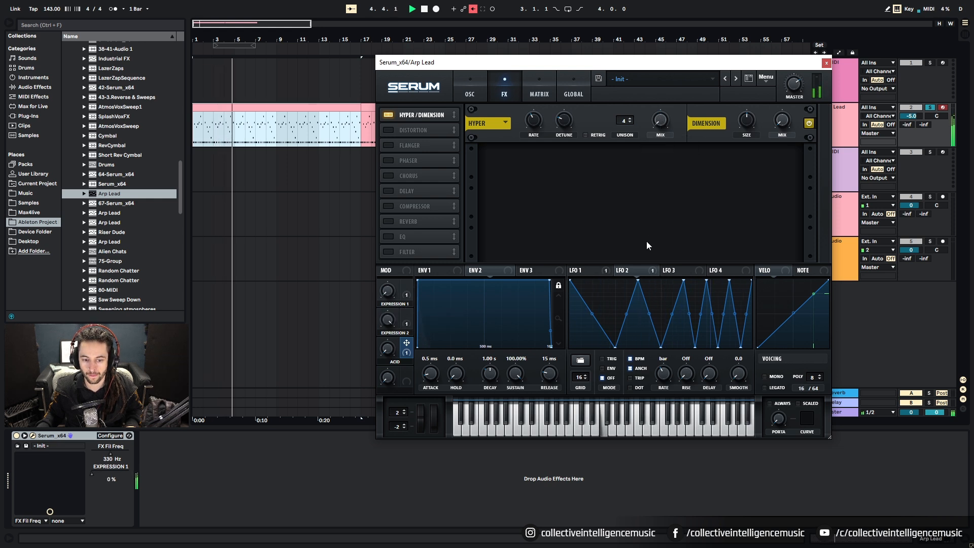
pyautogui.doubleClick(662, 124)
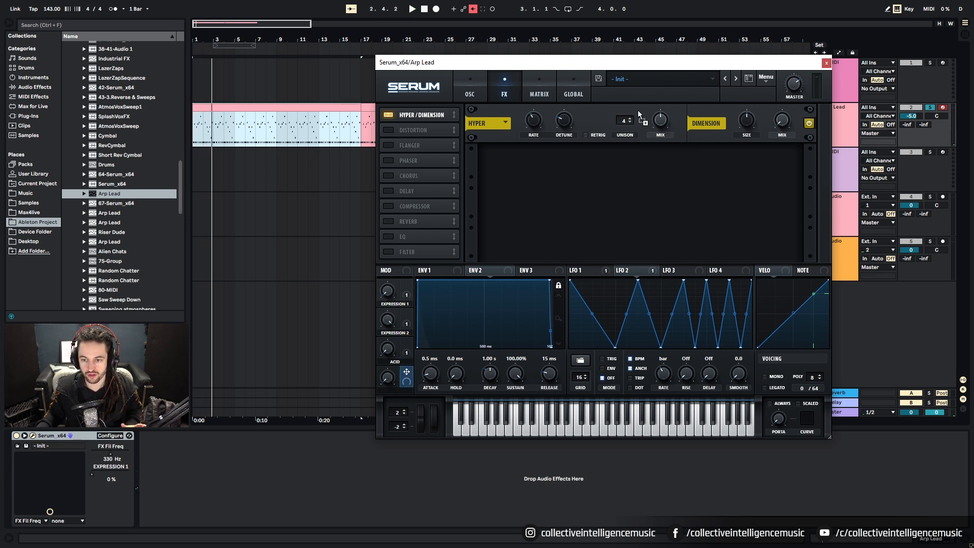
pyautogui.moveTo(664, 131)
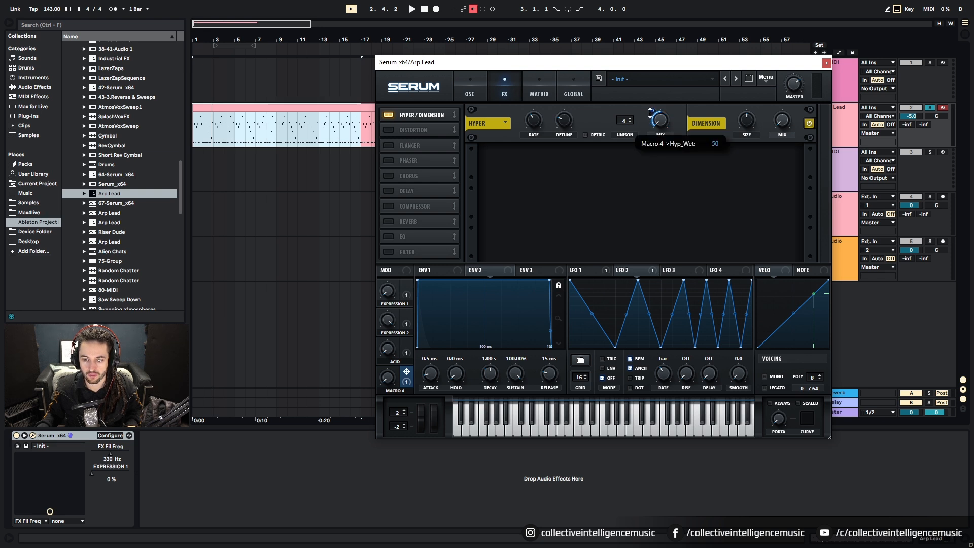
# Play the clip and sweep the macros to audition the Hyper mix modulation.
pyautogui.press('space')
pyautogui.moveTo(395, 352); pyautogui.dragTo(386, 464)
pyautogui.moveTo(396, 515); pyautogui.dragTo(395, 515)
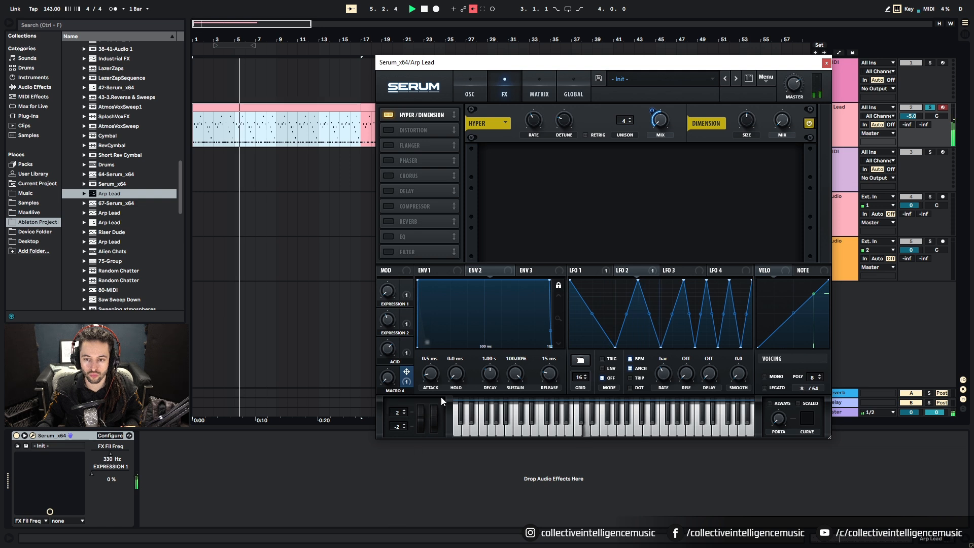
# Remove the Macro 4 modulation from the Hyper mix and disable the Hyper/Dimension effect.
pyautogui.rightClick(660, 117)
pyautogui.click(711, 159)
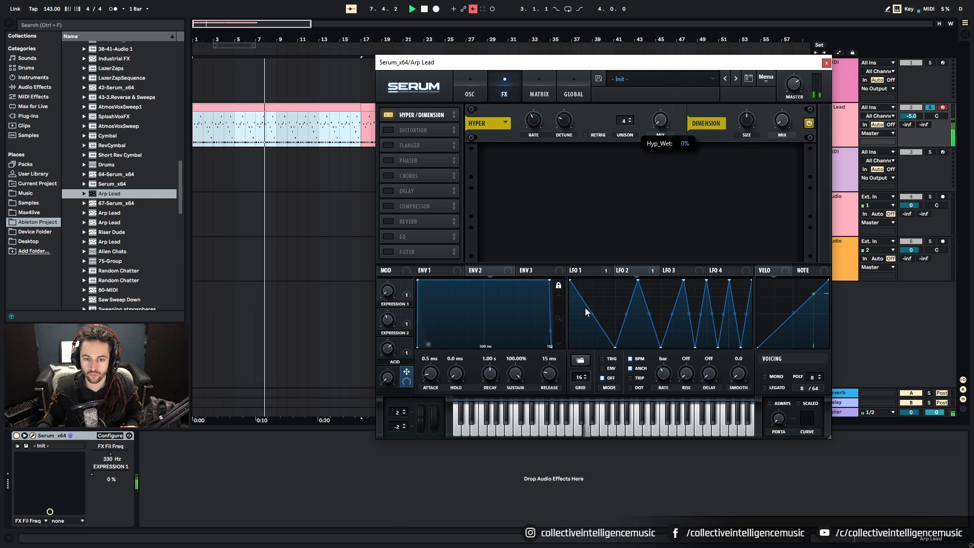
pyautogui.click(389, 115)
# Enable the Distortion effect and set up LFO 3 as a falling ramp in ENV mode at a 1/16 rate.
pyautogui.click(389, 130)
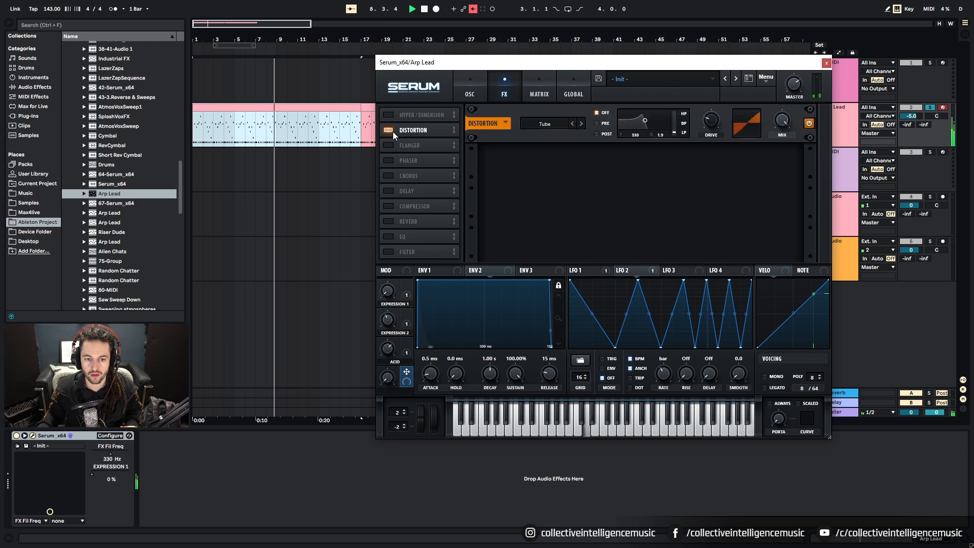
pyautogui.click(679, 270)
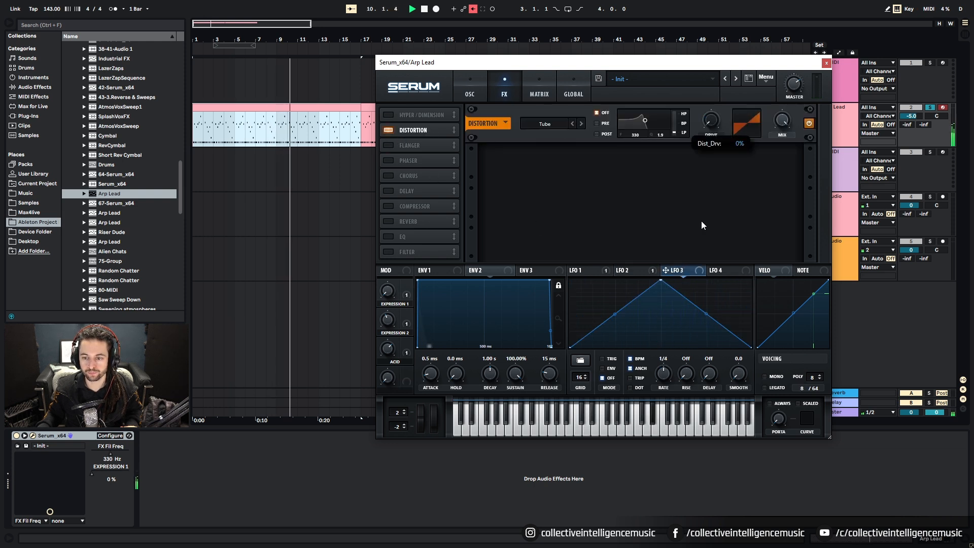
pyautogui.moveTo(661, 279); pyautogui.dragTo(514, 253)
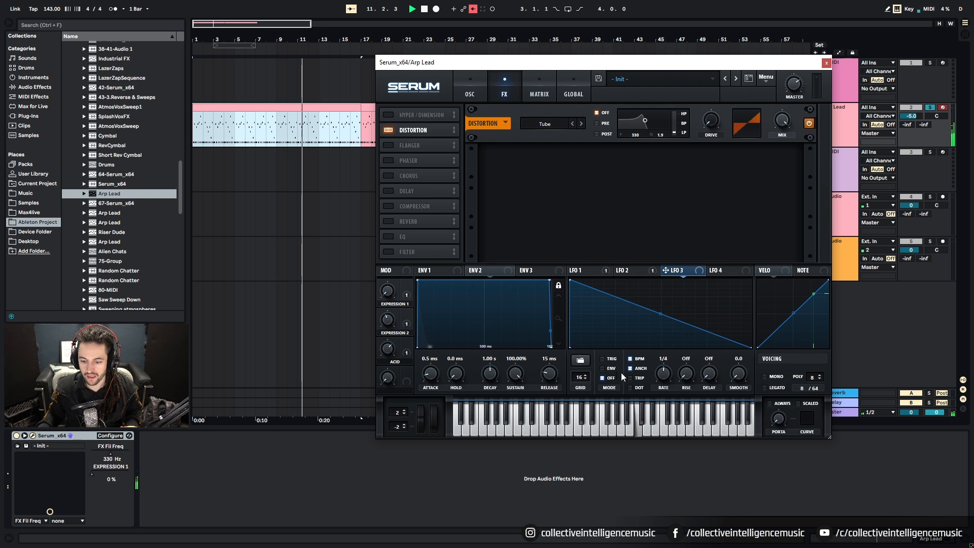
pyautogui.moveTo(667, 373); pyautogui.dragTo(677, 364)
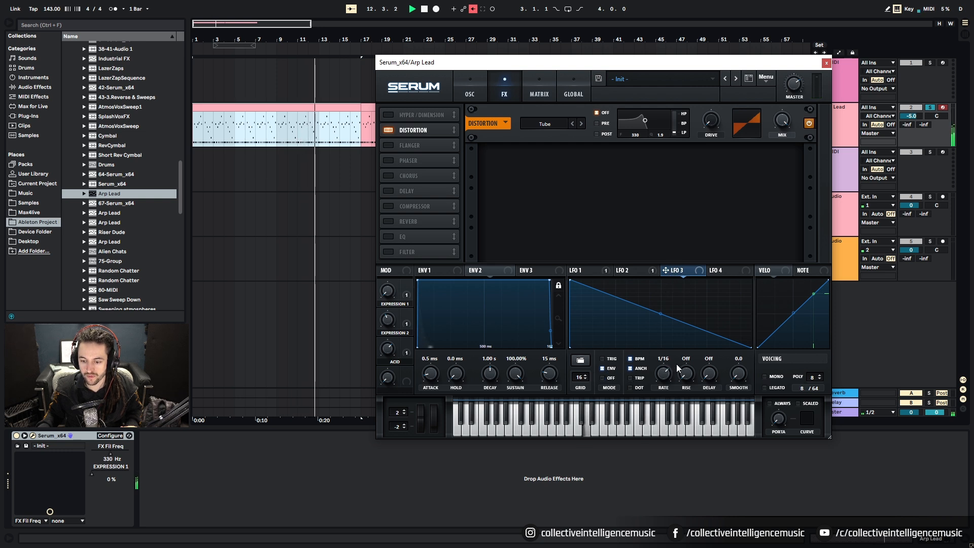
# Assign LFO 3 to the distortion Drive, bend its ramp into a steep decay curve and adjust the modulation amount.
pyautogui.moveTo(666, 270); pyautogui.dragTo(711, 121)
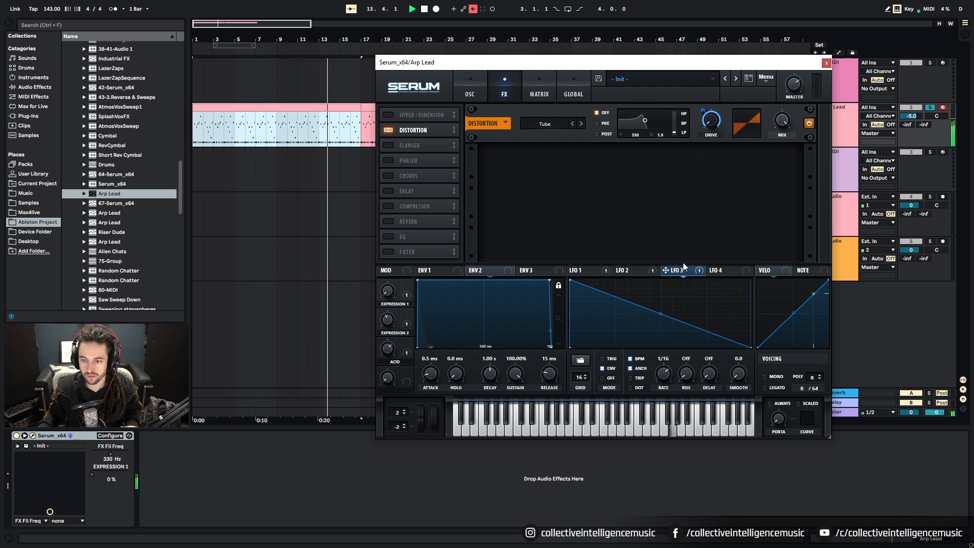
pyautogui.moveTo(660, 314); pyautogui.dragTo(662, 327)
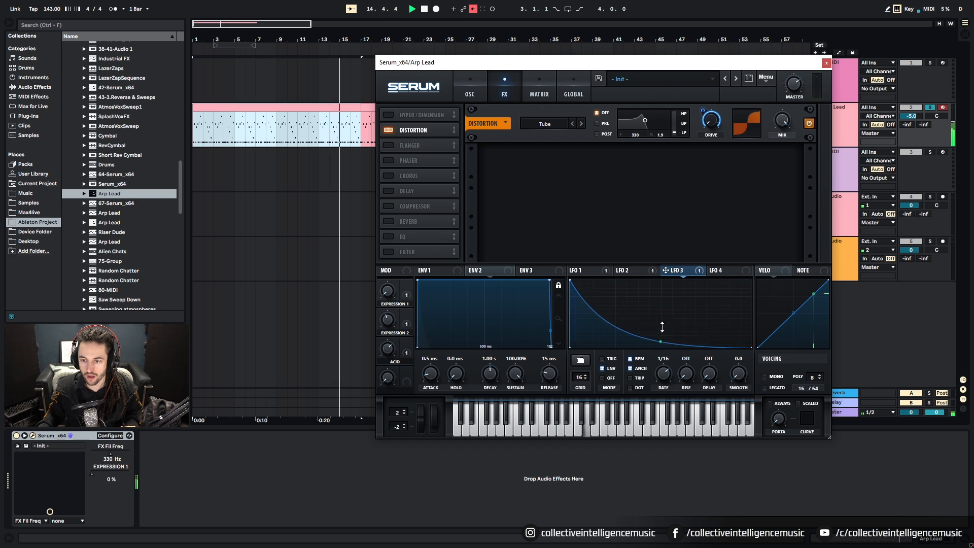
pyautogui.moveTo(703, 111); pyautogui.dragTo(703, 123)
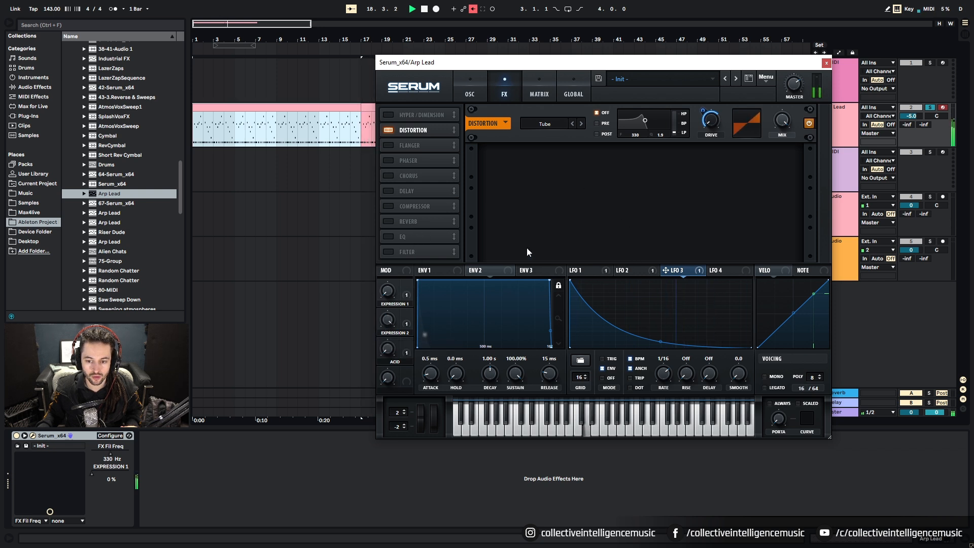
# Bypass the Distortion effect and re-enable it during playback to compare the sound.
pyautogui.click(810, 121)
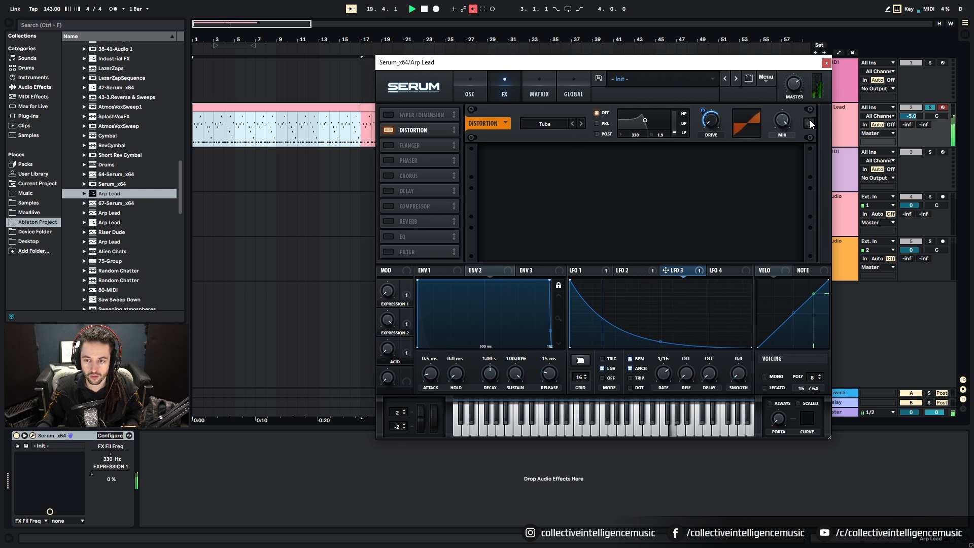
pyautogui.click(810, 122)
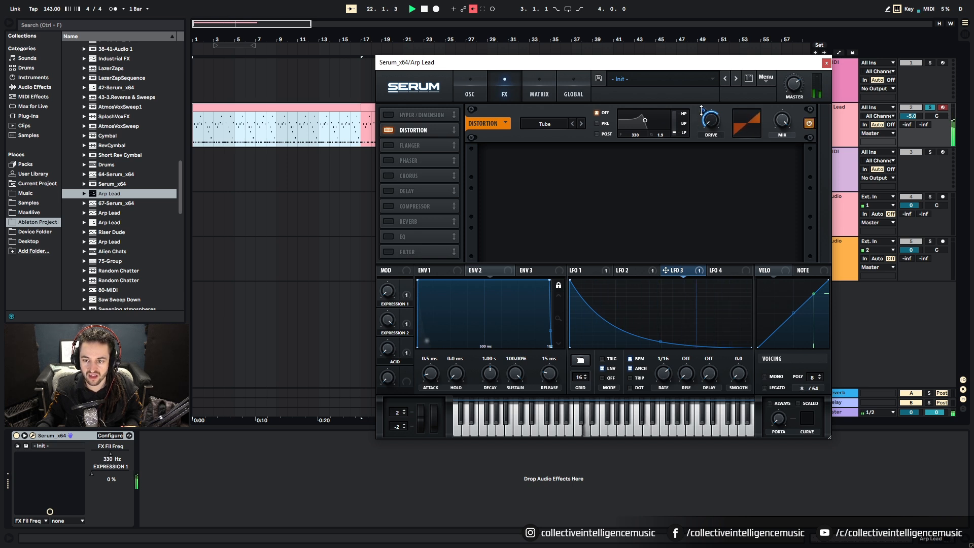
pyautogui.moveTo(702, 106)
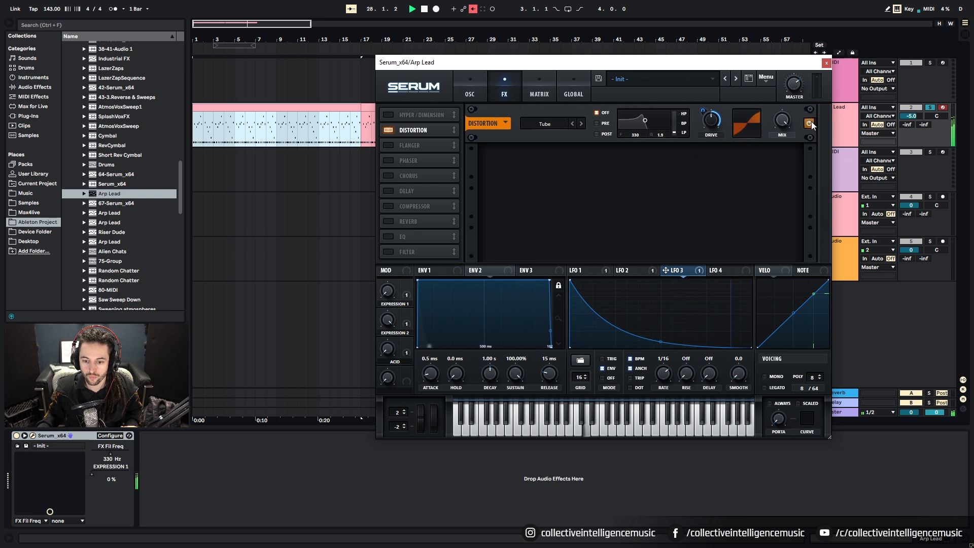
# Flatten LFO 3's decay curve to a nearly straight slope and turn down the distortion Drive.
pyautogui.moveTo(662, 342); pyautogui.dragTo(672, 328)
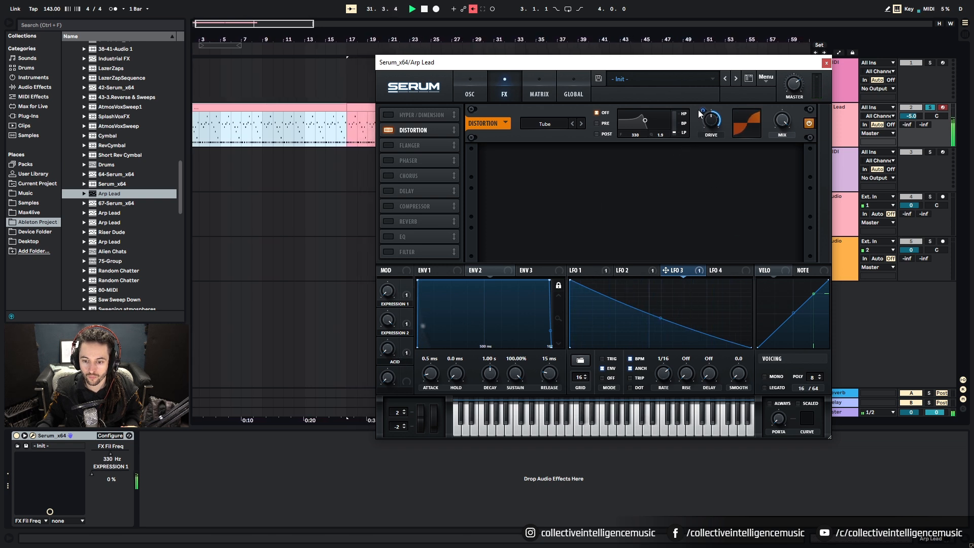
pyautogui.moveTo(711, 125); pyautogui.dragTo(697, 245)
pyautogui.moveTo(712, 125); pyautogui.dragTo(698, 227)
# Assign Expression 2 to the distortion Drive with an amount of about 57 and sweep the macro during playback to audition it.
pyautogui.press('space')
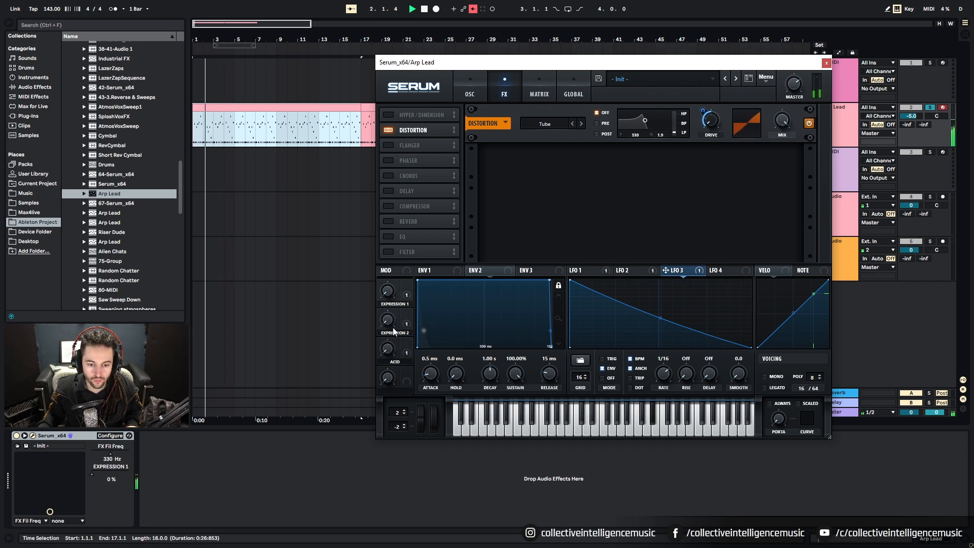
pyautogui.moveTo(407, 317); pyautogui.dragTo(711, 119)
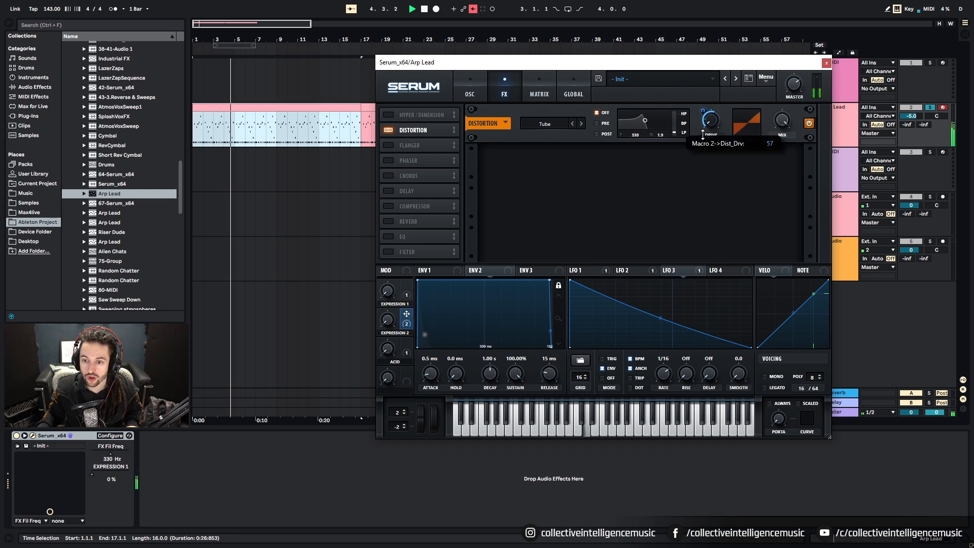
pyautogui.moveTo(401, 298); pyautogui.dragTo(440, 184)
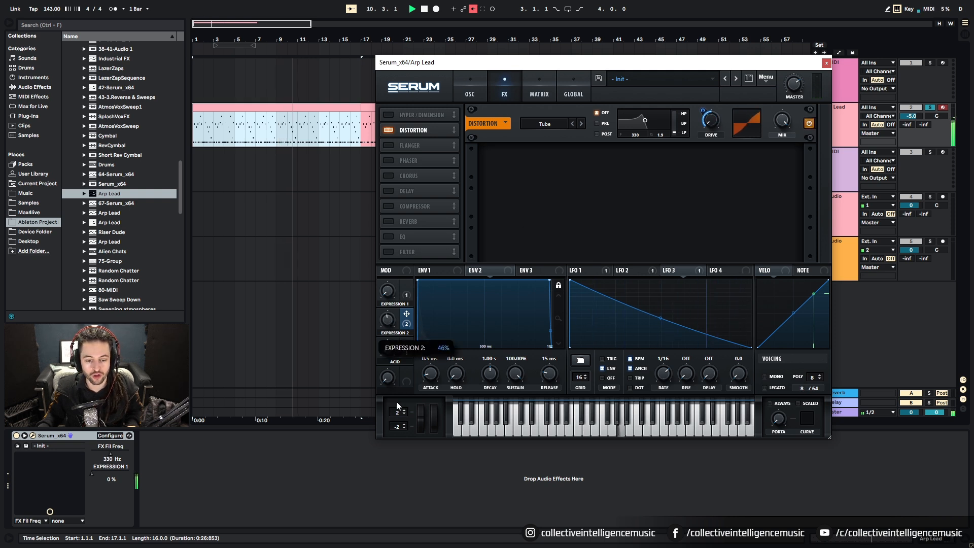
pyautogui.press('space')
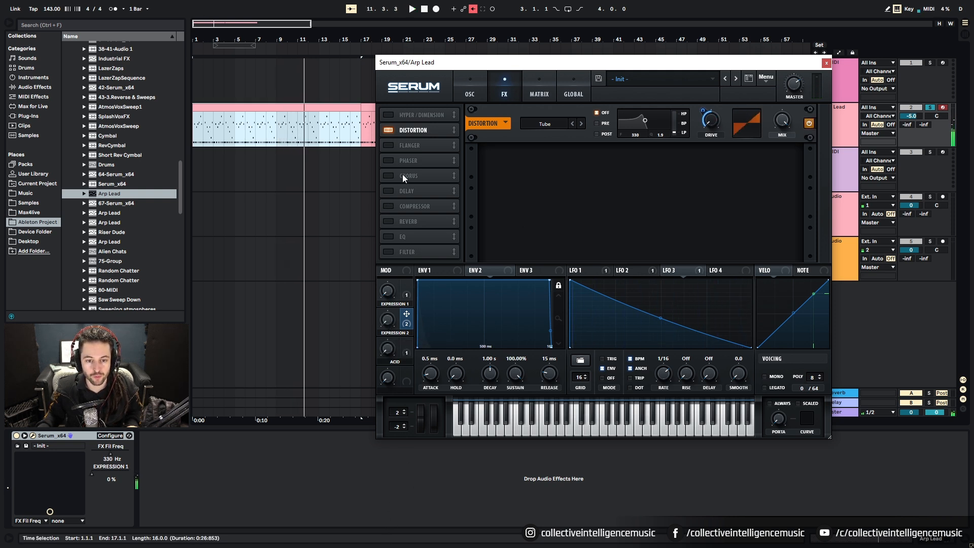
# Enable the Compressor effect in multiband mode and restart the clip.
pyautogui.click(387, 205)
pyautogui.press('space')
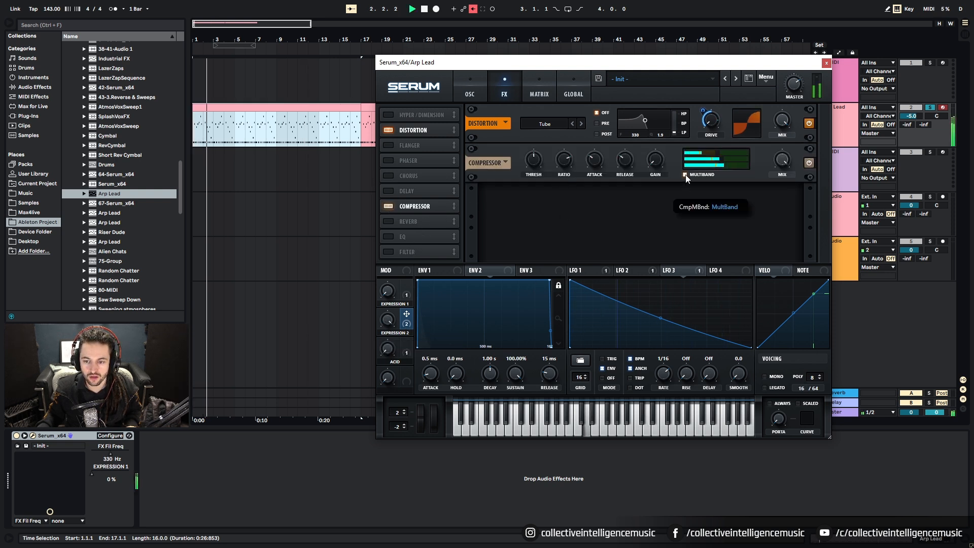
# Raise the Compressor gain to about 7.7 dB, and toggle the effect off and on during playback to compare the sound.
pyautogui.moveTo(662, 151); pyautogui.dragTo(662, 133)
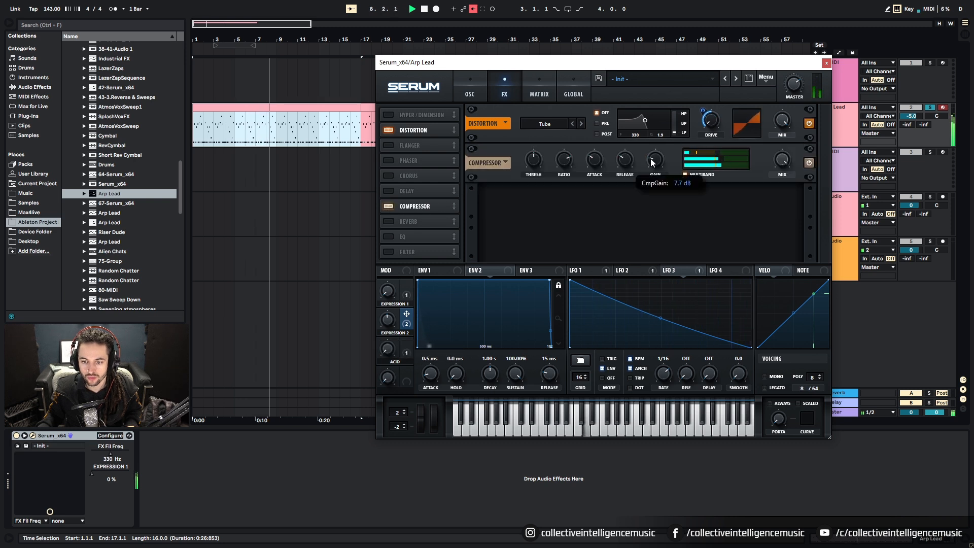
pyautogui.click(387, 206)
pyautogui.click(388, 206)
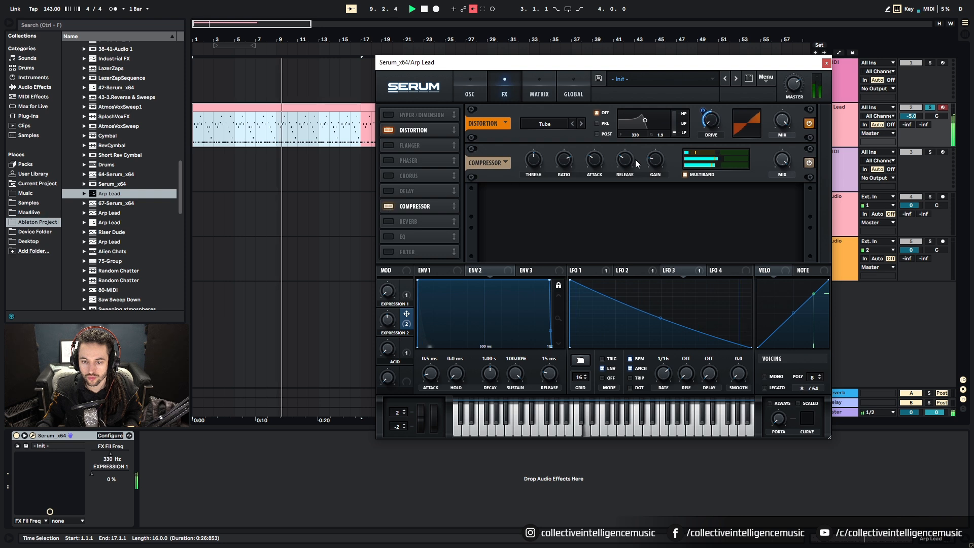
pyautogui.click(390, 206)
pyautogui.click(389, 206)
pyautogui.moveTo(396, 287)
pyautogui.mouseDown()
pyautogui.moveTo(392, 330)
pyautogui.moveTo(399, 304)
pyautogui.mouseUp()
pyautogui.press('space')
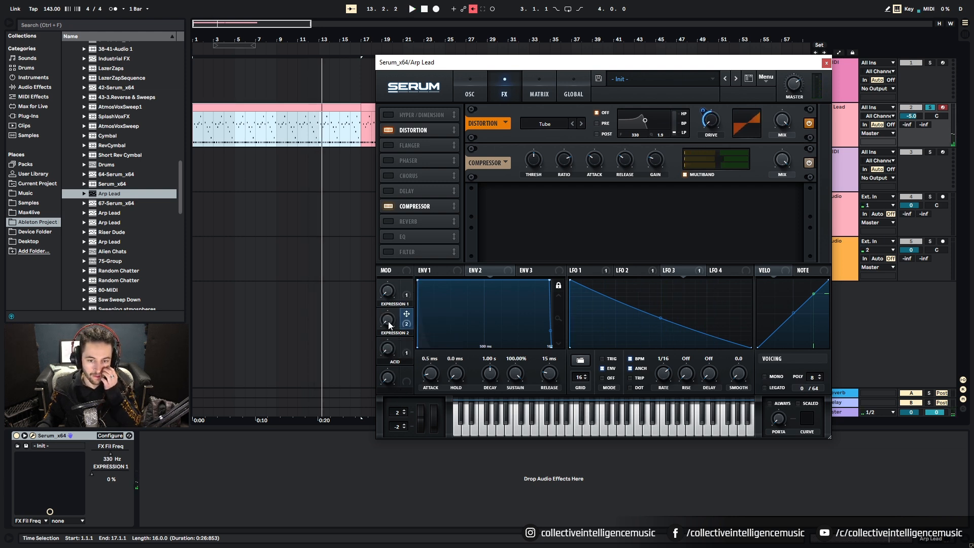
pyautogui.press('space')
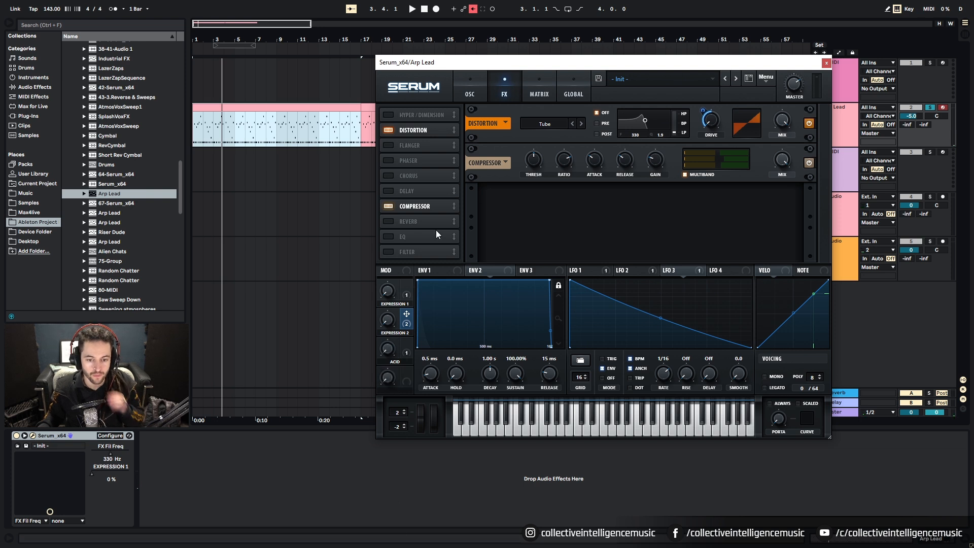
# Move Distortion and Compressor to the start of the effects chain and enable the EQ effect.
pyautogui.moveTo(416, 130); pyautogui.dragTo(416, 115)
pyautogui.moveTo(415, 206); pyautogui.dragTo(428, 141)
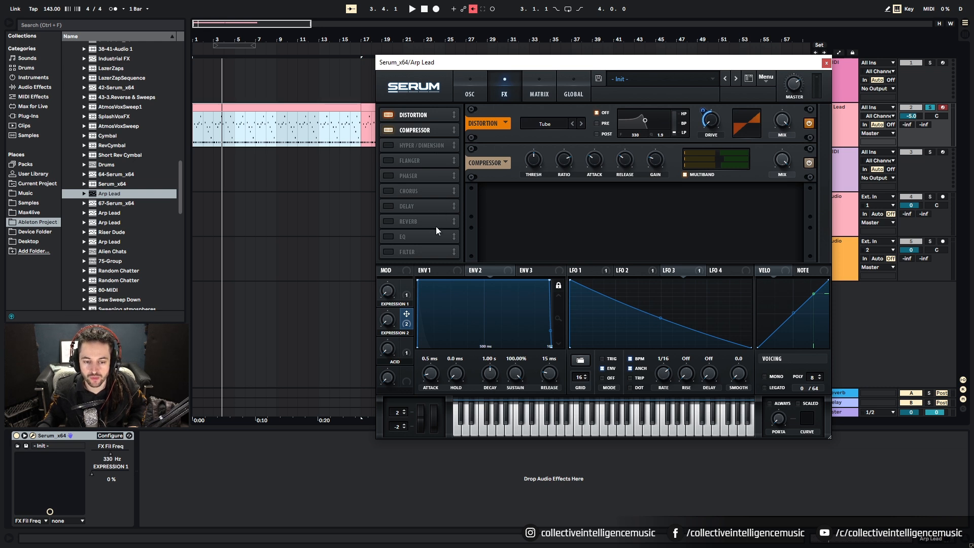
pyautogui.click(388, 236)
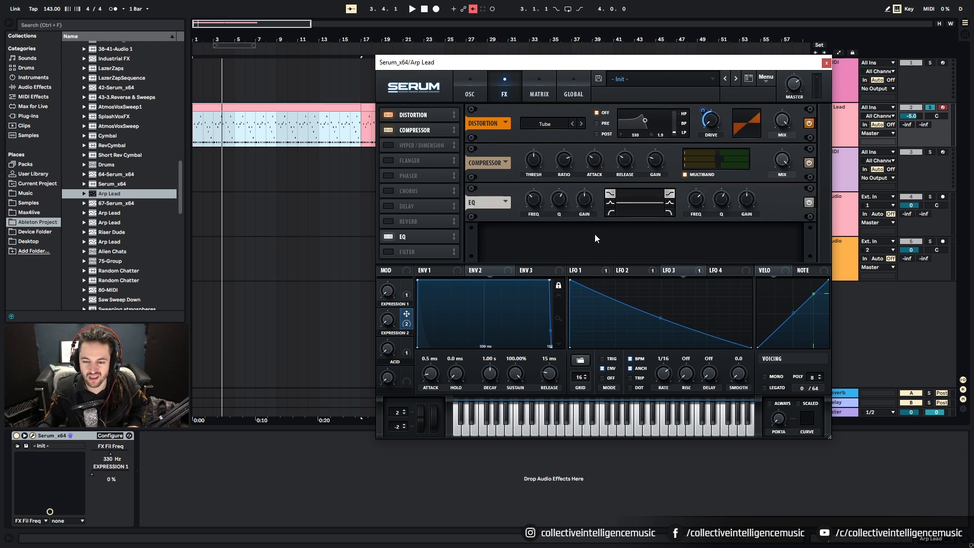
# Switch the EQ's low band to a low cut, lower its frequency and slightly boost the high band's gain during playback.
pyautogui.click(611, 213)
pyautogui.press('space')
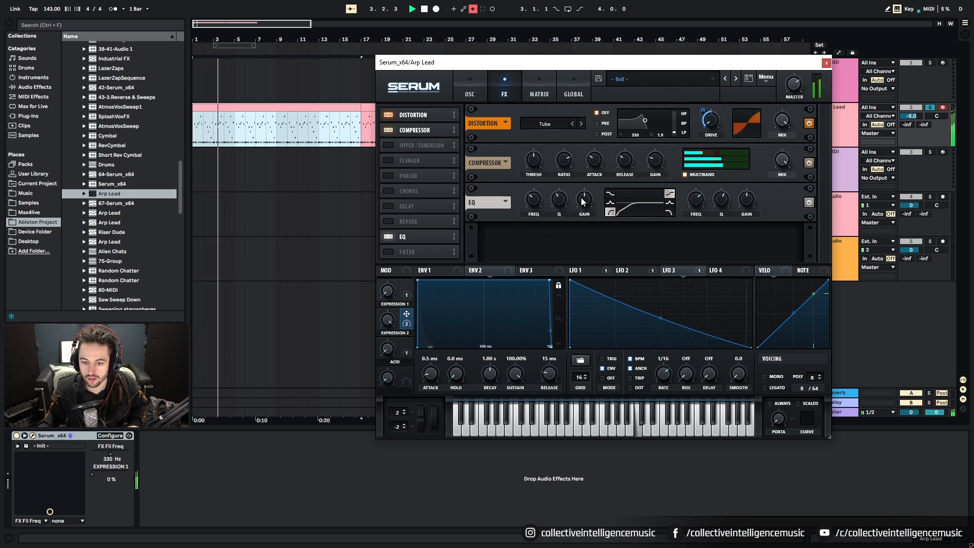
pyautogui.moveTo(534, 199)
pyautogui.mouseDown()
pyautogui.moveTo(531, 229)
pyautogui.moveTo(529, 206)
pyautogui.mouseUp()
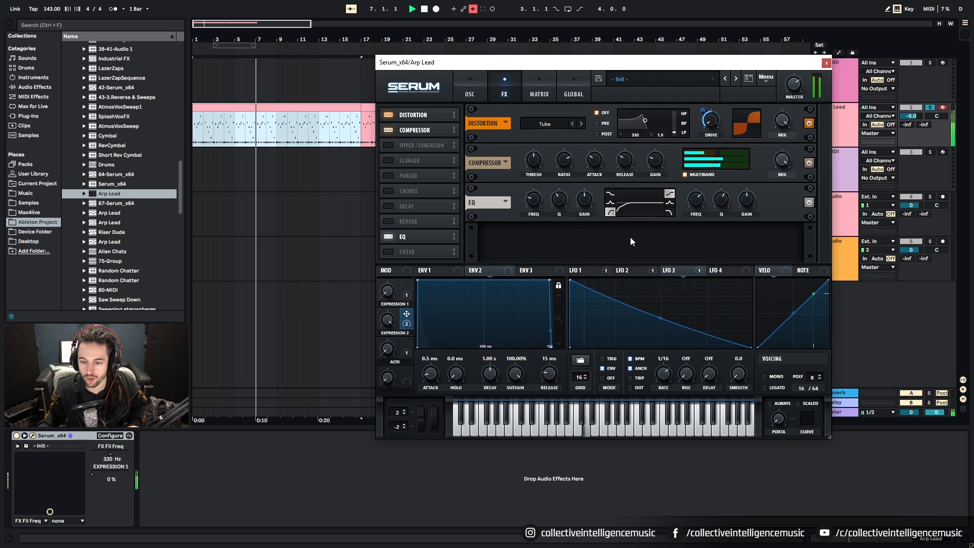
pyautogui.moveTo(743, 200); pyautogui.dragTo(753, 190)
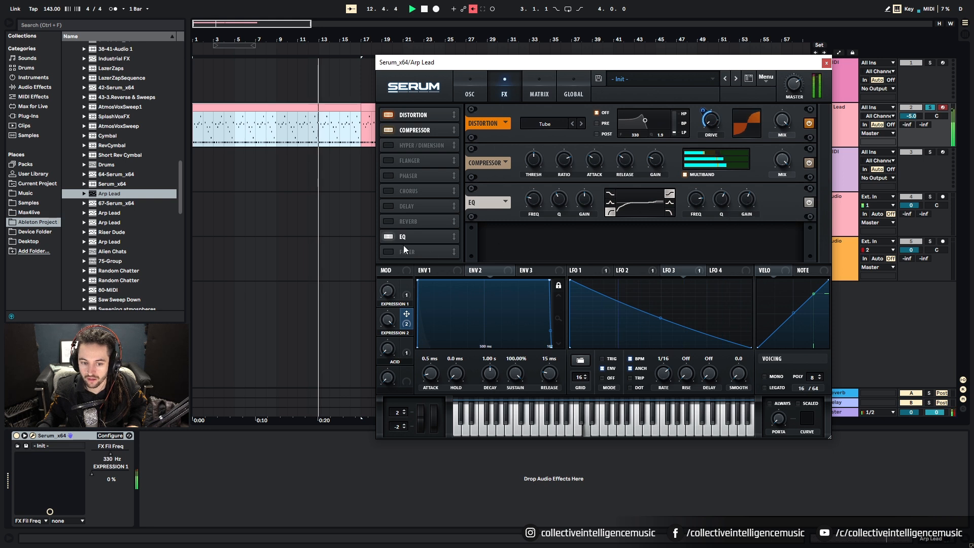
# Compare the sound with the EQ bypassed and enabled, before and after raising the Expression 1 macro to 100%.
pyautogui.click(388, 237)
pyautogui.click(388, 236)
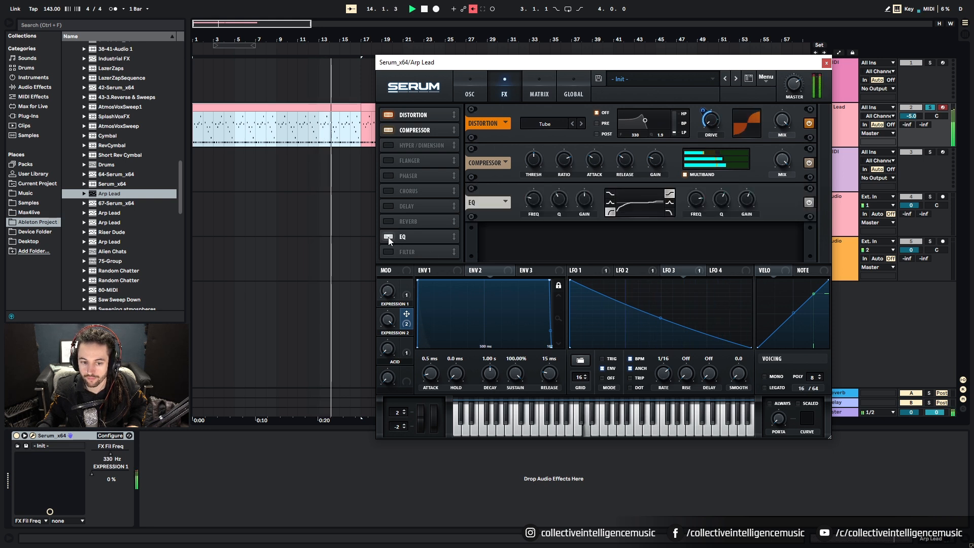
pyautogui.moveTo(389, 293); pyautogui.dragTo(422, 193)
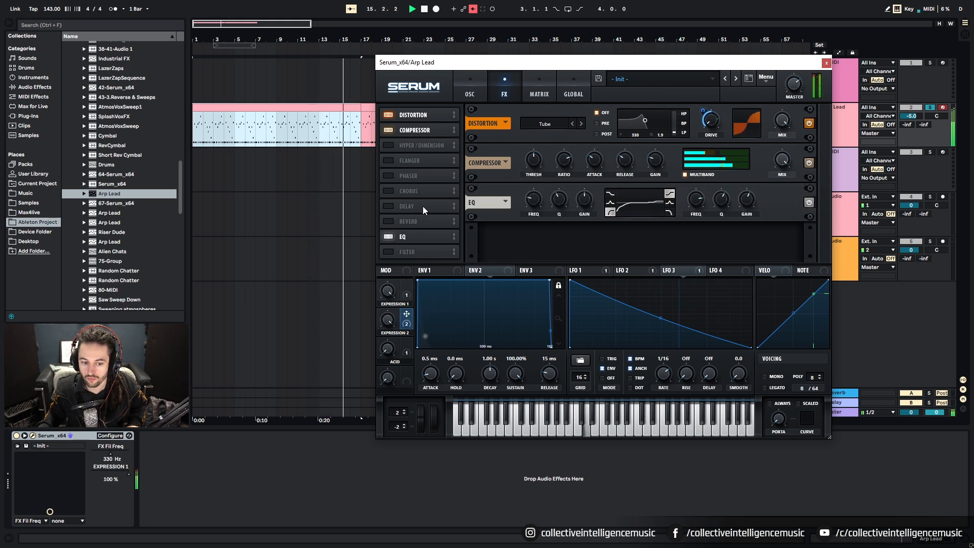
pyautogui.click(391, 237)
pyautogui.click(391, 236)
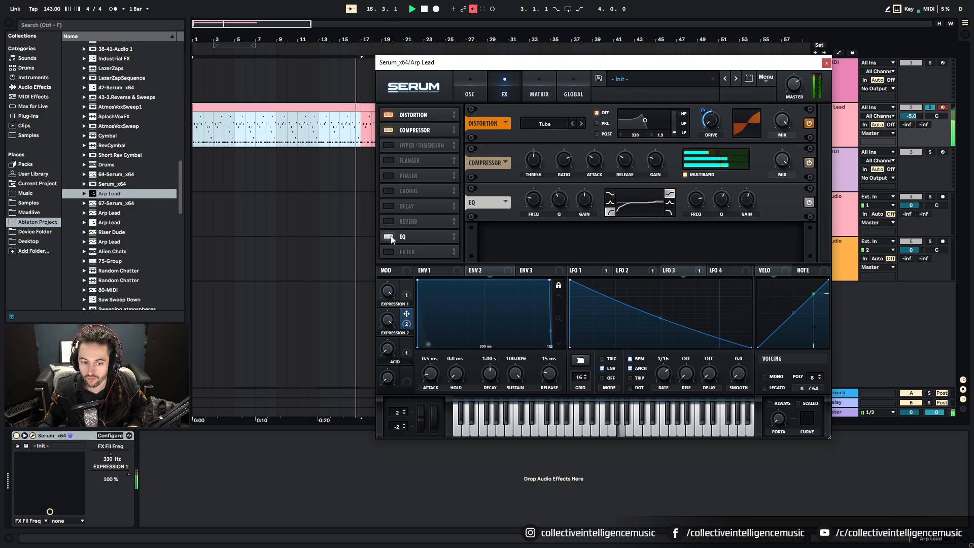
# Sweep the Expression 2 and Acid macros during playback to audition them, and return Expression 1 to 0%.
pyautogui.moveTo(387, 318); pyautogui.dragTo(380, 361)
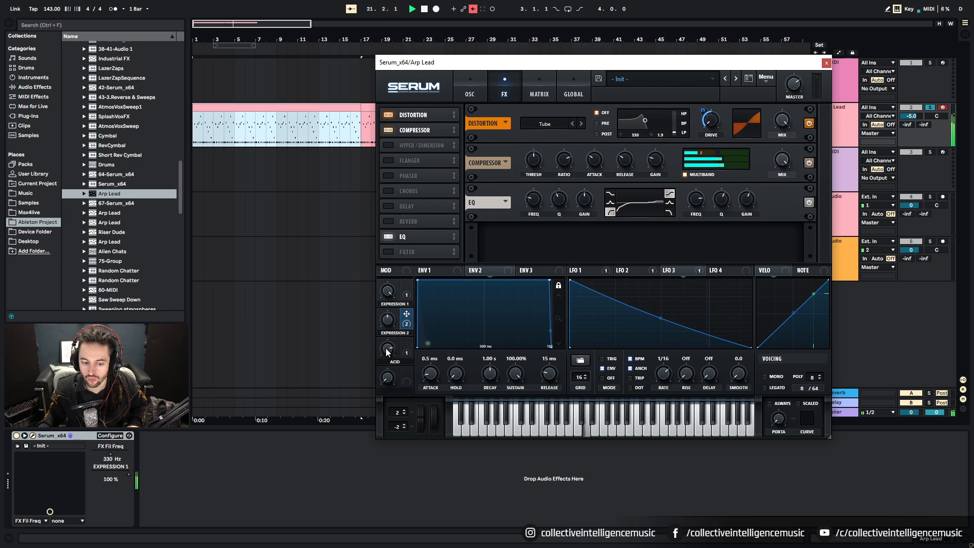
pyautogui.moveTo(389, 325); pyautogui.dragTo(384, 349)
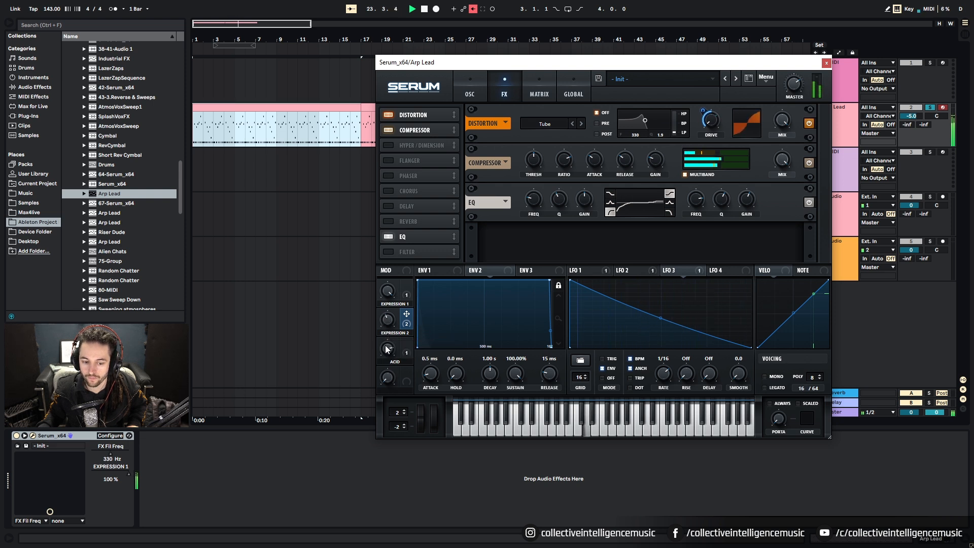
pyautogui.moveTo(382, 340); pyautogui.dragTo(378, 368)
pyautogui.moveTo(387, 322); pyautogui.dragTo(393, 382)
pyautogui.moveTo(389, 291); pyautogui.dragTo(382, 436)
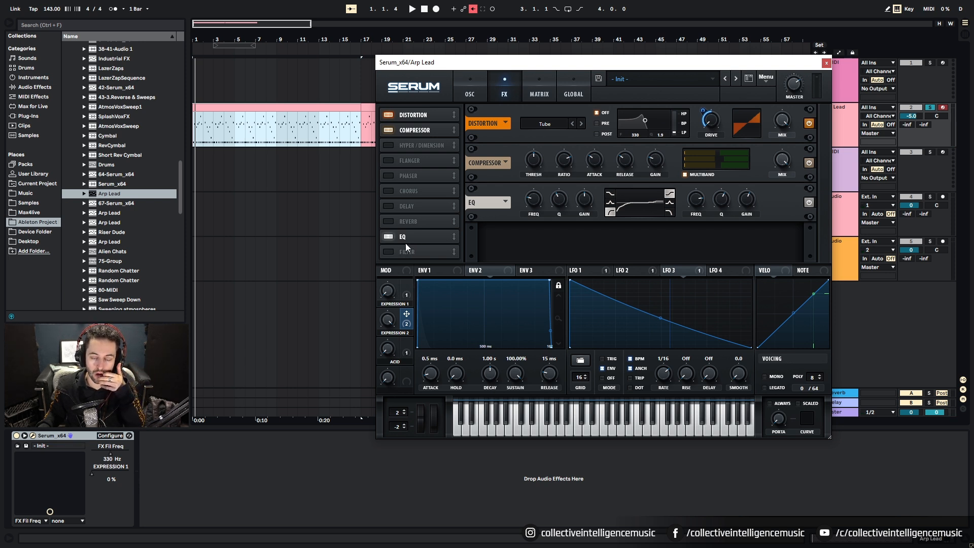
# Move the EQ directly below the Compressor in the effects chain and briefly play the clip with the oscillator and filter settings in view.
pyautogui.moveTo(407, 242); pyautogui.dragTo(443, 146)
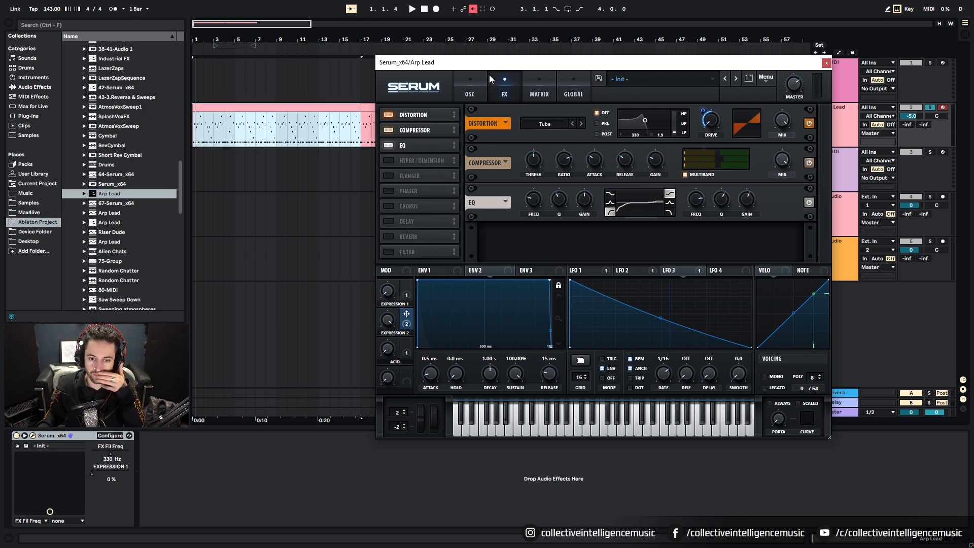
pyautogui.click(479, 83)
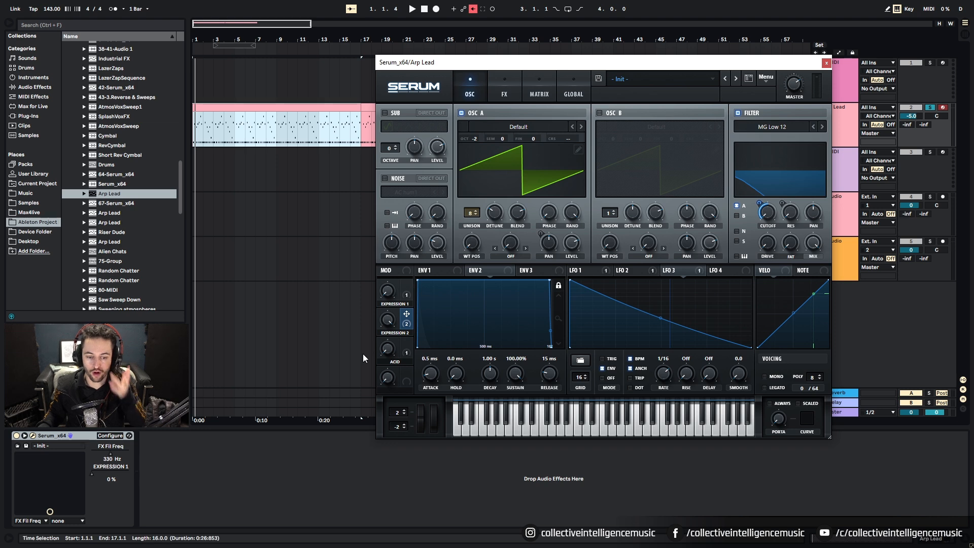
pyautogui.press('space')
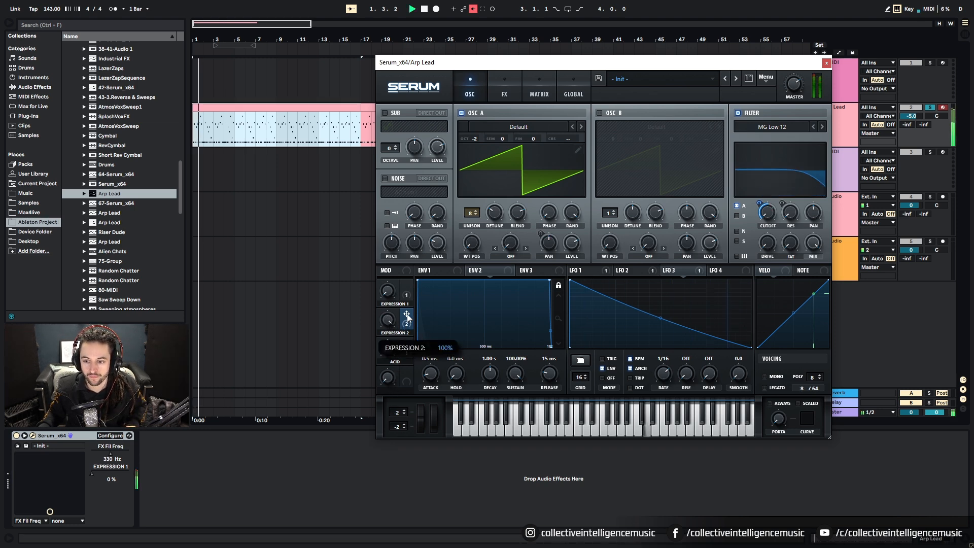
pyautogui.click(502, 87)
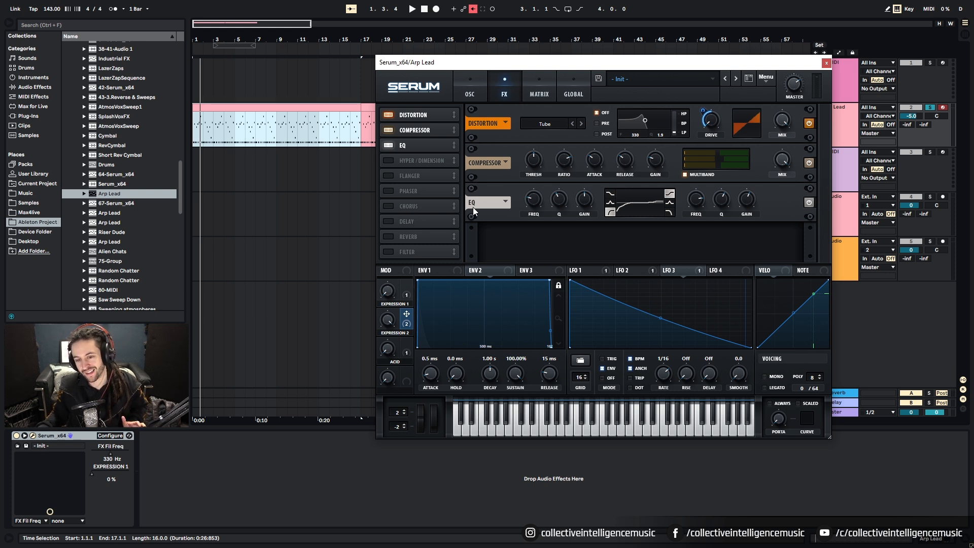
# Enable the Delay effect and set both its left and right times to dotted 1/8.
pyautogui.click(389, 221)
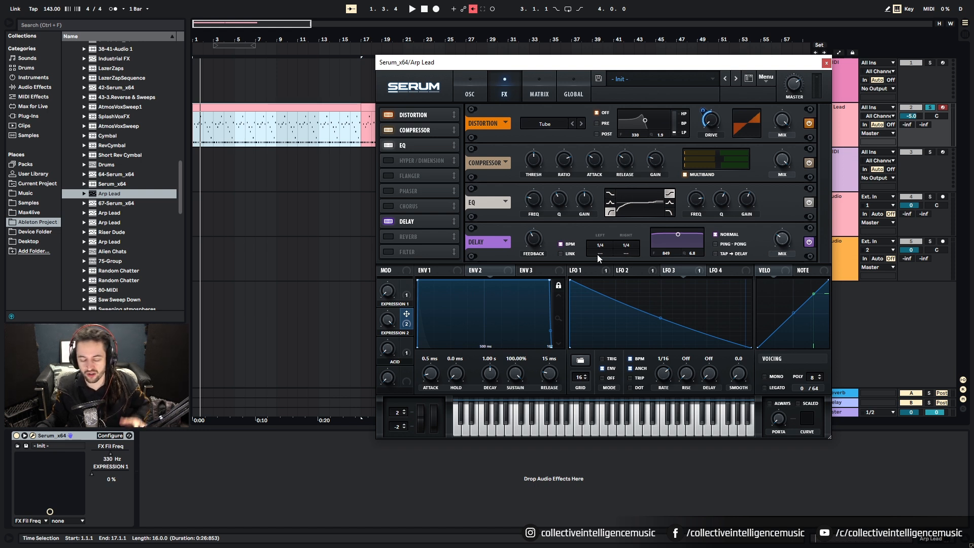
pyautogui.moveTo(601, 246); pyautogui.dragTo(628, 257)
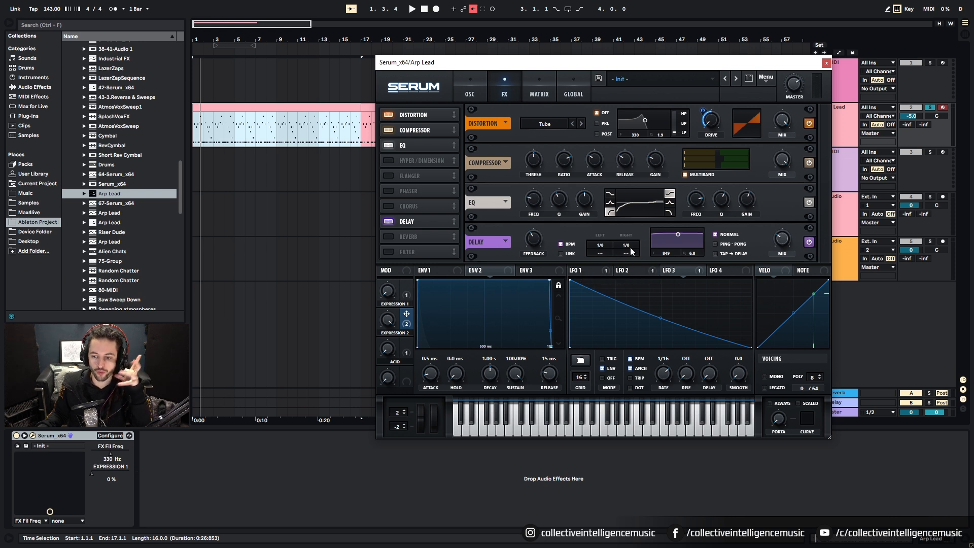
pyautogui.moveTo(600, 253); pyautogui.dragTo(643, 183)
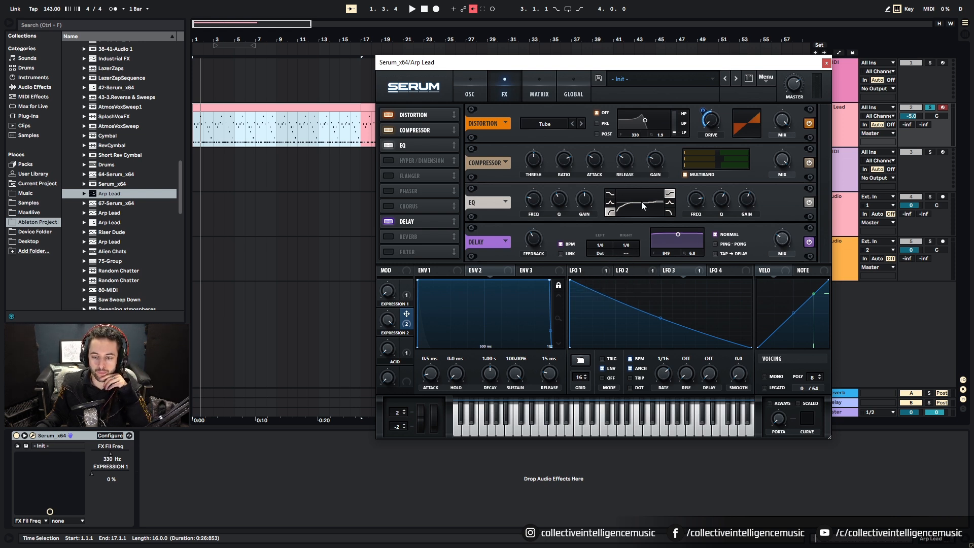
pyautogui.moveTo(629, 255); pyautogui.dragTo(652, 133)
# Start and stop the clip repeatedly to listen to the delay and its tail.
pyautogui.press('space')
pyautogui.press('space')
pyautogui.press('space')
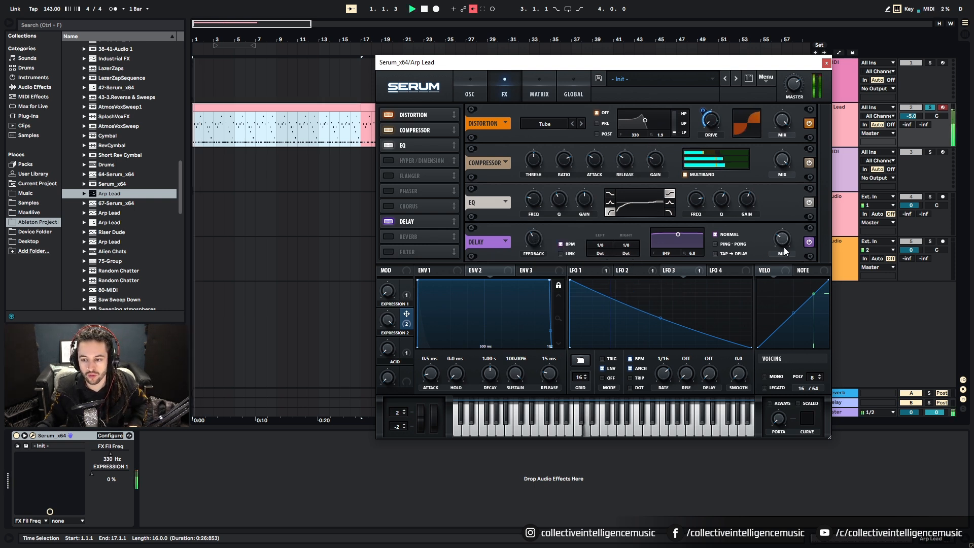
pyautogui.press('space')
pyautogui.press('space')
pyautogui.press('space')
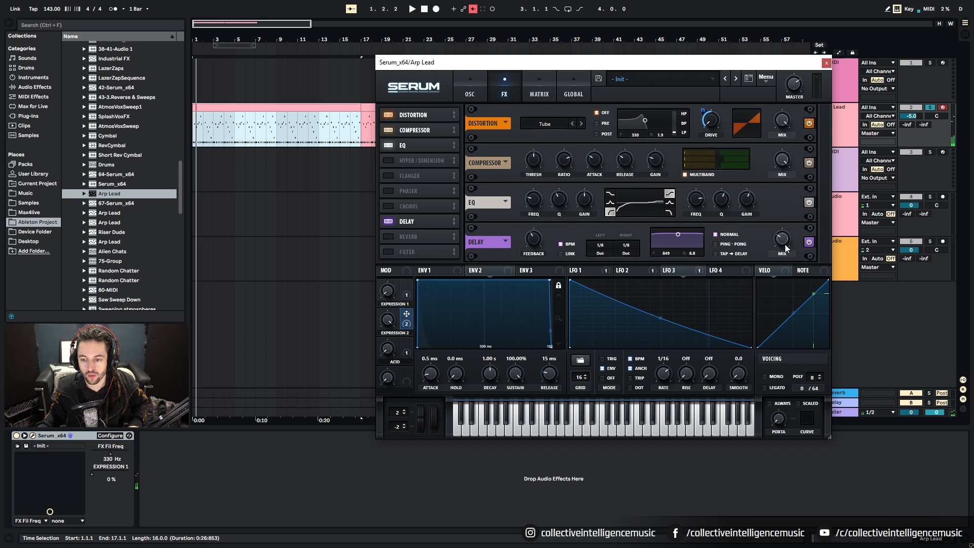
pyautogui.press('space')
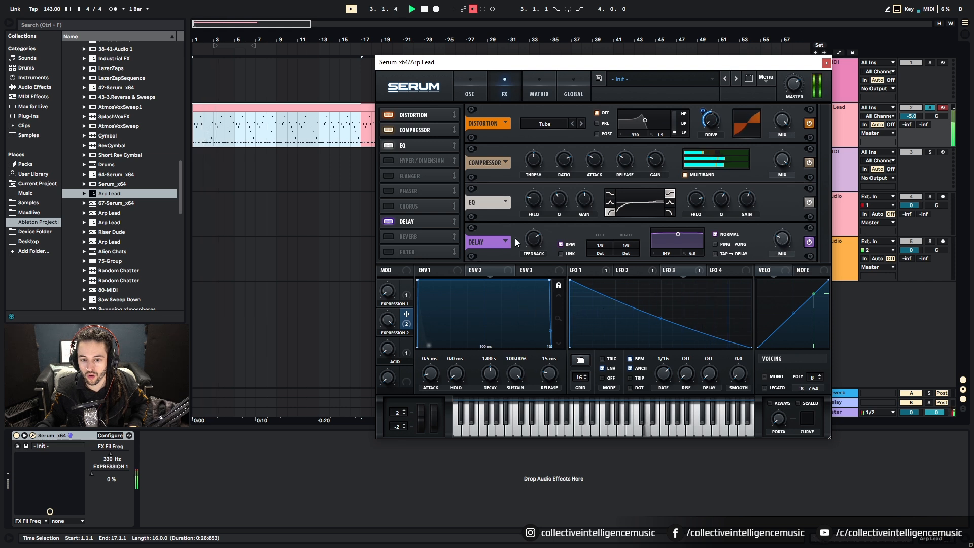
# Sweep the Expression 2 macro down to about 7% and back up to 100% during playback to audition the delay.
pyautogui.moveTo(388, 321); pyautogui.dragTo(397, 434)
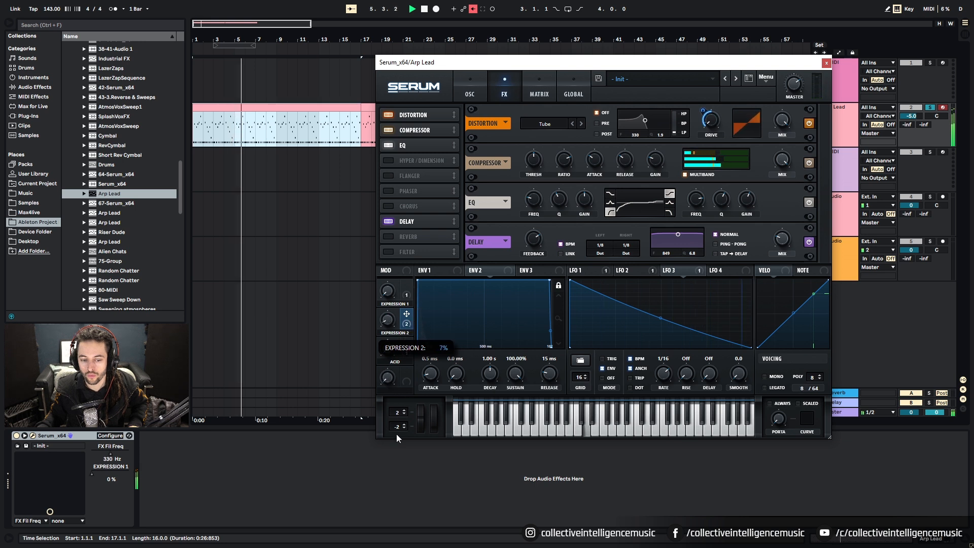
pyautogui.press('space')
pyautogui.press('space')
pyautogui.moveTo(388, 324); pyautogui.dragTo(434, 237)
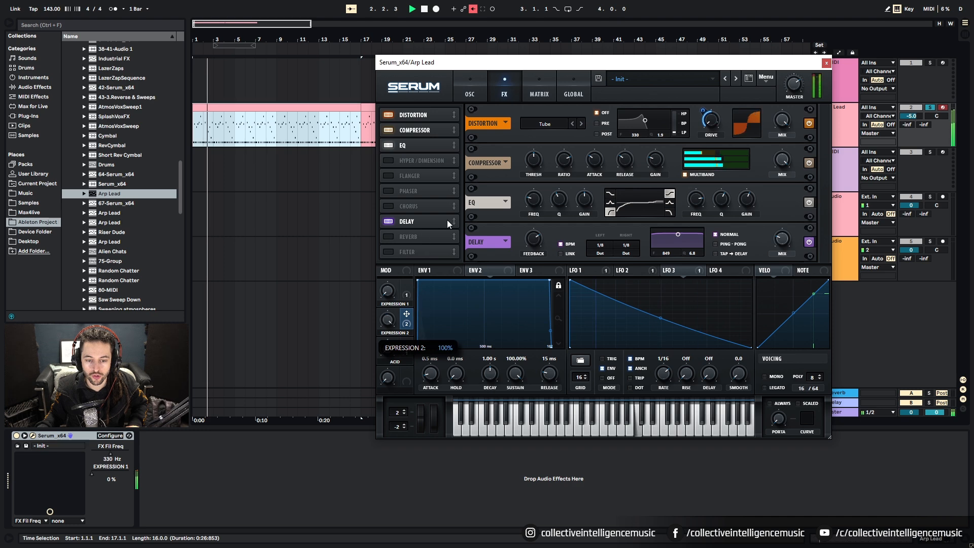
# Enable the global preference to silence note and effect tails when host transport stops, and return to the effects rack.
pyautogui.click(573, 89)
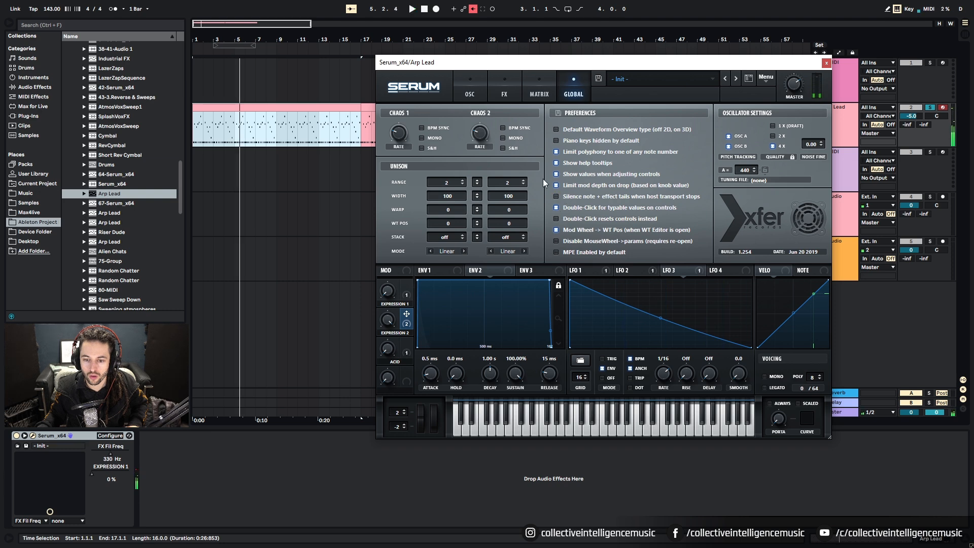
pyautogui.click(556, 196)
pyautogui.click(471, 92)
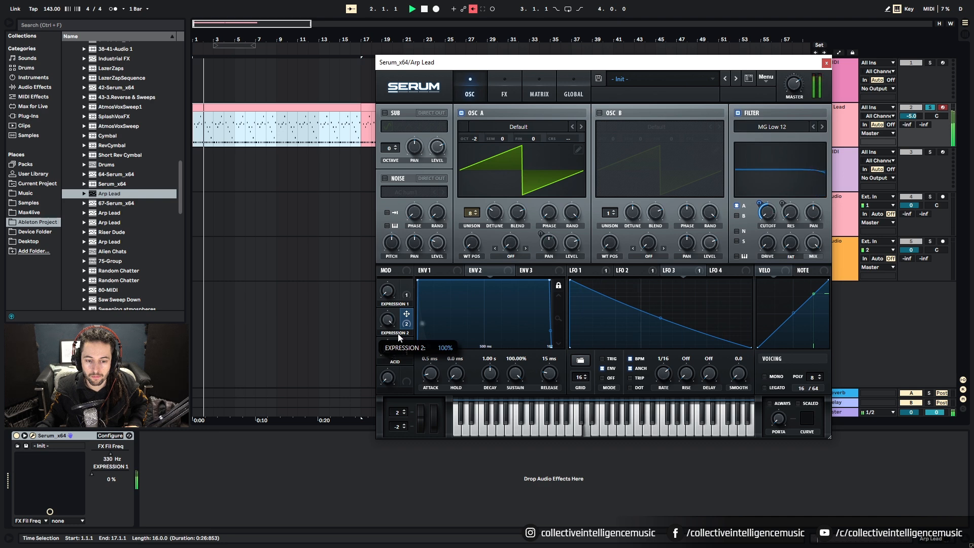
pyautogui.click(504, 93)
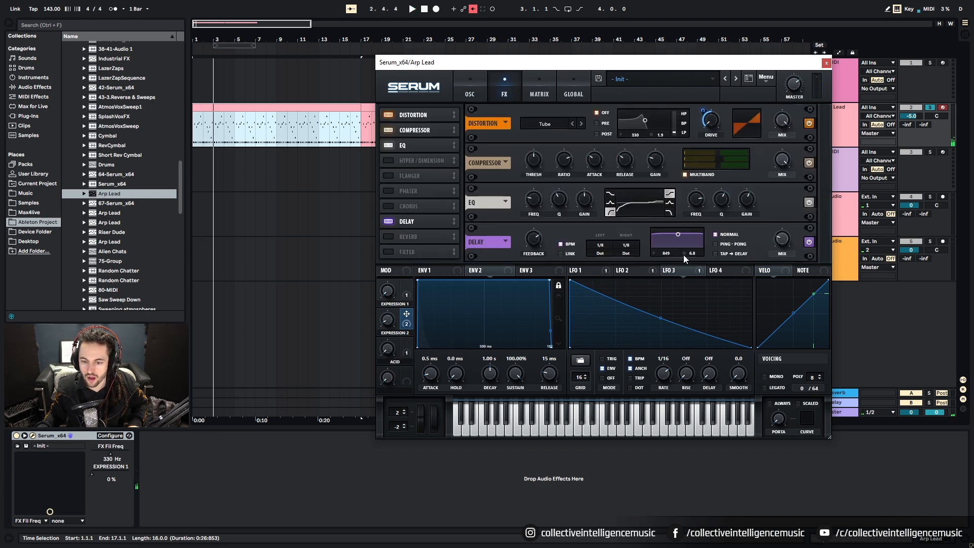
# Switch the Delay to Ping-Pong mode and lower its feedback while varying Expression 2 during playback.
pyautogui.press('space')
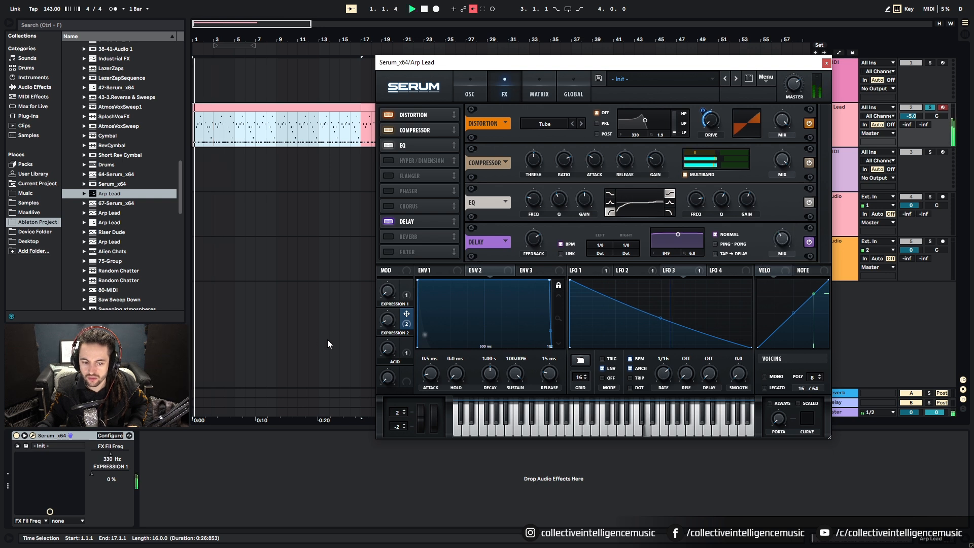
pyautogui.moveTo(383, 322)
pyautogui.mouseDown()
pyautogui.moveTo(416, 276)
pyautogui.moveTo(385, 335)
pyautogui.moveTo(389, 318)
pyautogui.mouseUp()
pyautogui.click(715, 244)
pyautogui.moveTo(531, 238); pyautogui.dragTo(533, 255)
pyautogui.moveTo(389, 322); pyautogui.dragTo(383, 345)
# Set both delay times to dotted 1/4 and narrow the delay filter around 1325 Hz, auditioning with Expression 2.
pyautogui.moveTo(601, 246); pyautogui.dragTo(628, 241)
pyautogui.moveTo(388, 318); pyautogui.dragTo(367, 395)
pyautogui.moveTo(677, 235); pyautogui.dragTo(683, 248)
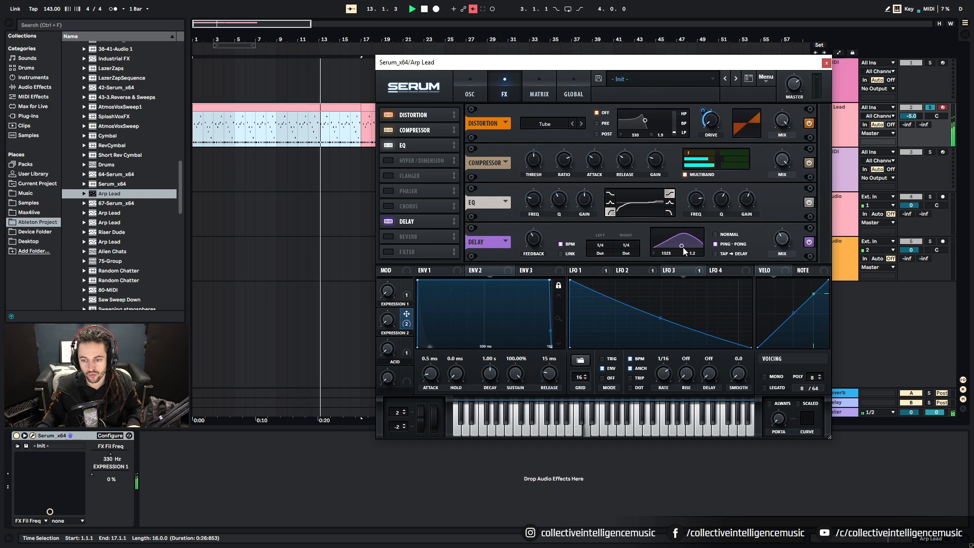
pyautogui.moveTo(388, 320); pyautogui.dragTo(419, 286)
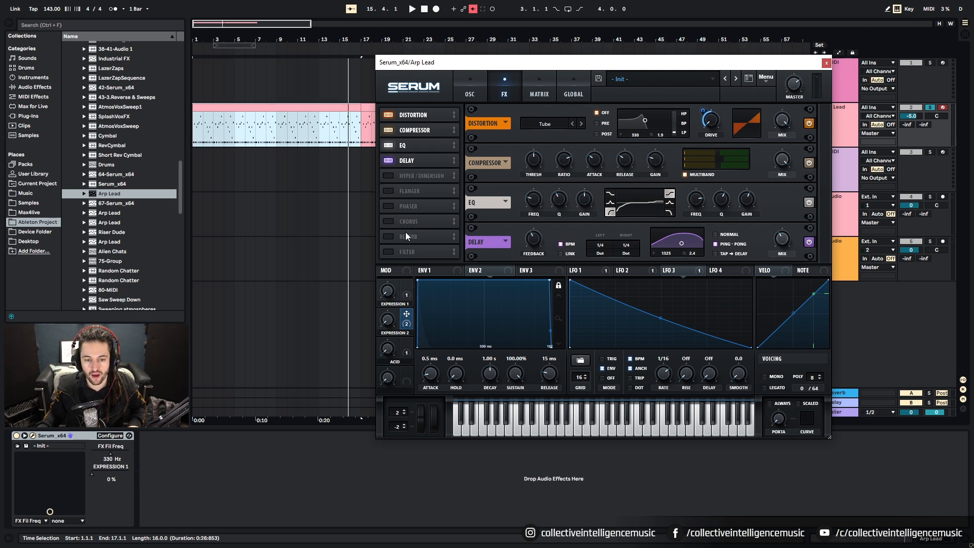
# Enable the Reverb effect and set its mix to about 23% while the clip plays.
pyautogui.click(382, 236)
pyautogui.press('space')
pyautogui.moveTo(781, 238)
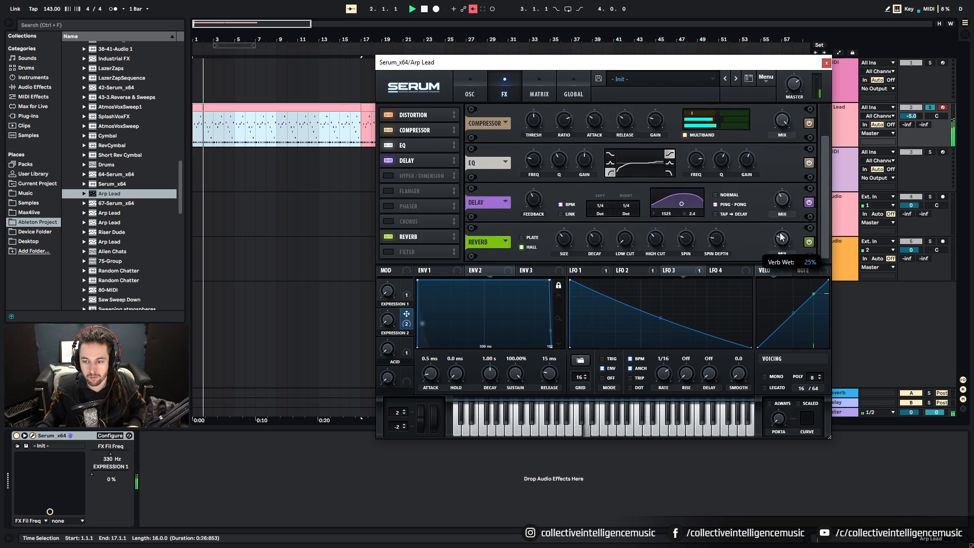
pyautogui.scroll(1, 781, 238)
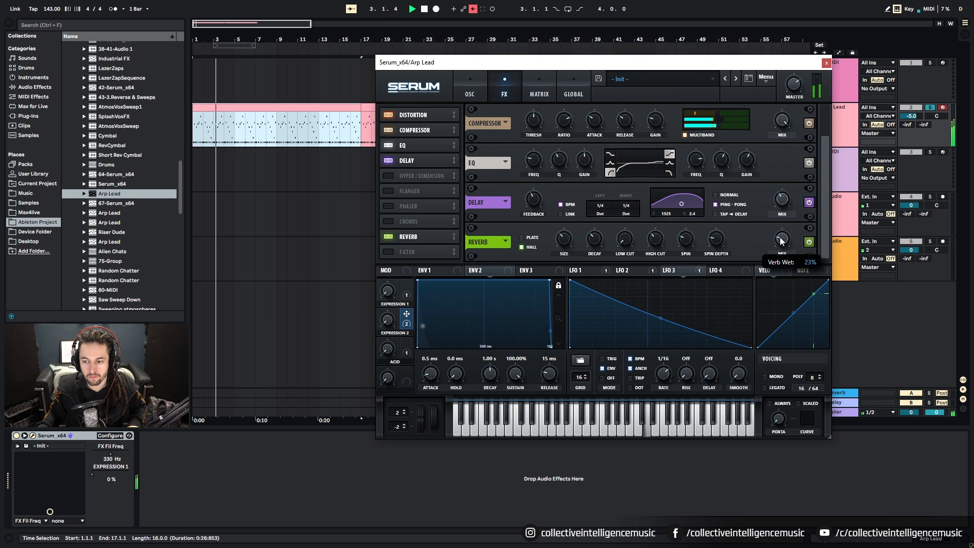
# Compare the patch with the Reverb off and on during playback while varying the Expression macros.
pyautogui.scroll(-3, 780, 240)
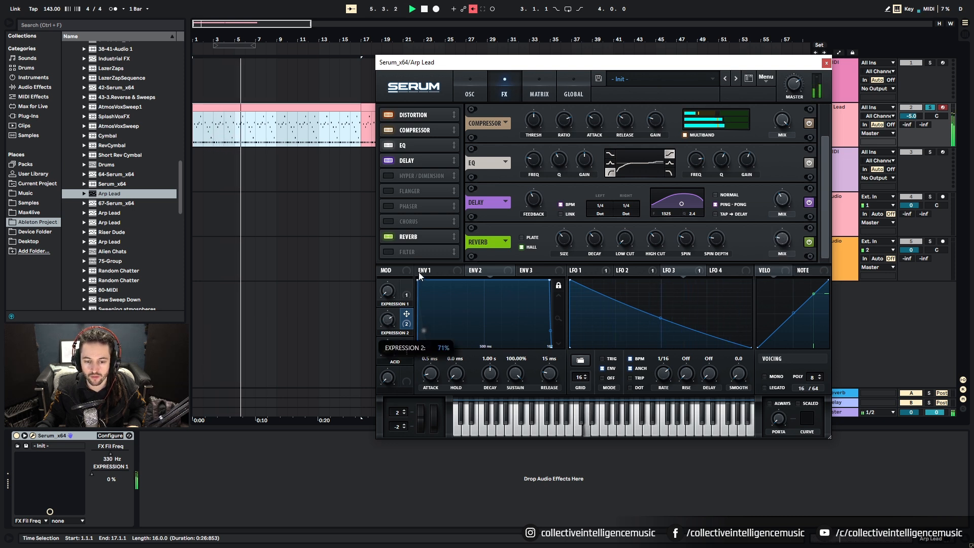
pyautogui.click(388, 237)
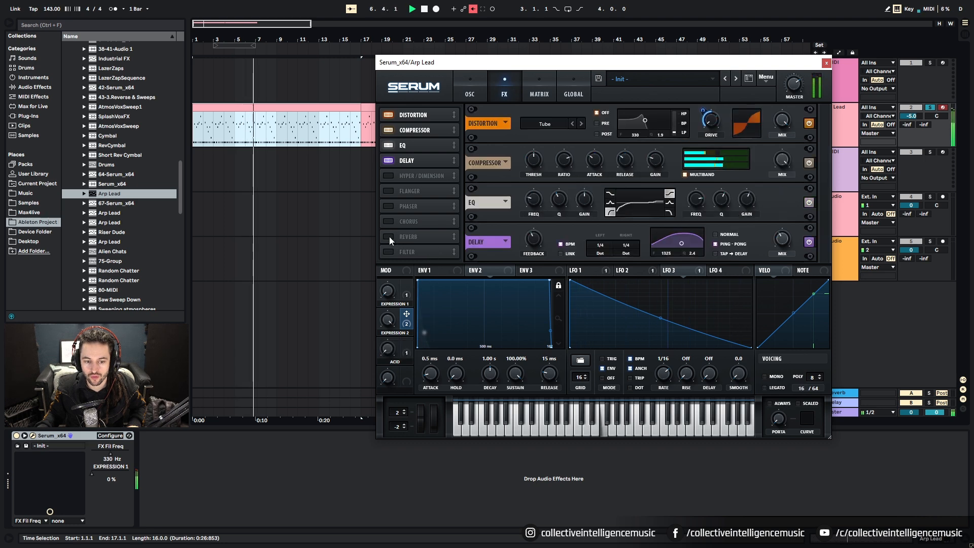
pyautogui.click(389, 237)
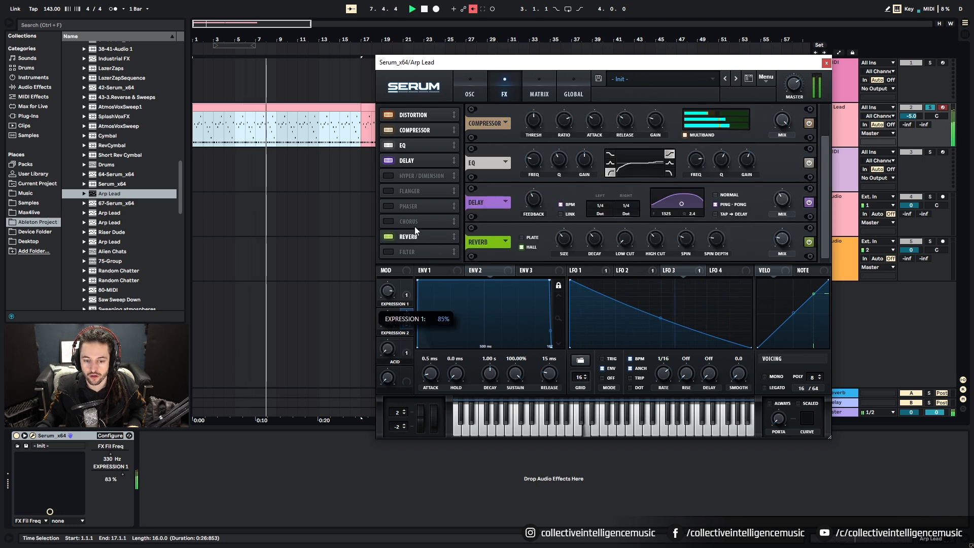
pyautogui.click(385, 237)
pyautogui.click(386, 237)
pyautogui.press('space')
# Shorten the Reverb decay slightly and audition the result with the clip playing.
pyautogui.moveTo(566, 240)
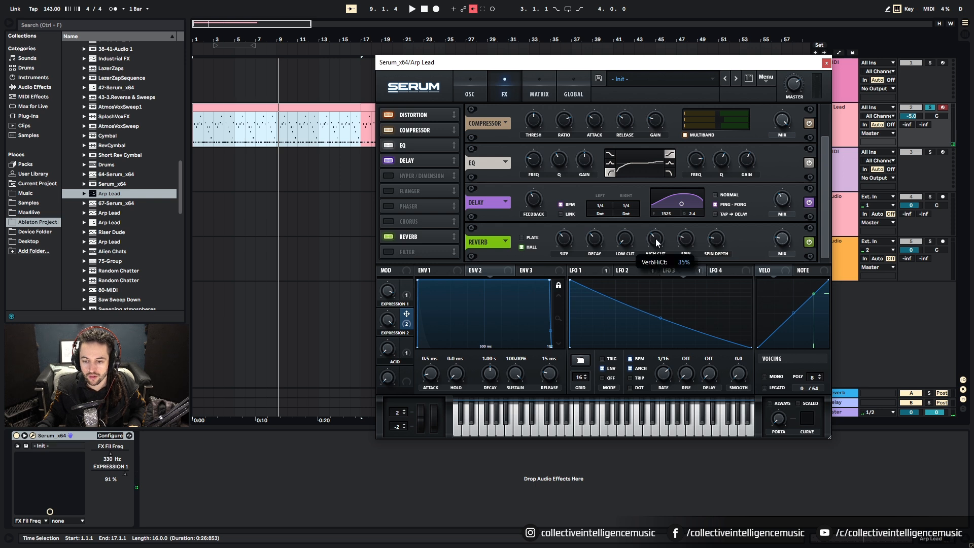
pyautogui.moveTo(681, 237)
pyautogui.moveTo(602, 242)
pyautogui.moveTo(602, 243); pyautogui.dragTo(592, 256)
pyautogui.press('space')
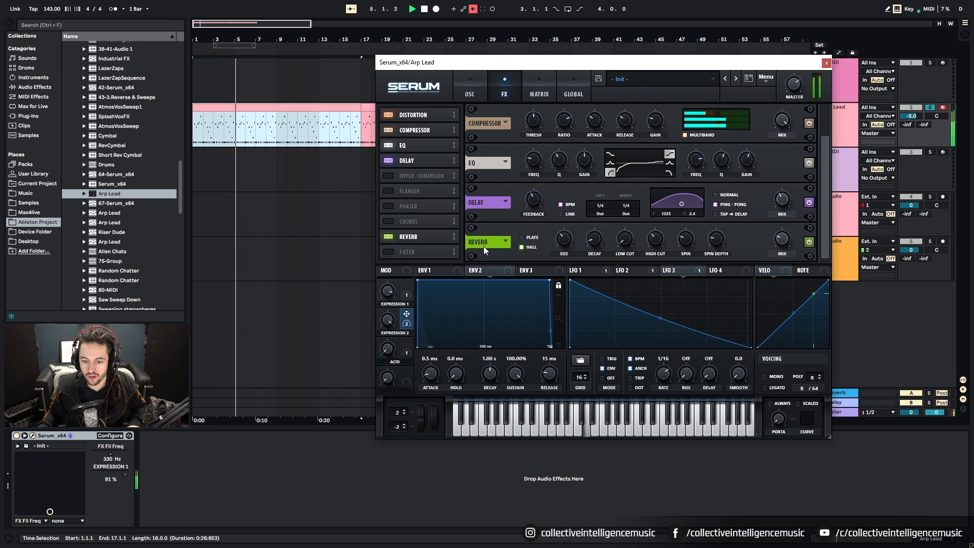
pyautogui.press('space')
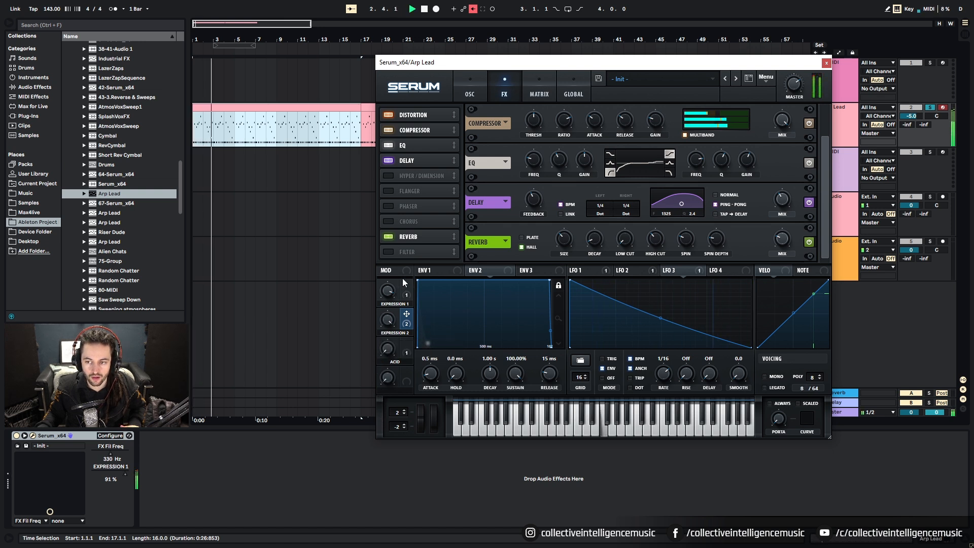
# Lower the master volume slightly and turn both Expression macros down during playback, finishing on the oscillator page.
pyautogui.moveTo(798, 105)
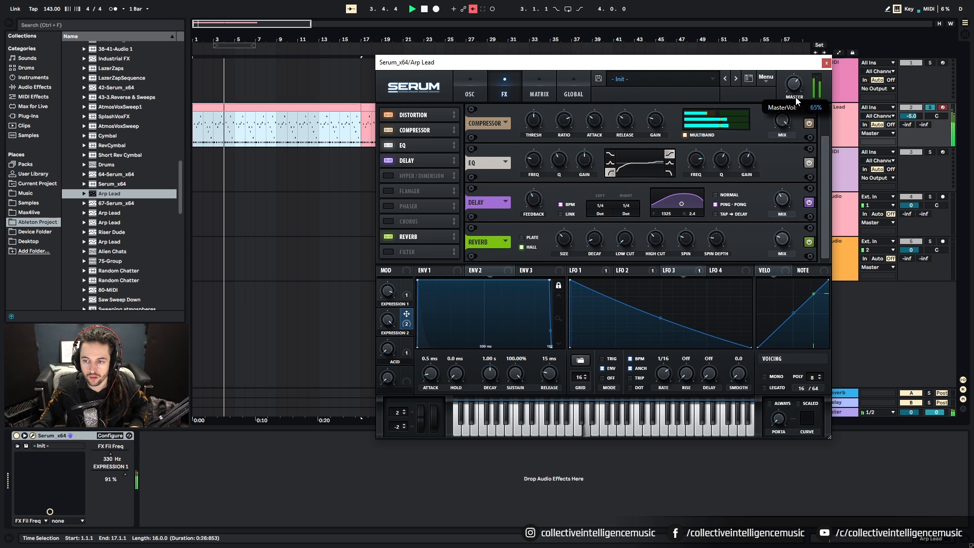
pyautogui.moveTo(795, 103); pyautogui.dragTo(796, 110)
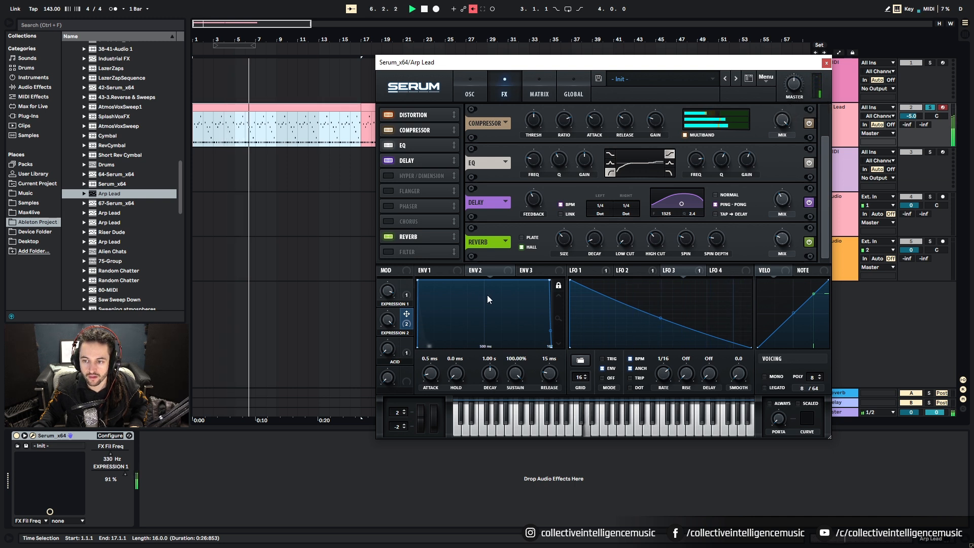
pyautogui.moveTo(386, 326); pyautogui.dragTo(386, 388)
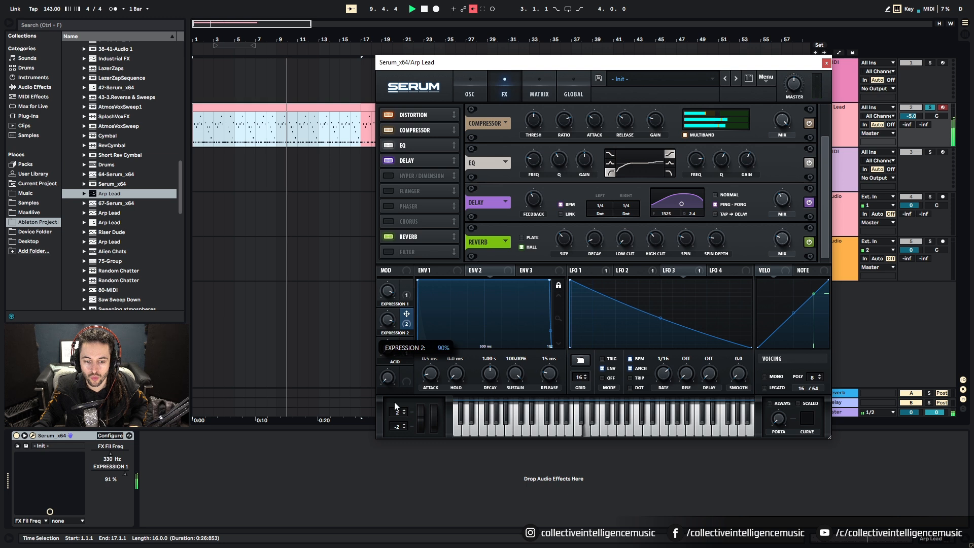
pyautogui.moveTo(392, 341); pyautogui.dragTo(379, 380)
pyautogui.click(471, 81)
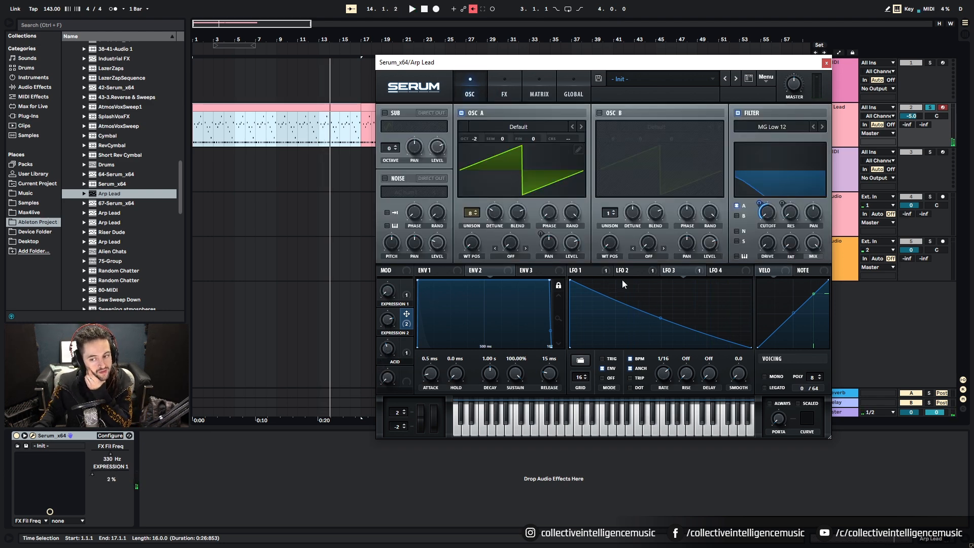
# Open the arp clip's notes and draw varied velocities for the notes in the first bar.
pyautogui.click(250, 109)
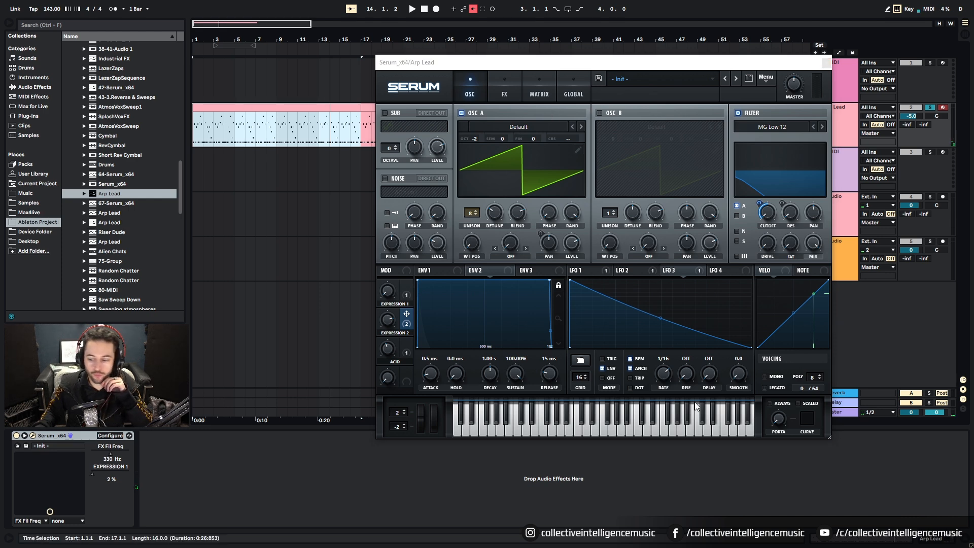
pyautogui.hotkey('shift', 'Tab')
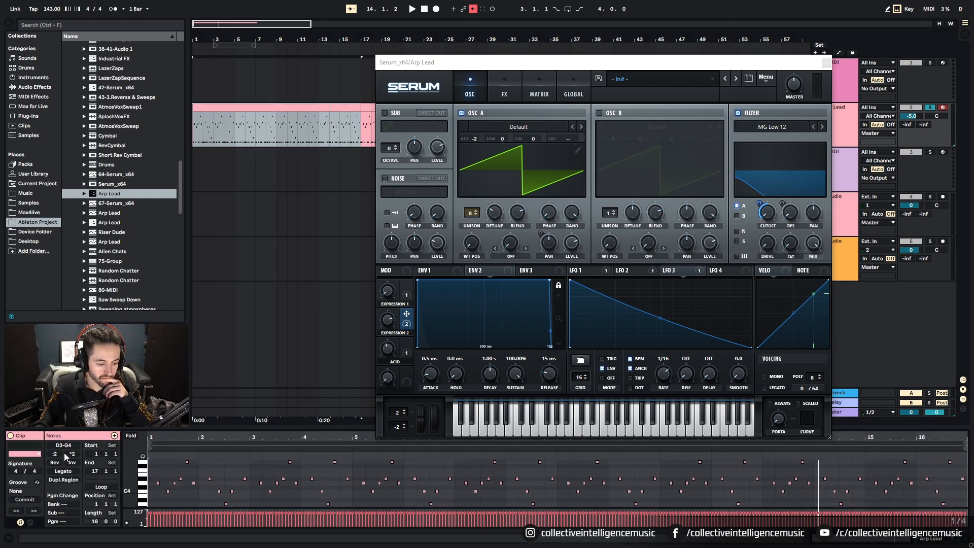
pyautogui.click(152, 517)
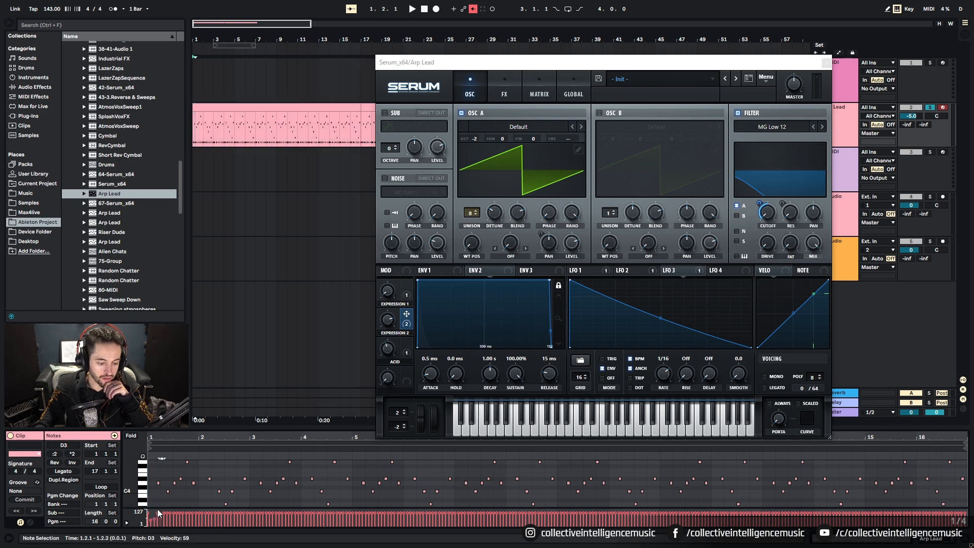
pyautogui.click(195, 516)
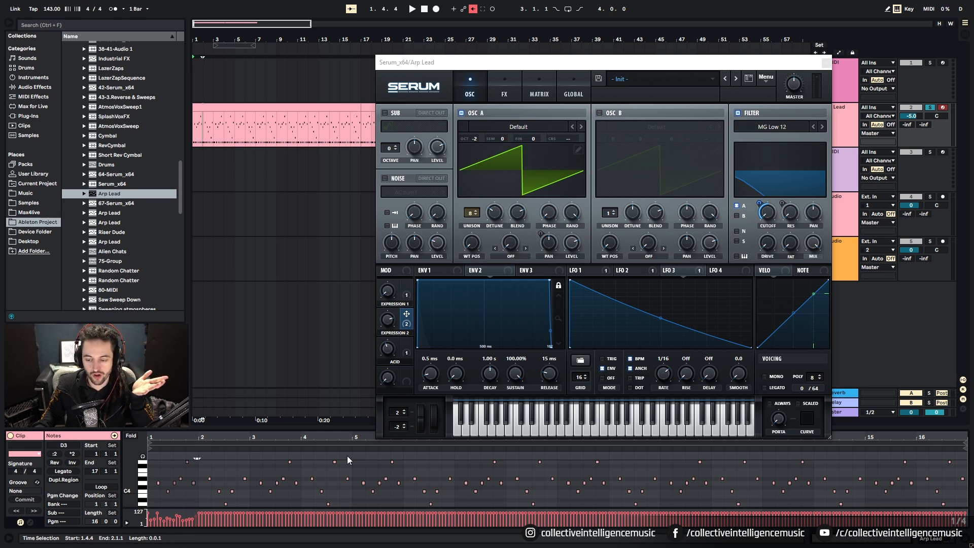
# Assign velocity as a modulator of the Env 1 decay and audition the varied notes.
pyautogui.click(770, 273)
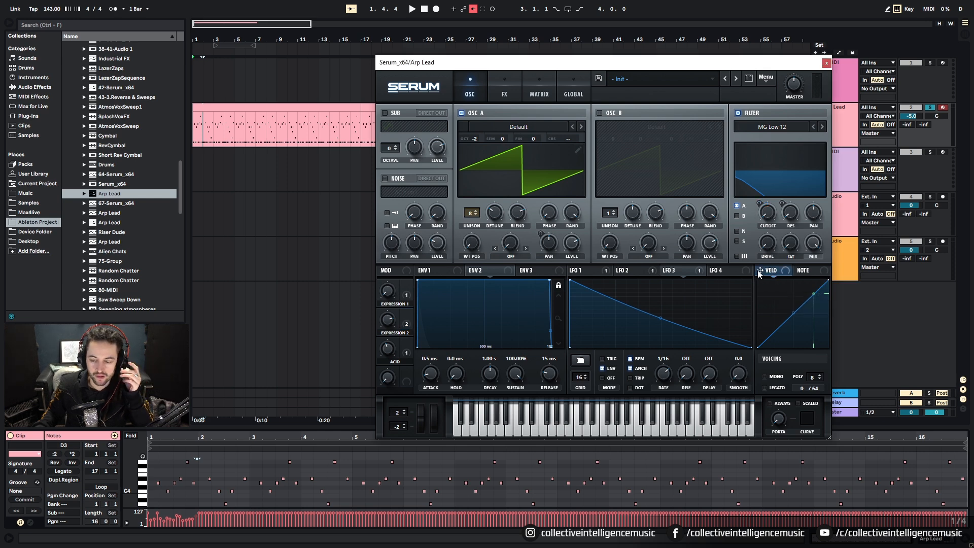
pyautogui.click(427, 270)
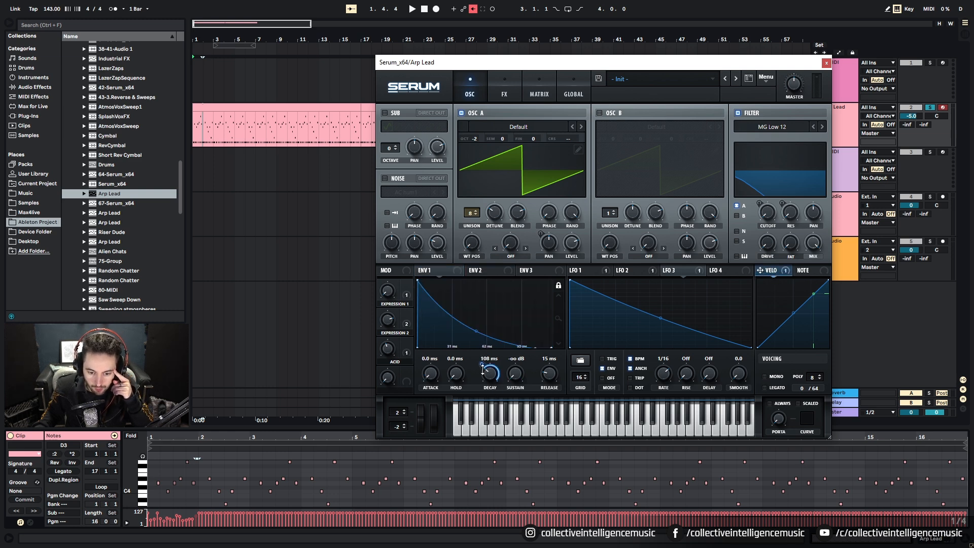
pyautogui.moveTo(479, 360); pyautogui.dragTo(480, 374)
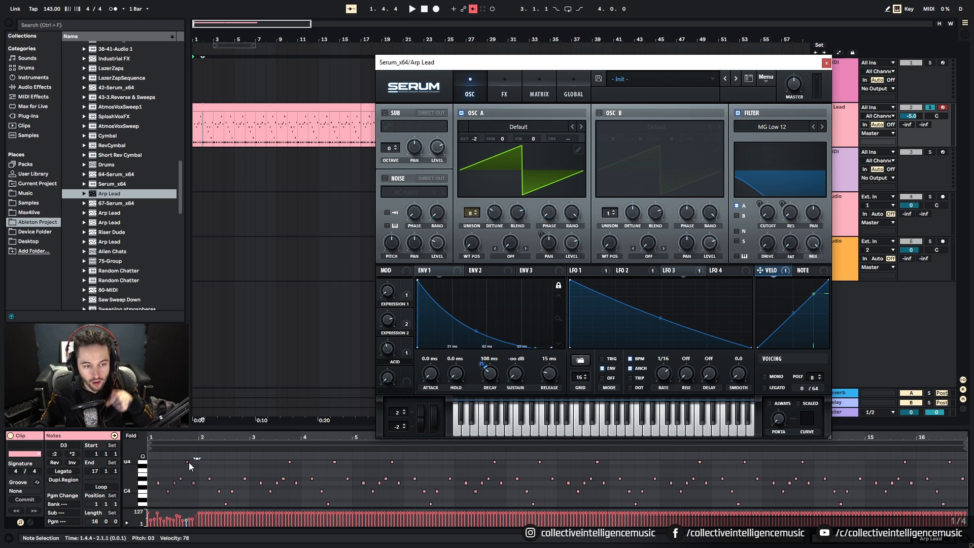
pyautogui.press('space')
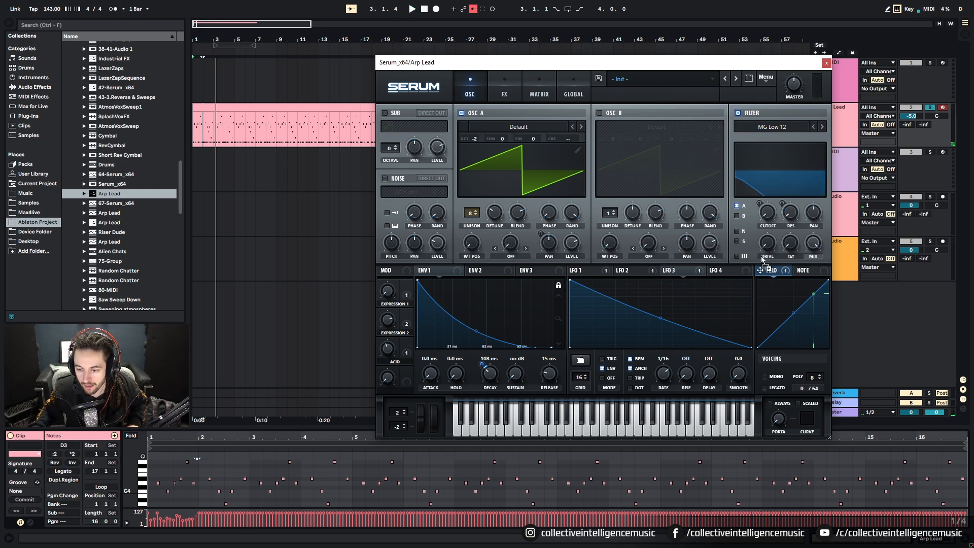
# Assign velocity to the filter cutoff with an amount around 20 and fine-tune it during playback.
pyautogui.moveTo(759, 204); pyautogui.dragTo(757, 212)
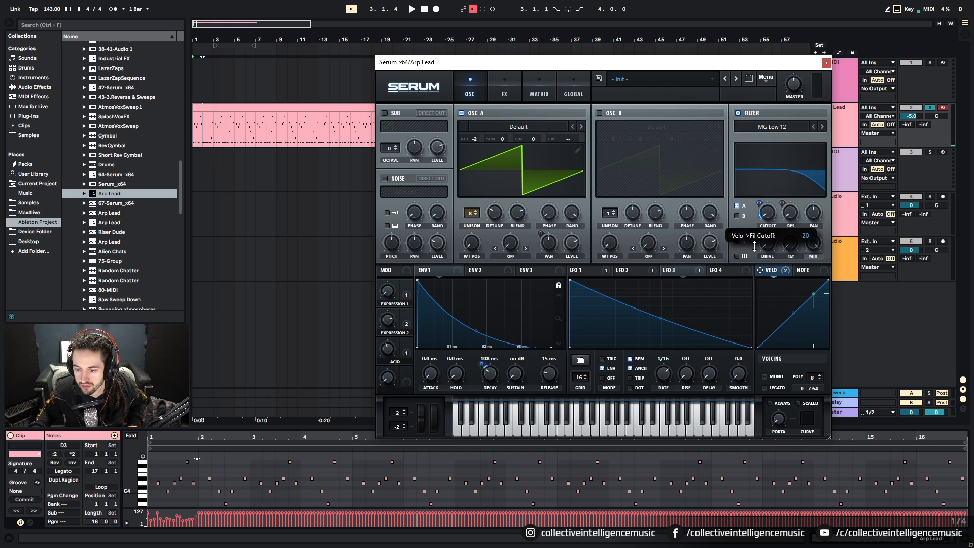
pyautogui.press('space')
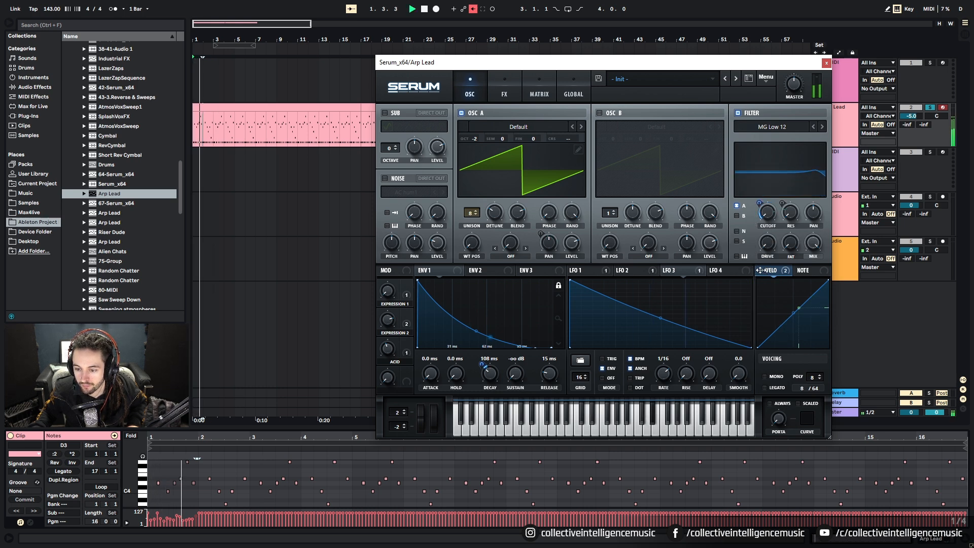
pyautogui.moveTo(759, 203); pyautogui.dragTo(759, 206)
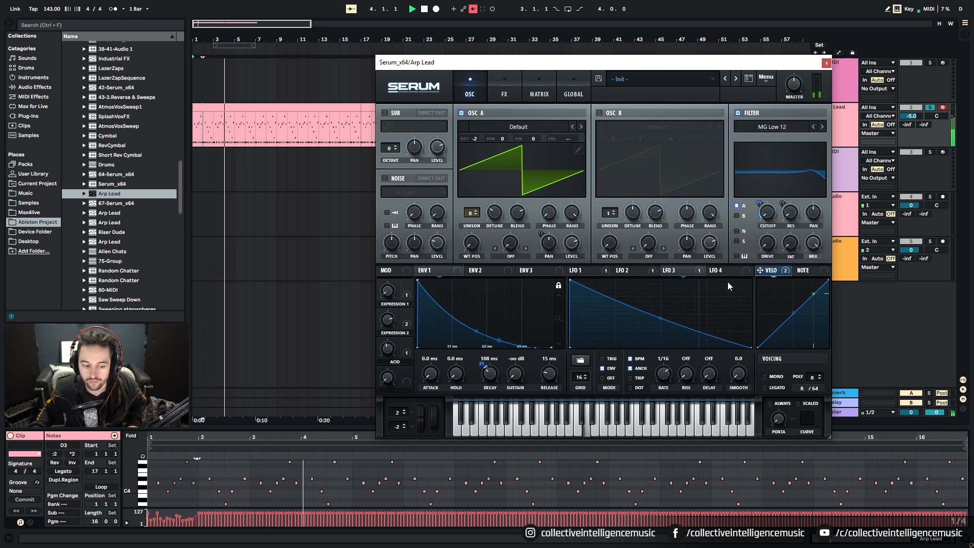
pyautogui.press('space')
pyautogui.press('space')
pyautogui.press('space')
pyautogui.rightClick(773, 274)
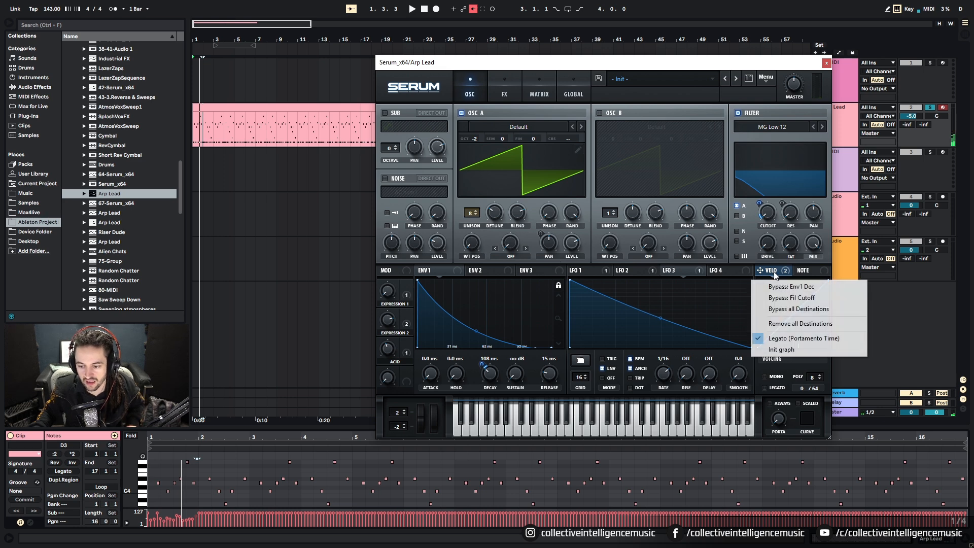
pyautogui.click(766, 267)
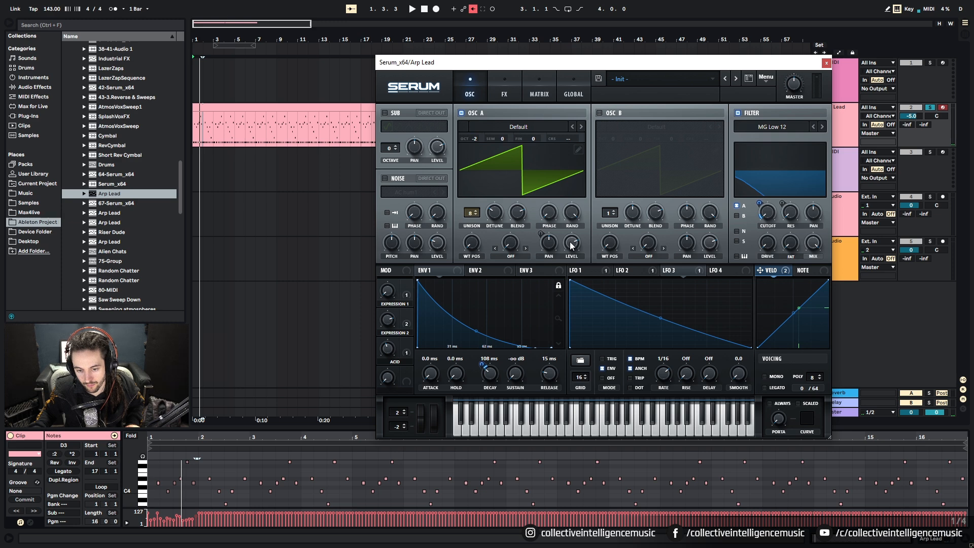
# Assign velocity to the Osc A level and set the modulation amount to 25, auditioning the change.
pyautogui.moveTo(575, 249); pyautogui.dragTo(570, 246)
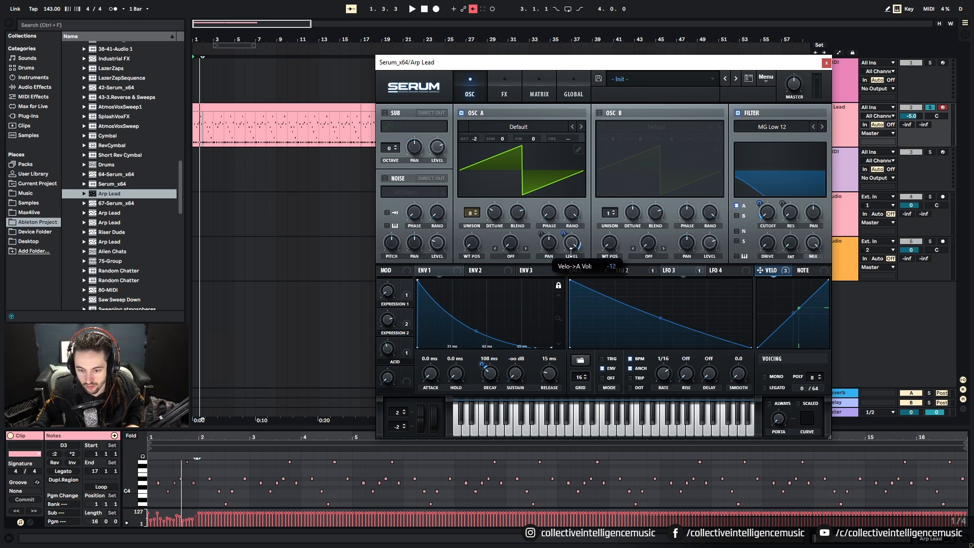
pyautogui.press('space')
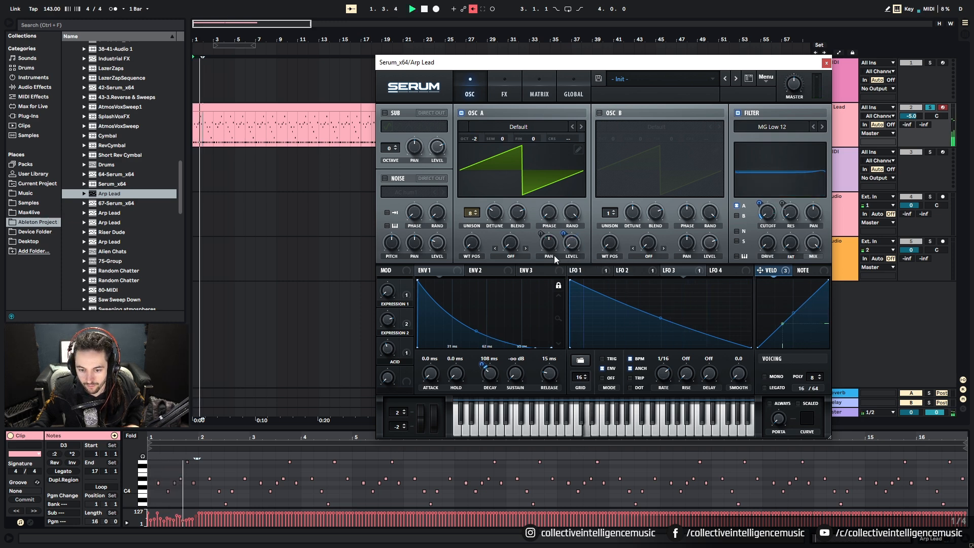
pyautogui.moveTo(563, 236); pyautogui.dragTo(636, 165)
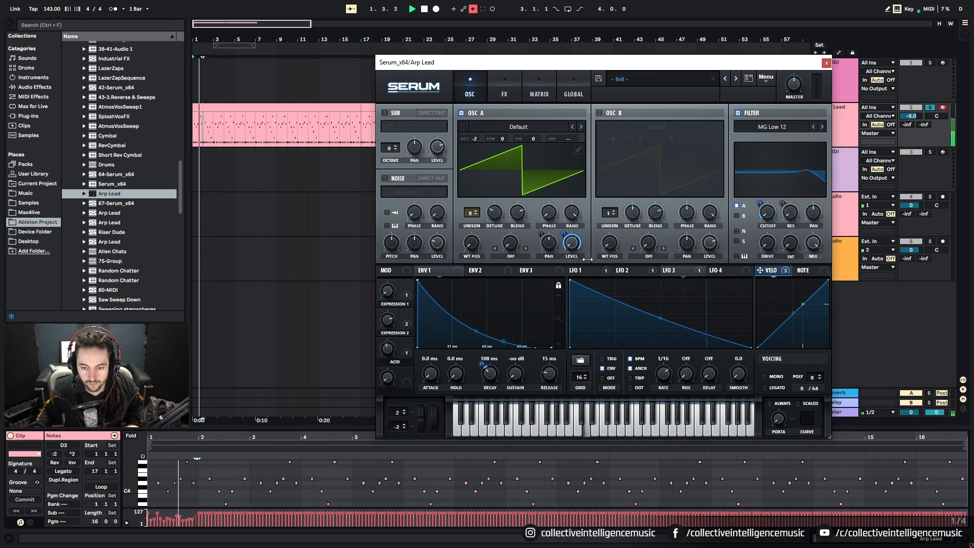
pyautogui.press('space')
pyautogui.moveTo(570, 247); pyautogui.dragTo(586, 179)
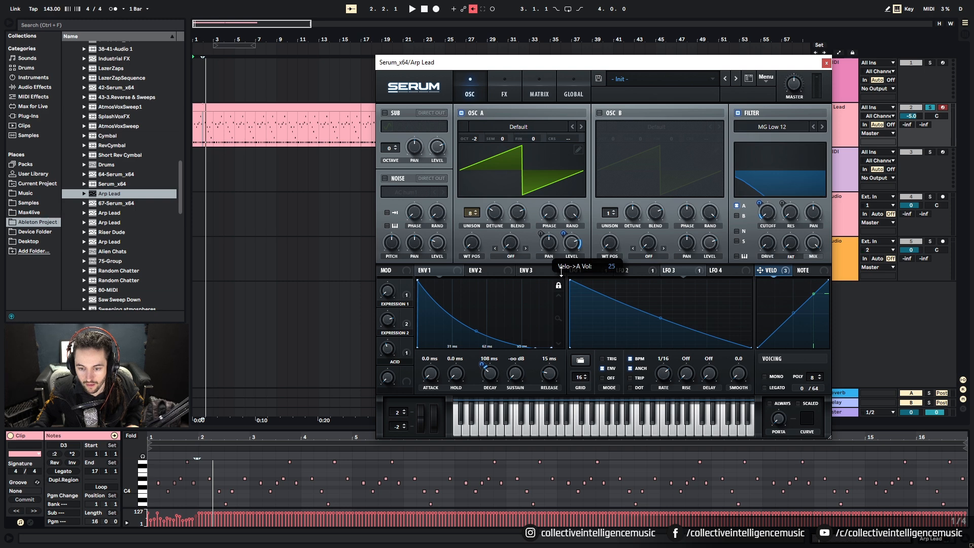
pyautogui.press('space')
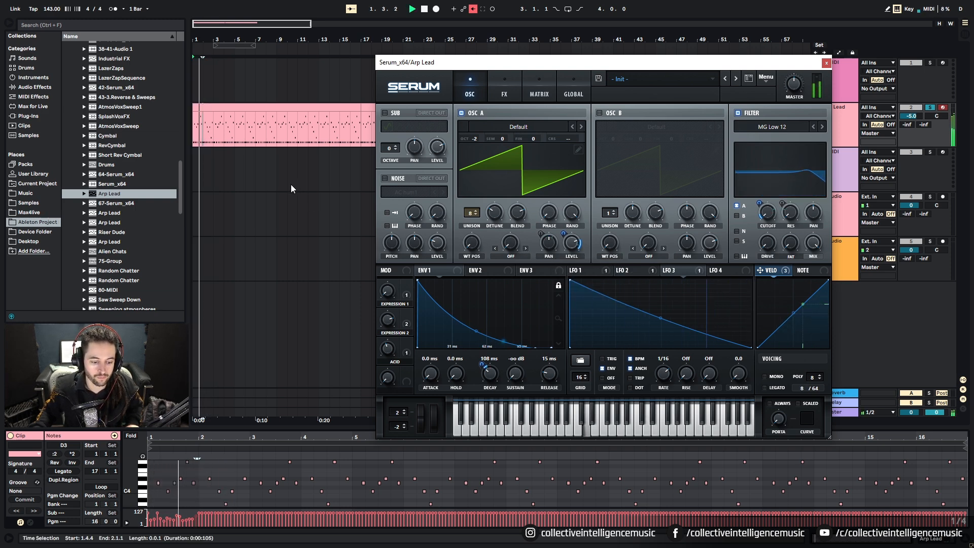
# Loop the first bar of the arp clip during playback and show the Note modulation graph.
pyautogui.press('space')
pyautogui.moveTo(203, 129); pyautogui.dragTo(185, 126)
pyautogui.hotkey('ctrl', 'l')
pyautogui.press('space')
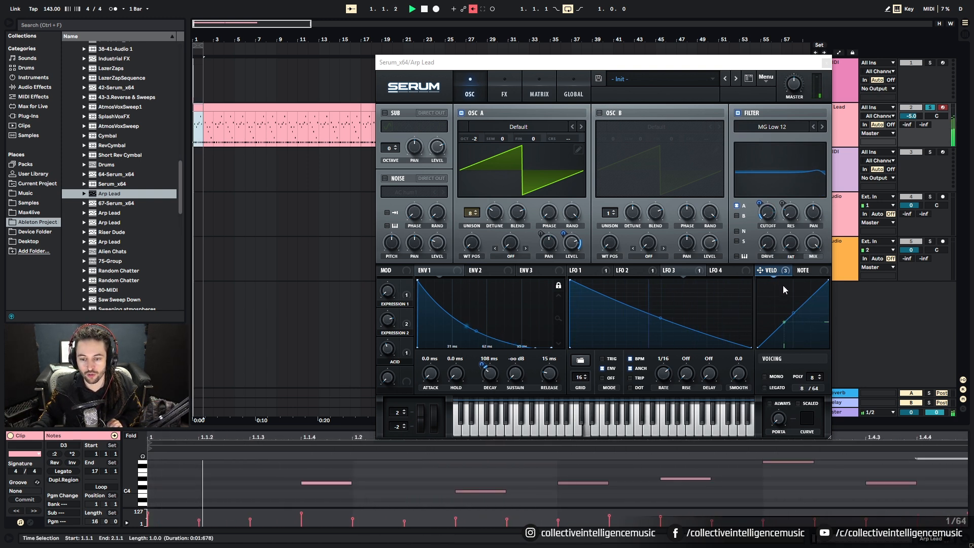
pyautogui.click(802, 275)
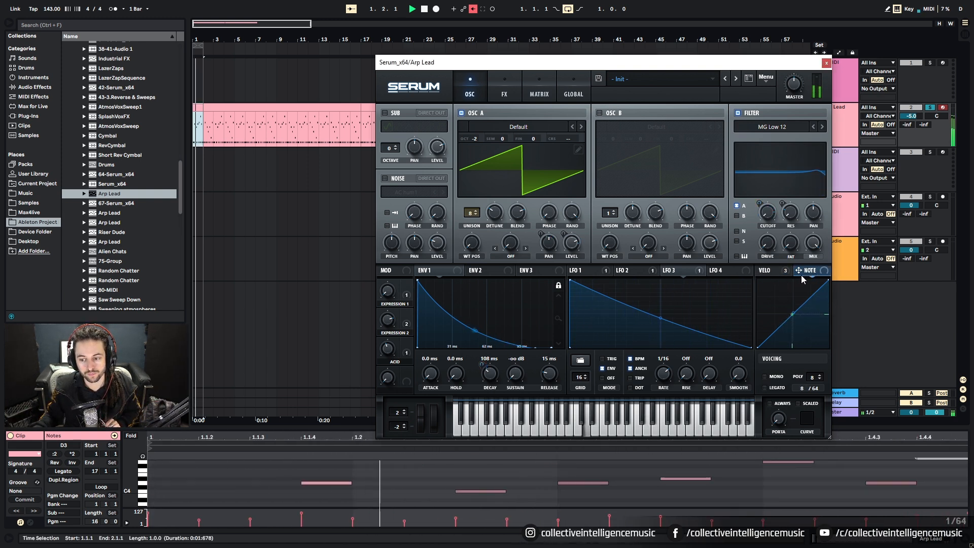